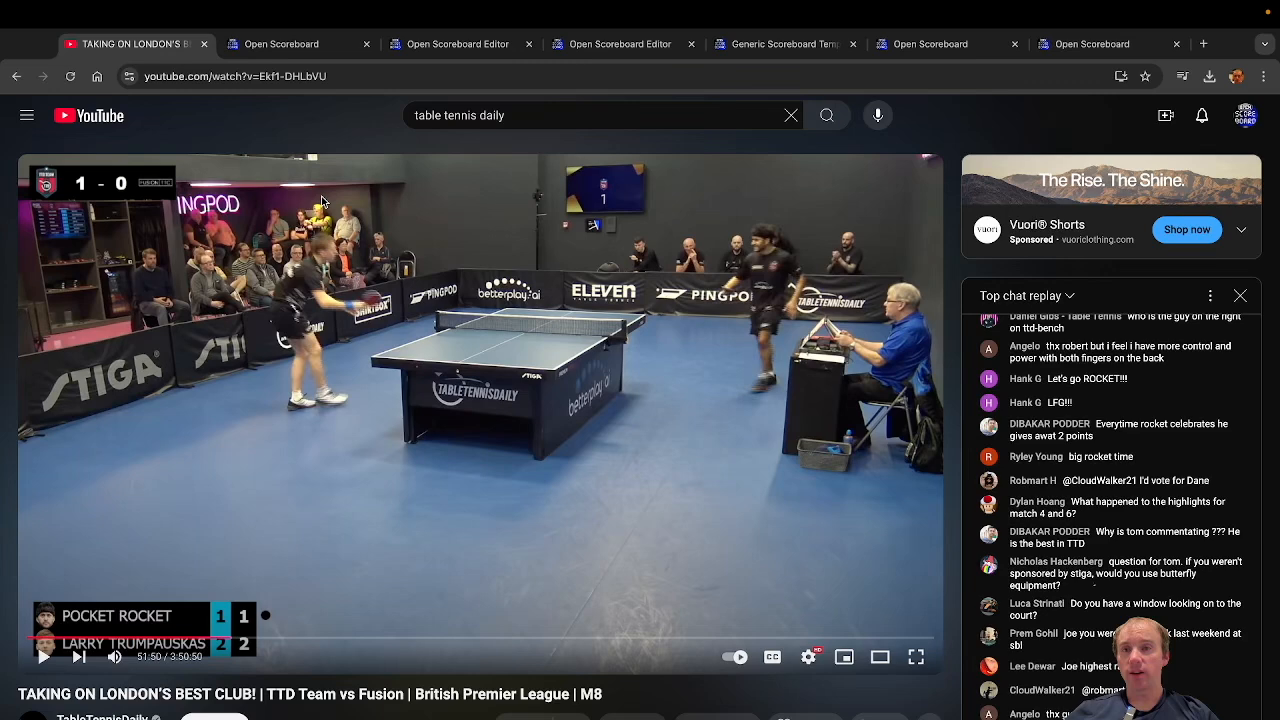
Step: Create a new scoreboard named "Team Scoreboard" in the Open Scoreboard app's scoreboards list
left_click(292, 48)
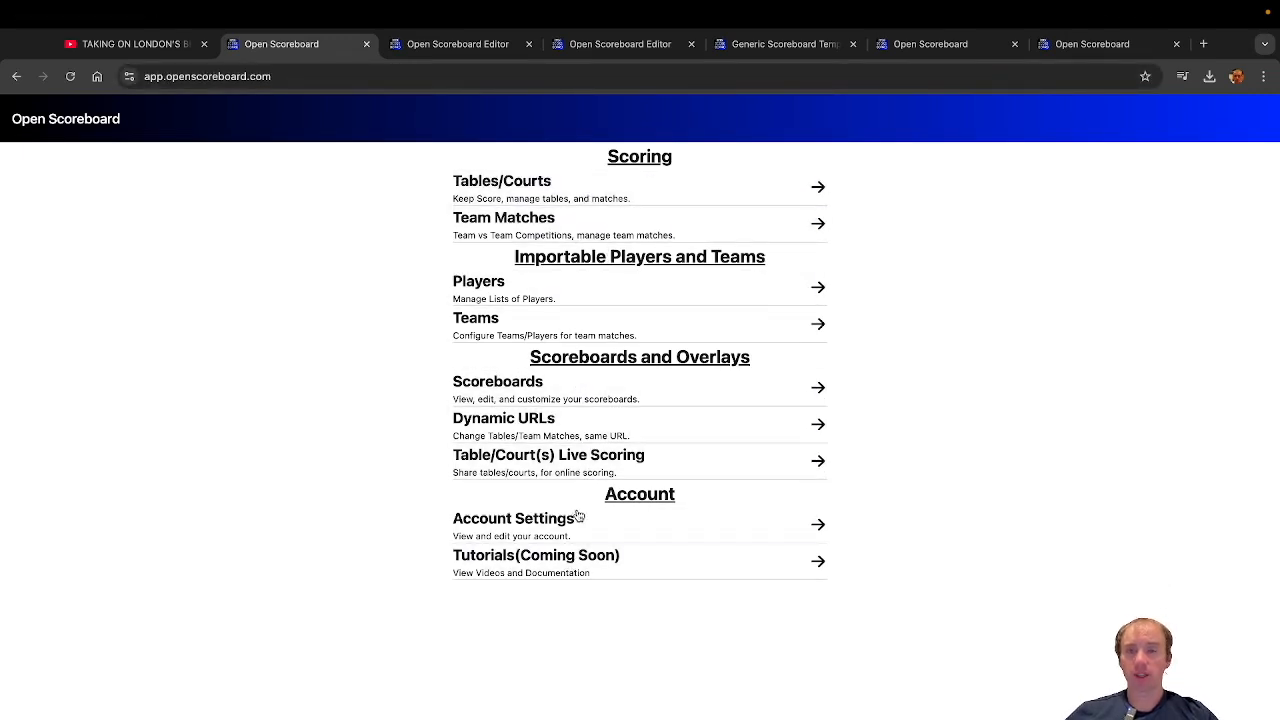
left_click(559, 390)
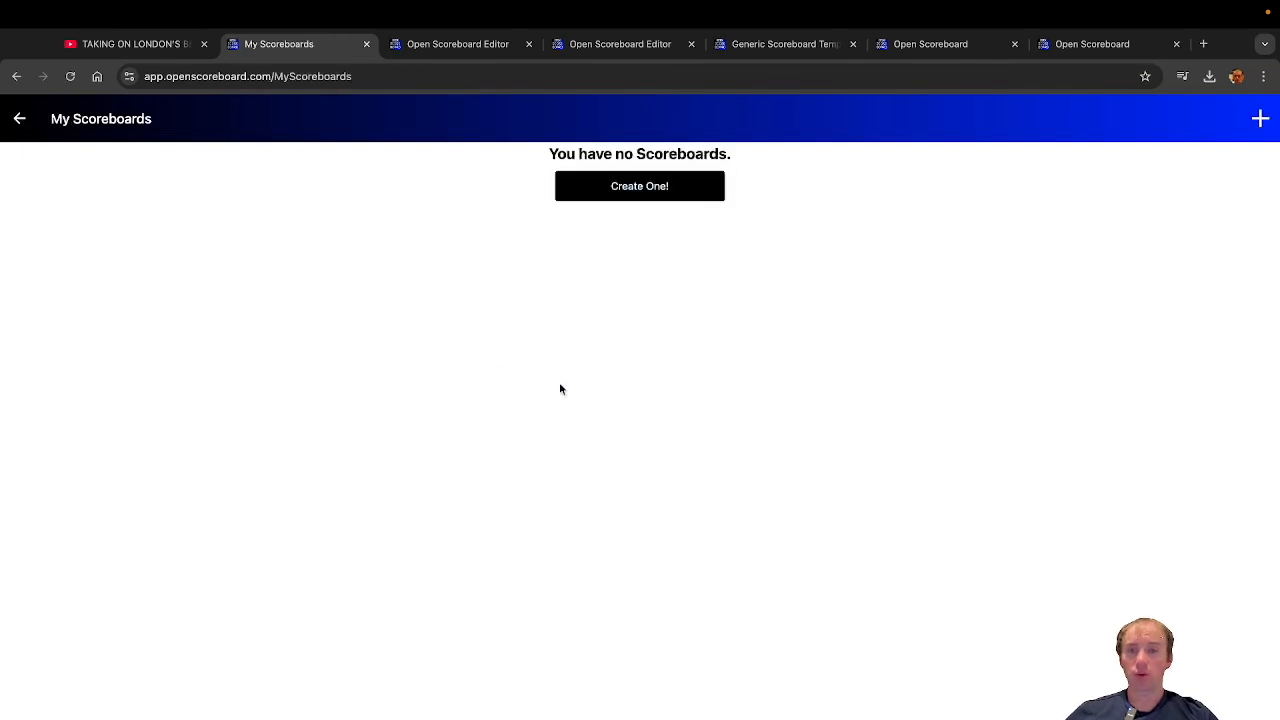
left_click(610, 190)
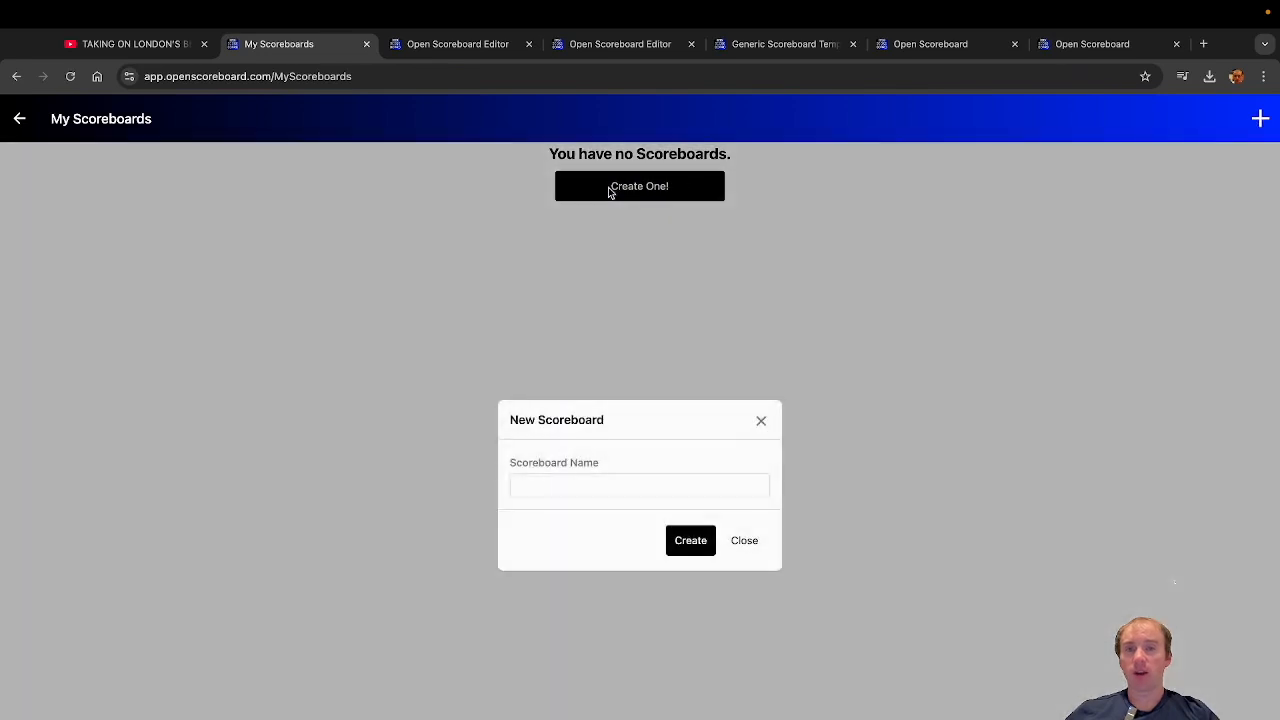
left_click(584, 487)
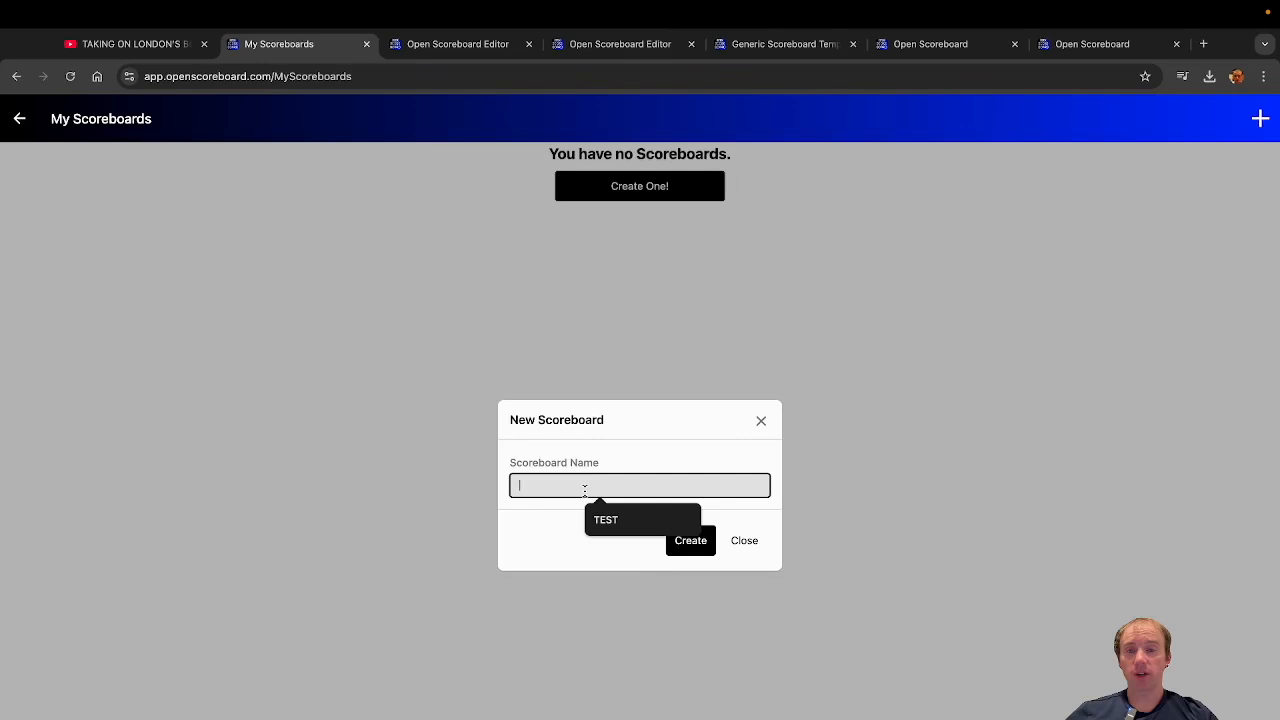
type("Team S")
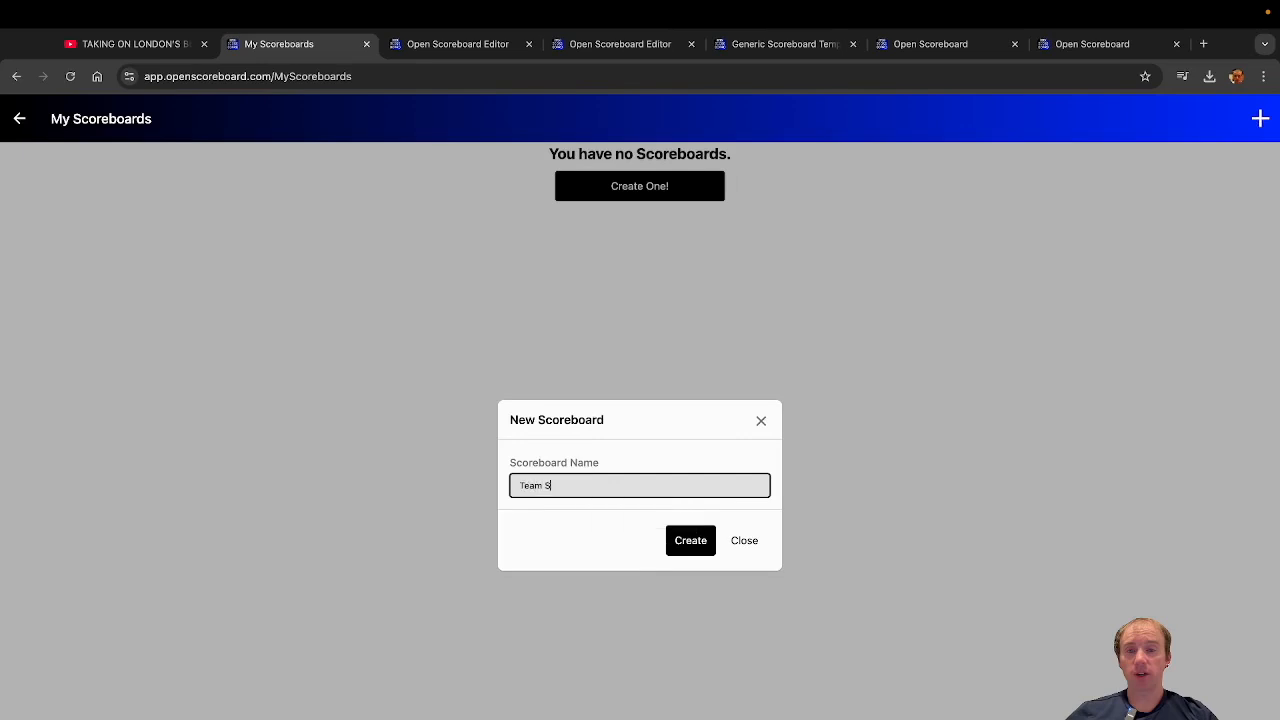
type("coreboard")
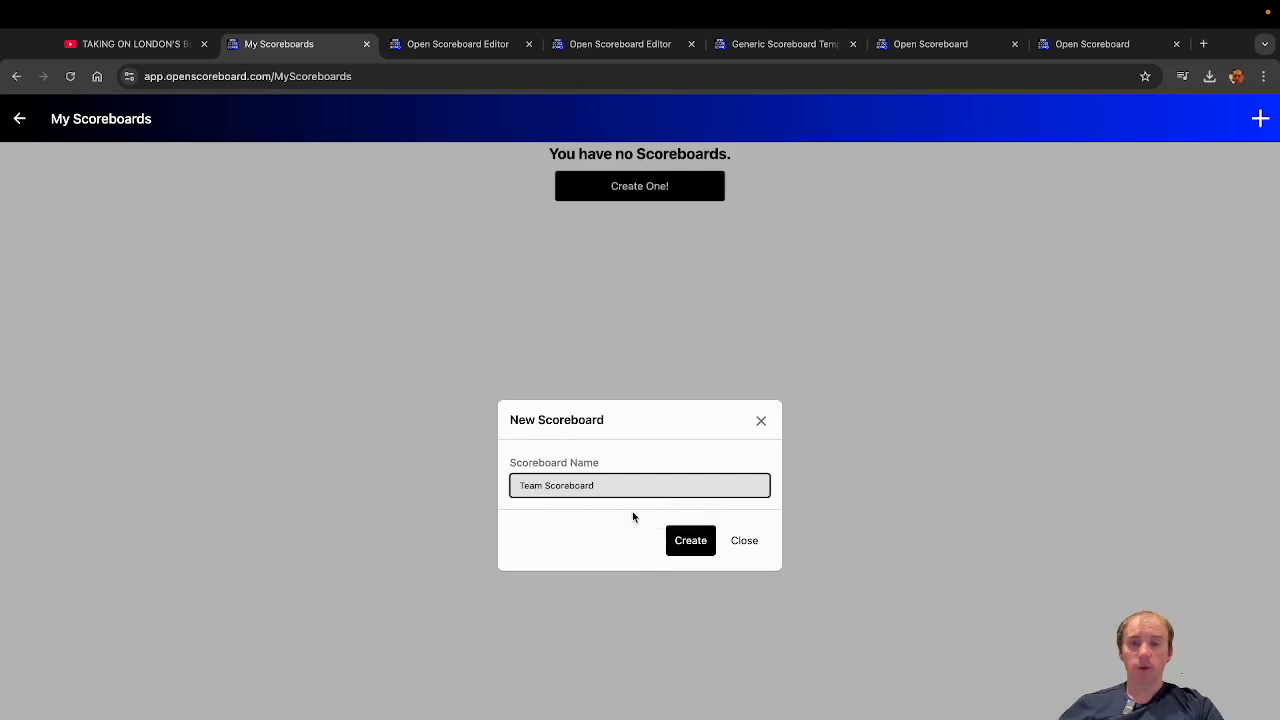
left_click(692, 543)
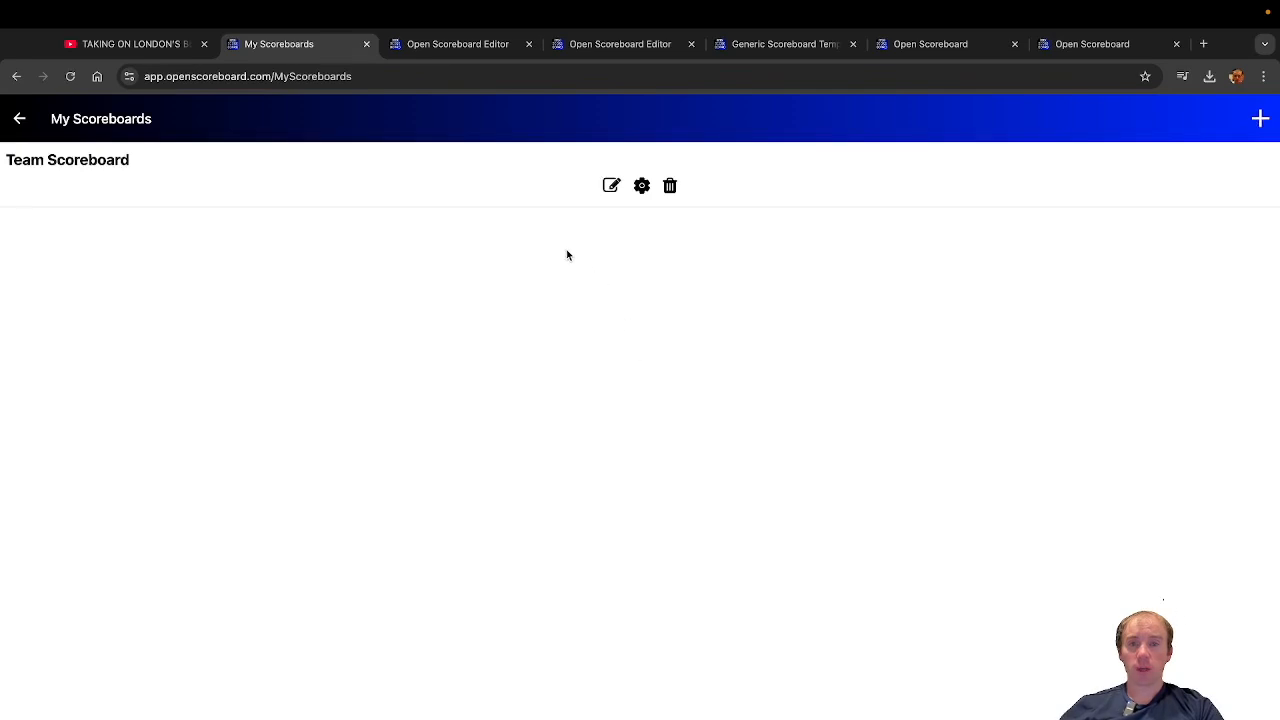
Step: Add a second scoreboard named "Current Game Scoreboard" to the scoreboards list
left_click(1260, 118)
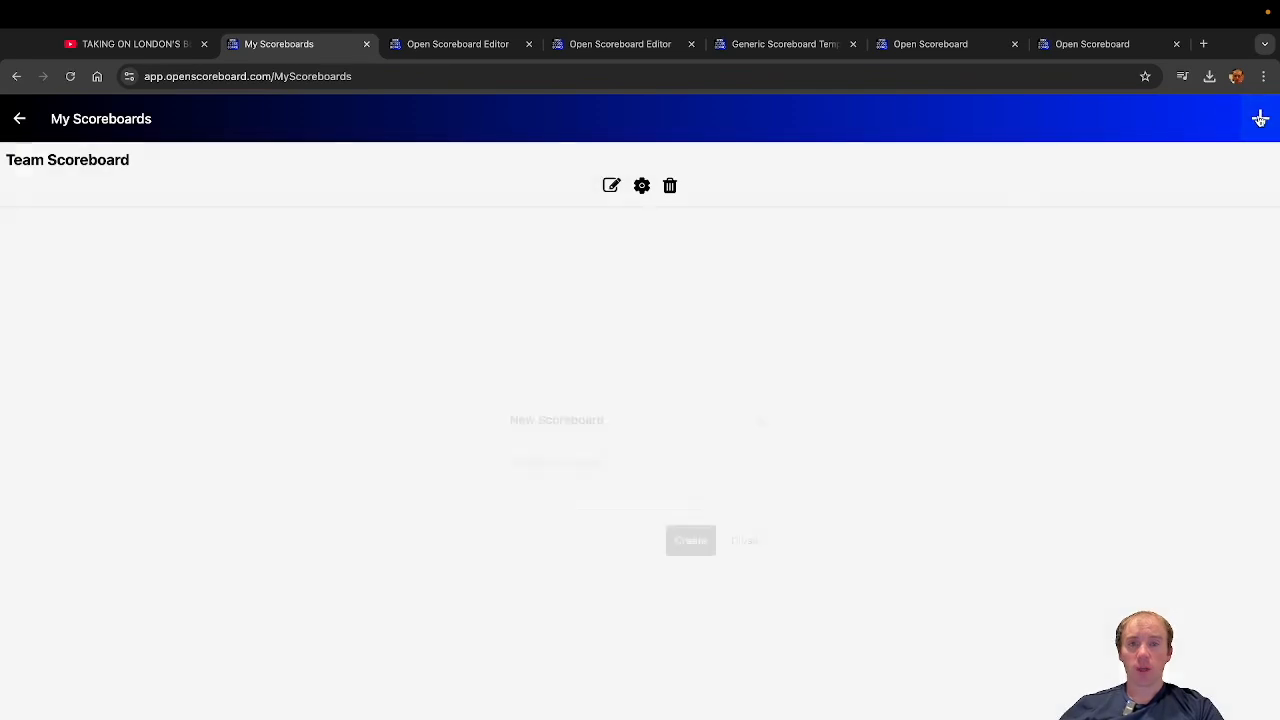
left_click(528, 488)
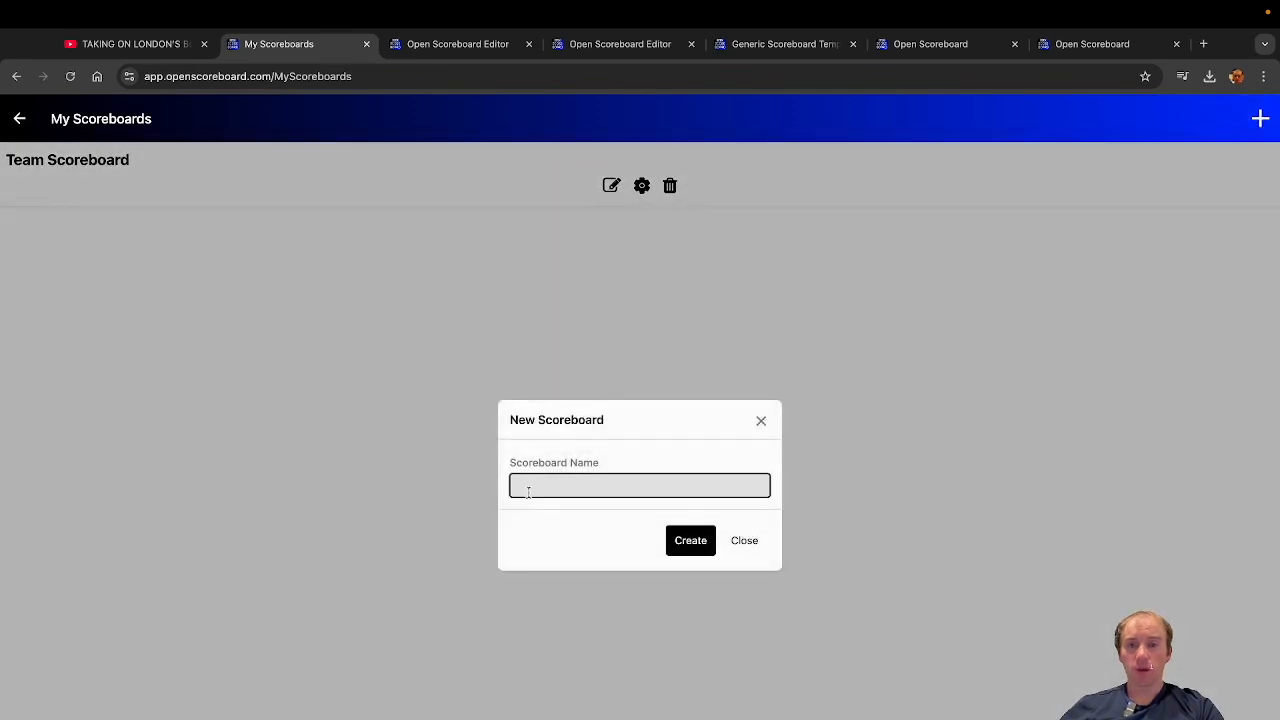
type("Current Game Scoreboard")
left_click(692, 539)
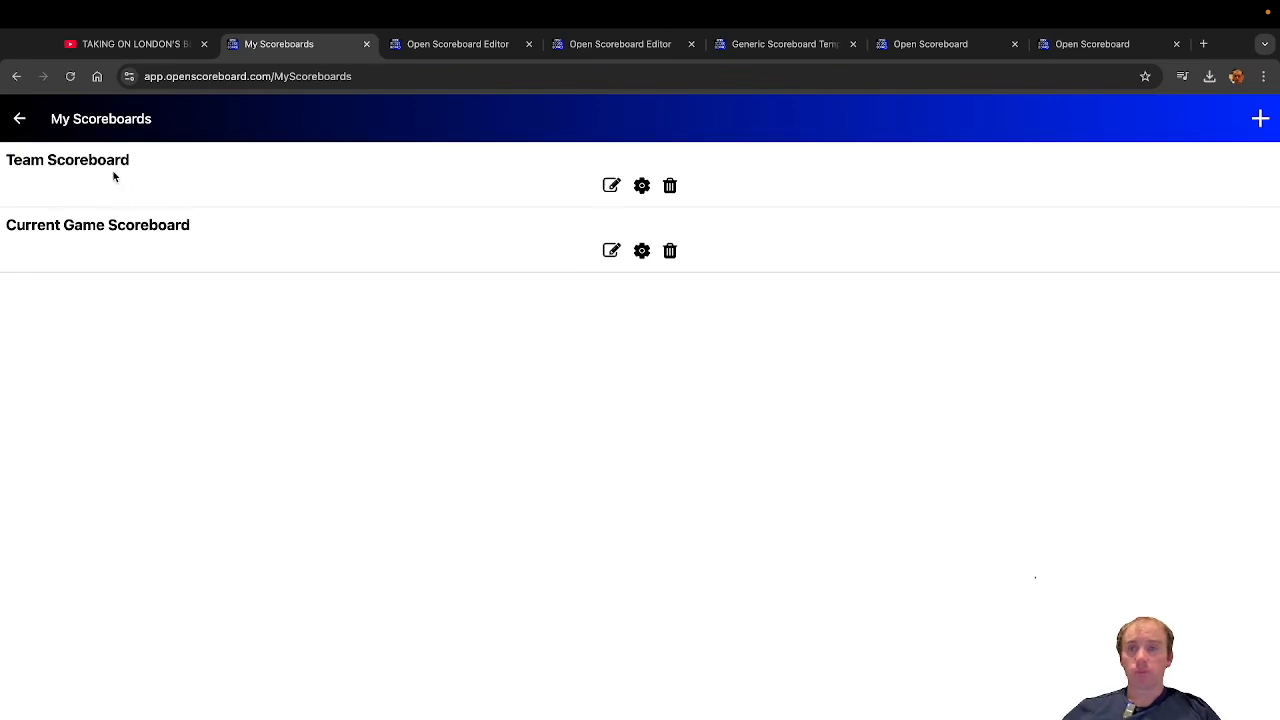
Step: Launch the editor for Team Scoreboard and close the two older scoreboard editor pages
left_click(612, 188)
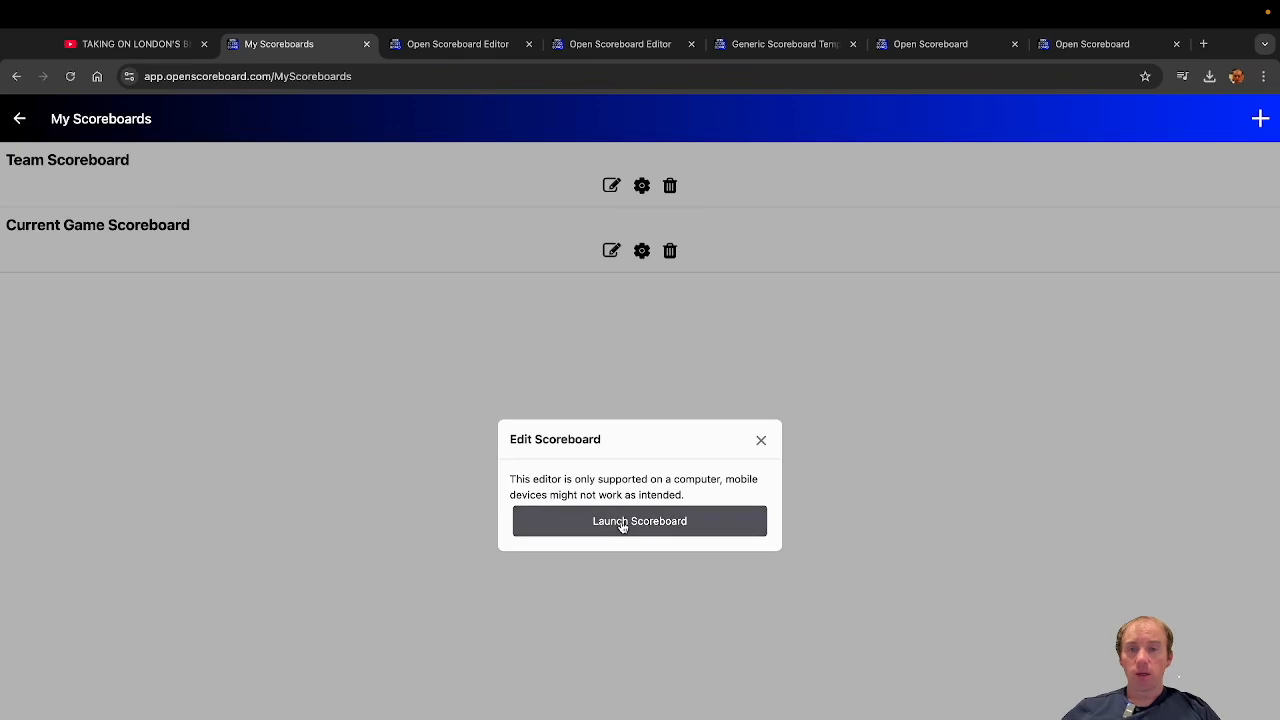
left_click(622, 524)
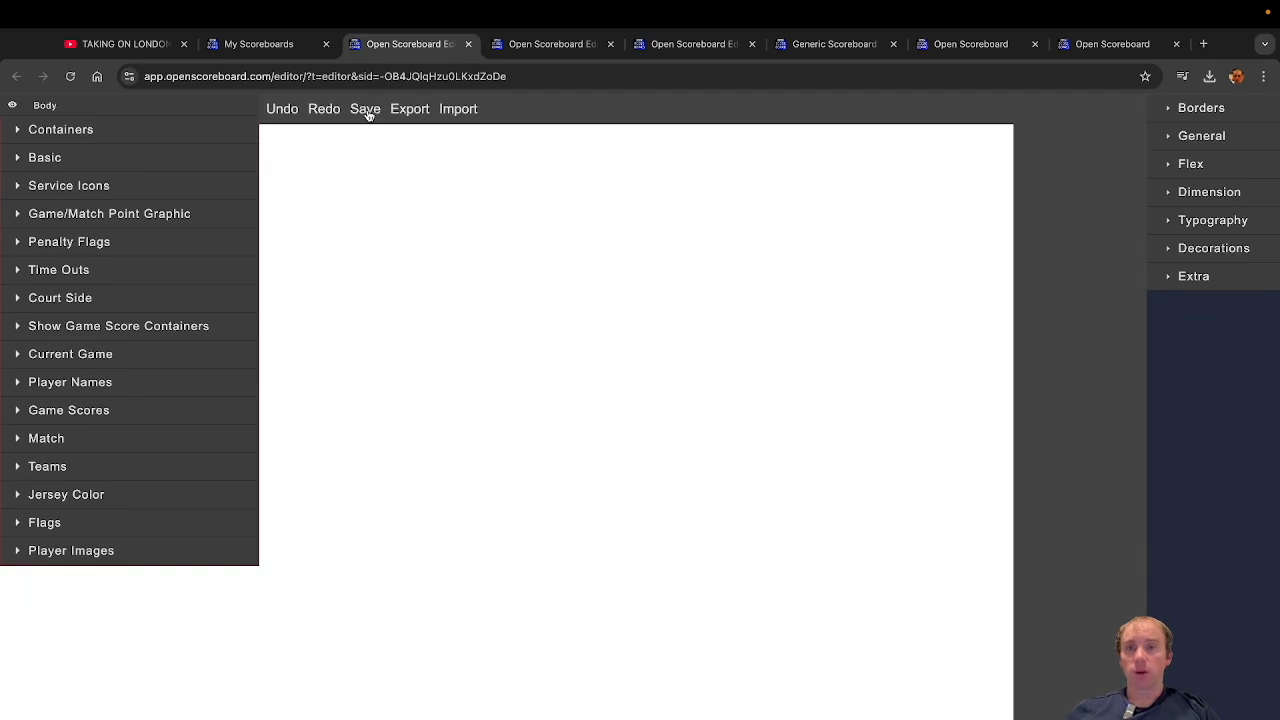
left_click(529, 52)
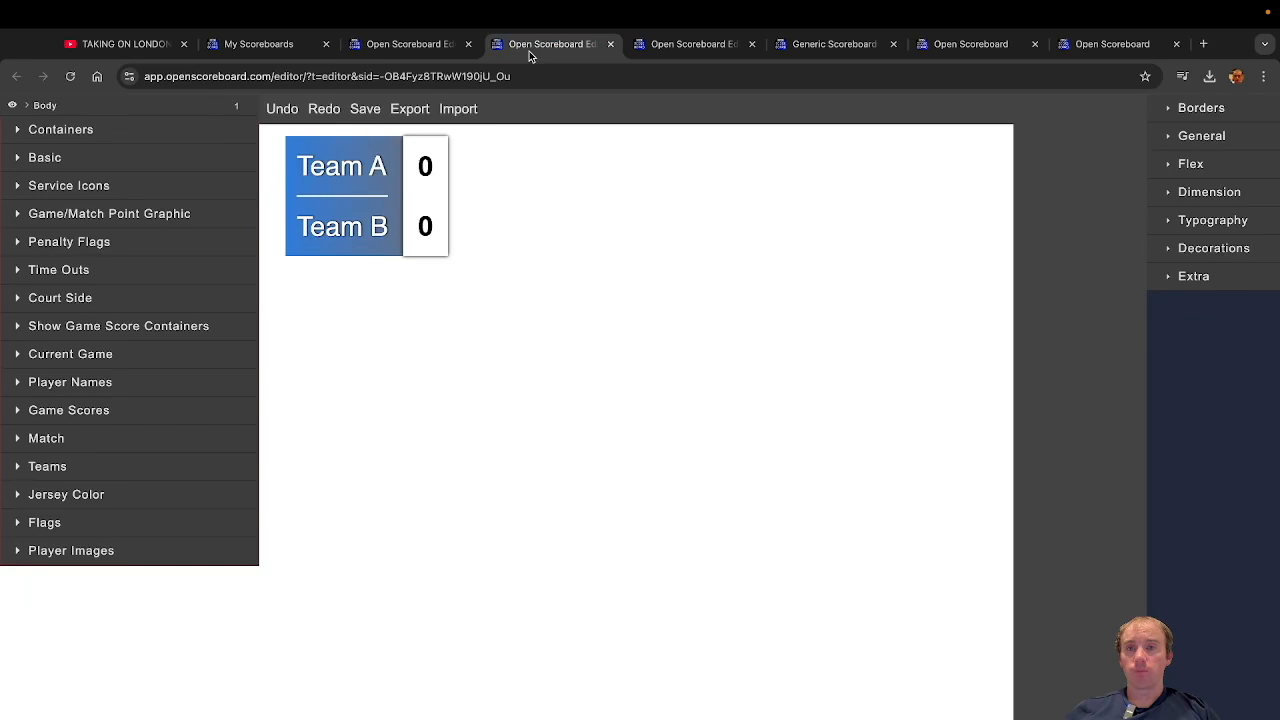
left_click(610, 45)
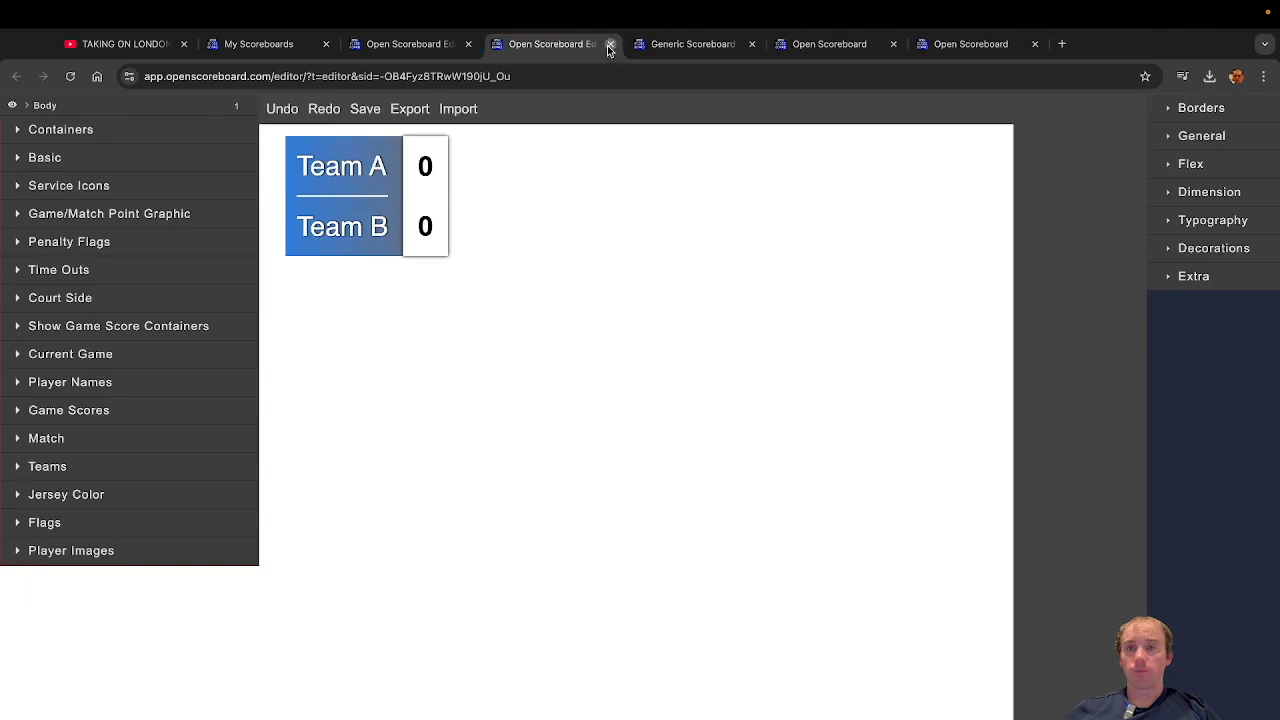
left_click(610, 45)
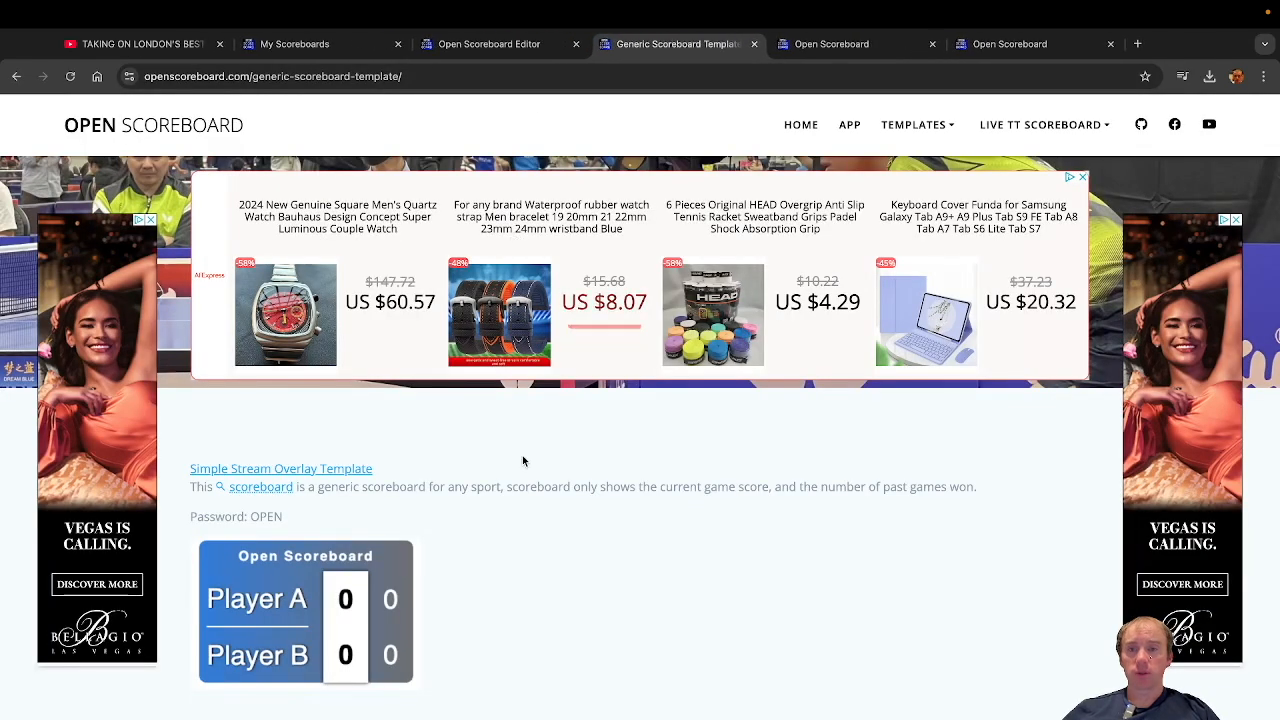
Step: Download the Team Scoreboard Template file from the Open Scoreboard website and highlight the file password listed below its link
scroll(522, 460, "up", 3)
left_click(151, 130)
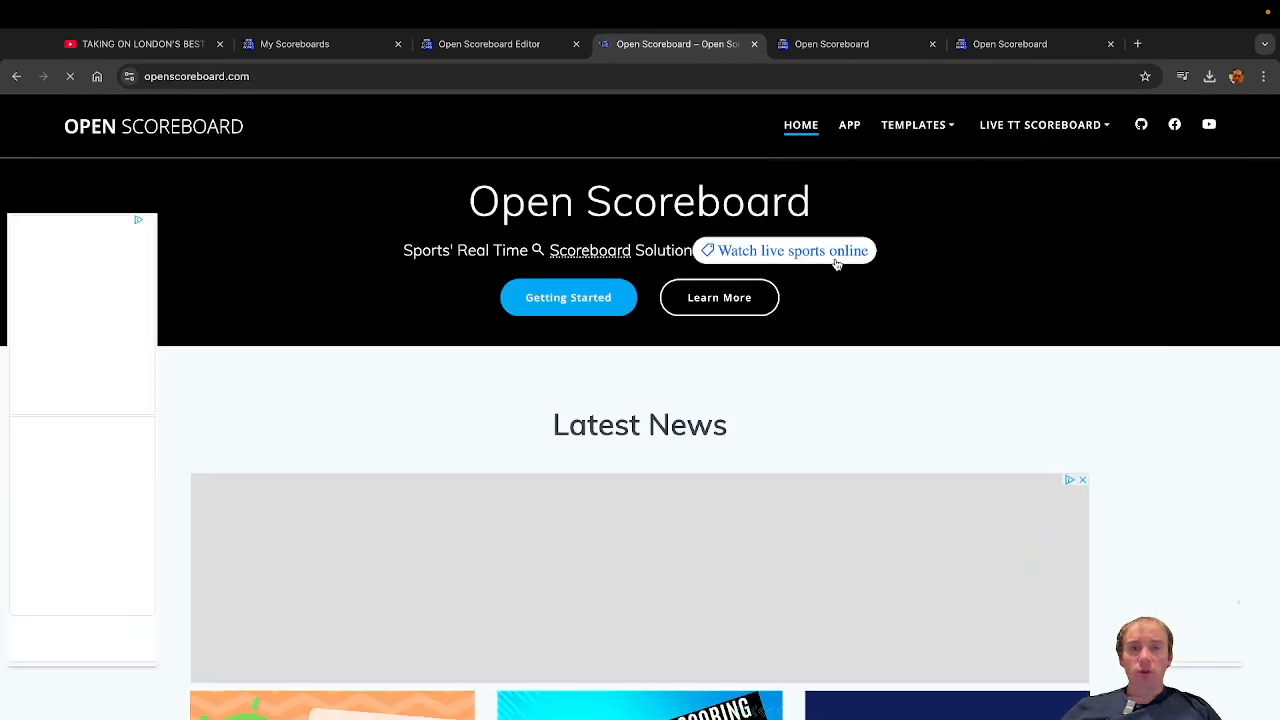
left_click(910, 128)
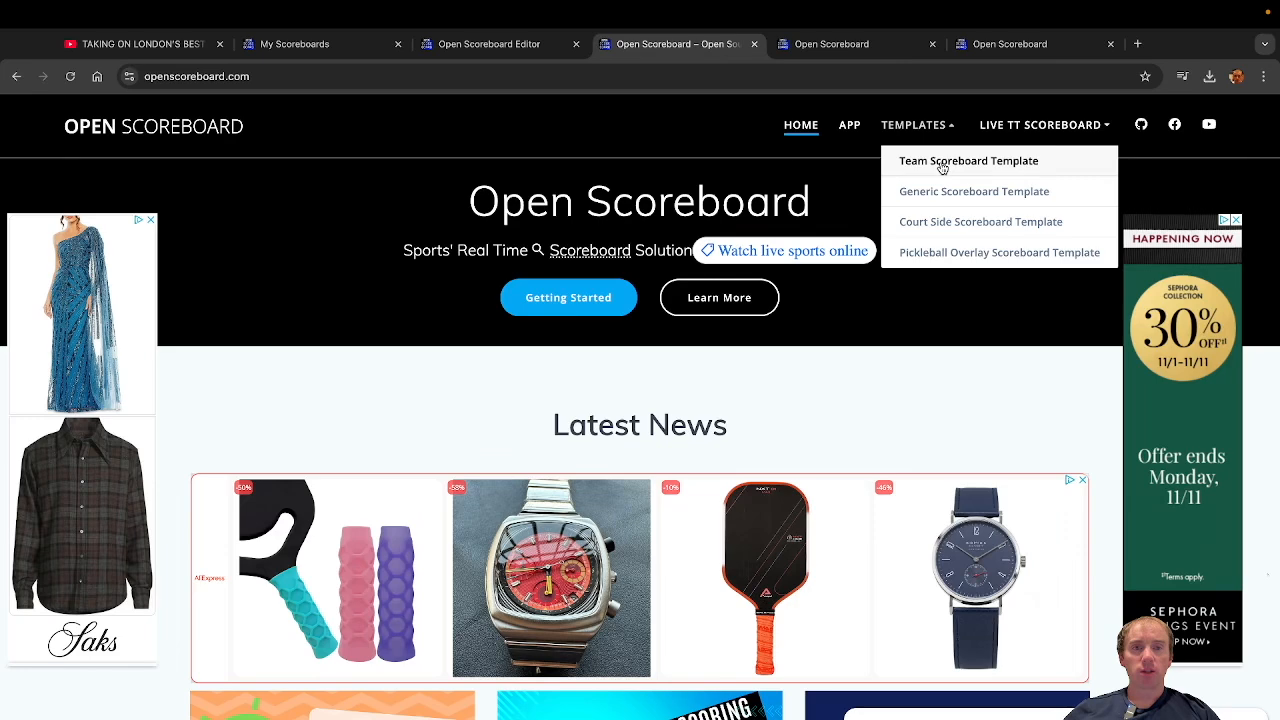
left_click(941, 162)
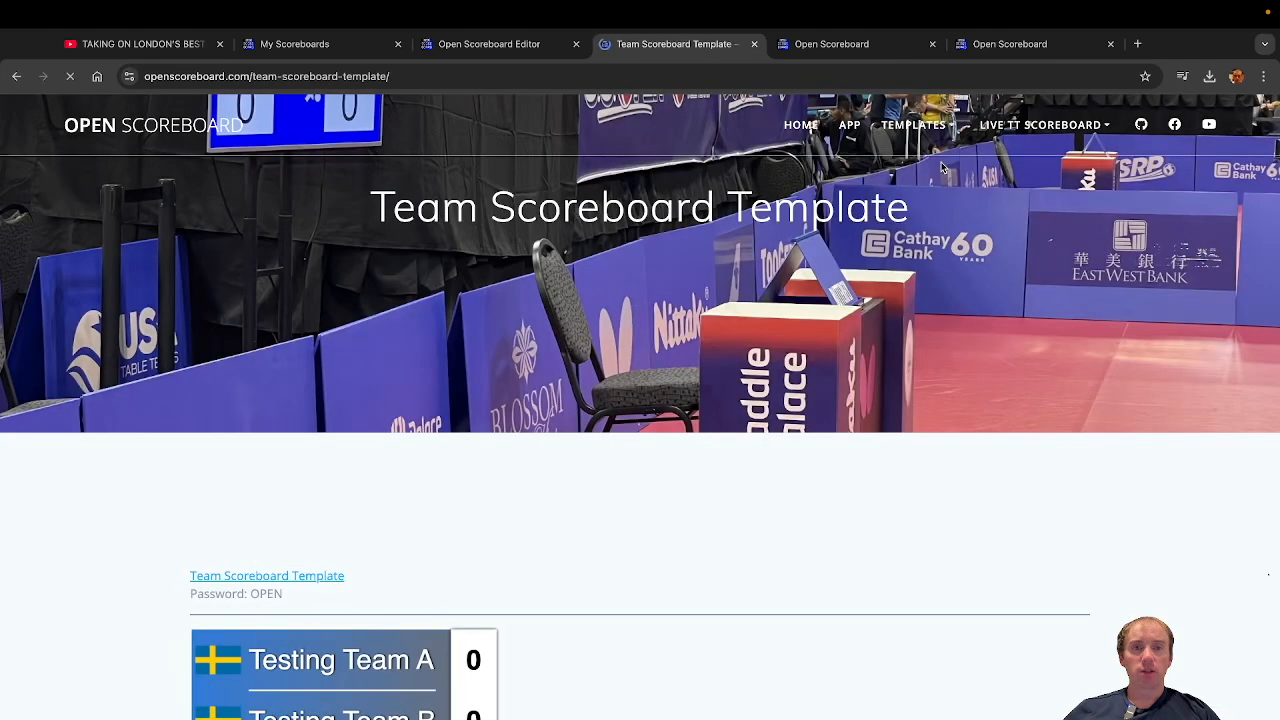
scroll(659, 549, "down", 1)
scroll(659, 549, "down", 2)
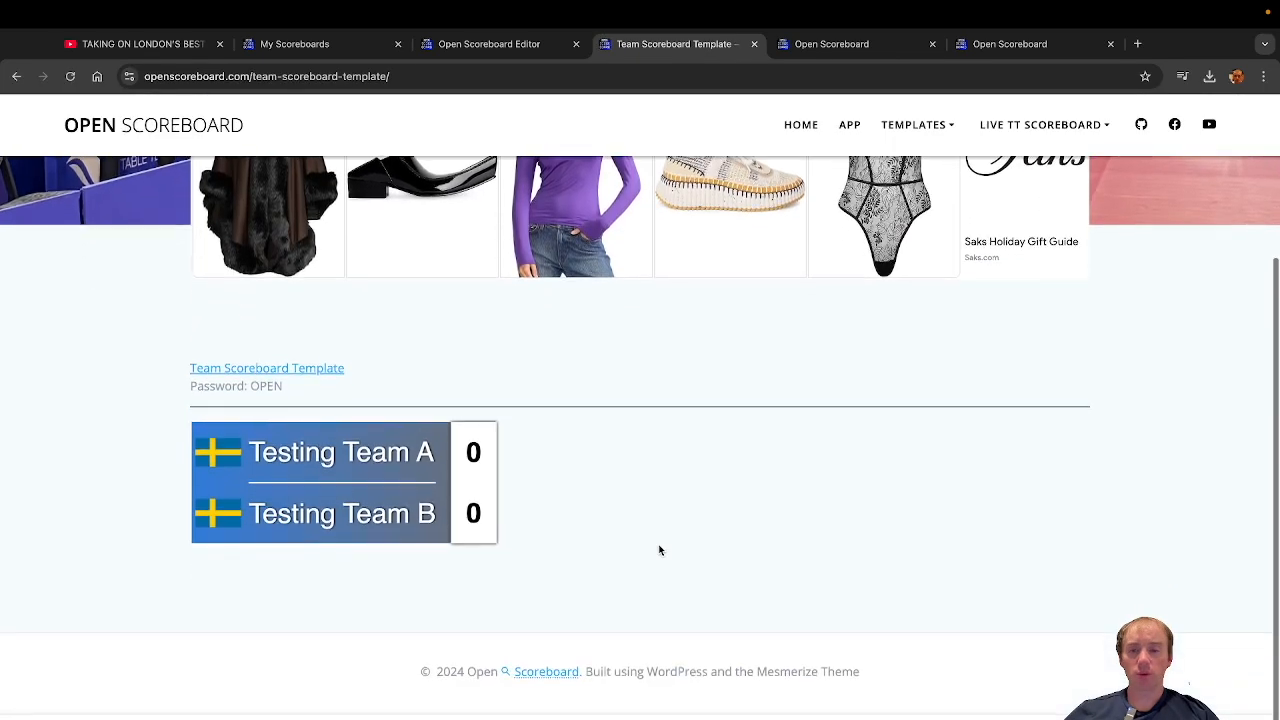
left_click(258, 370)
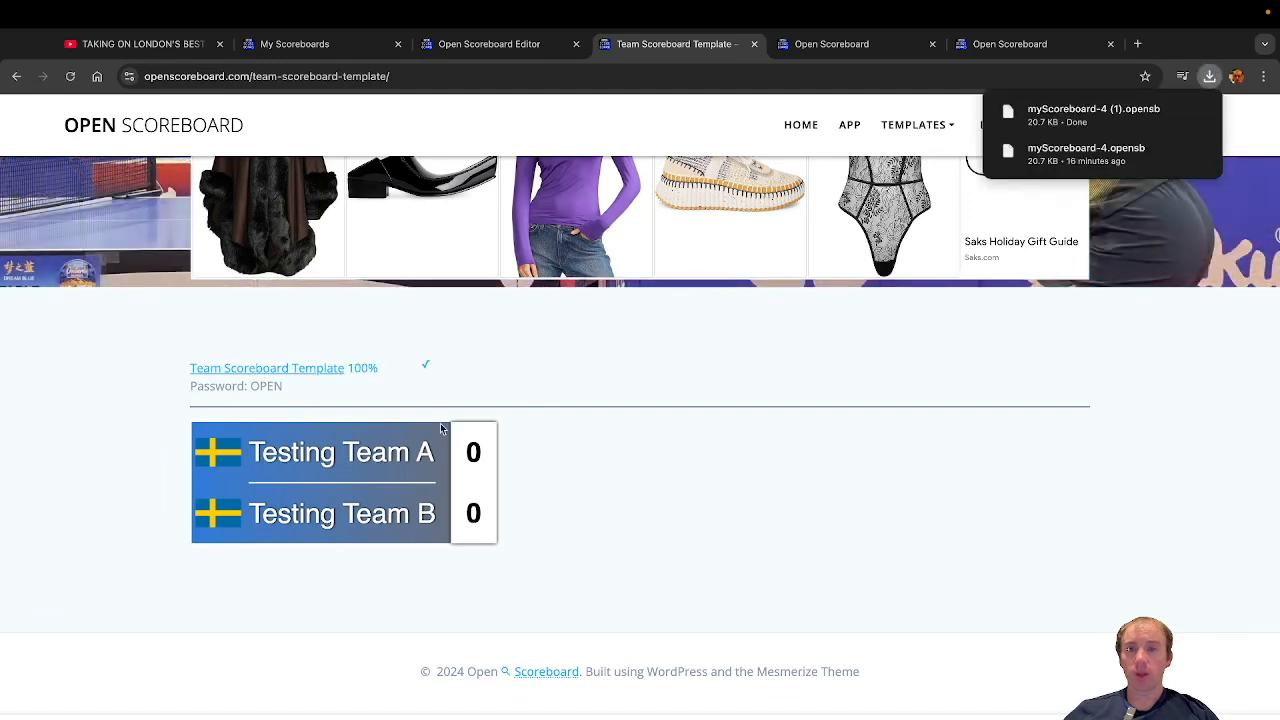
left_click_drag(283, 388, 249, 388)
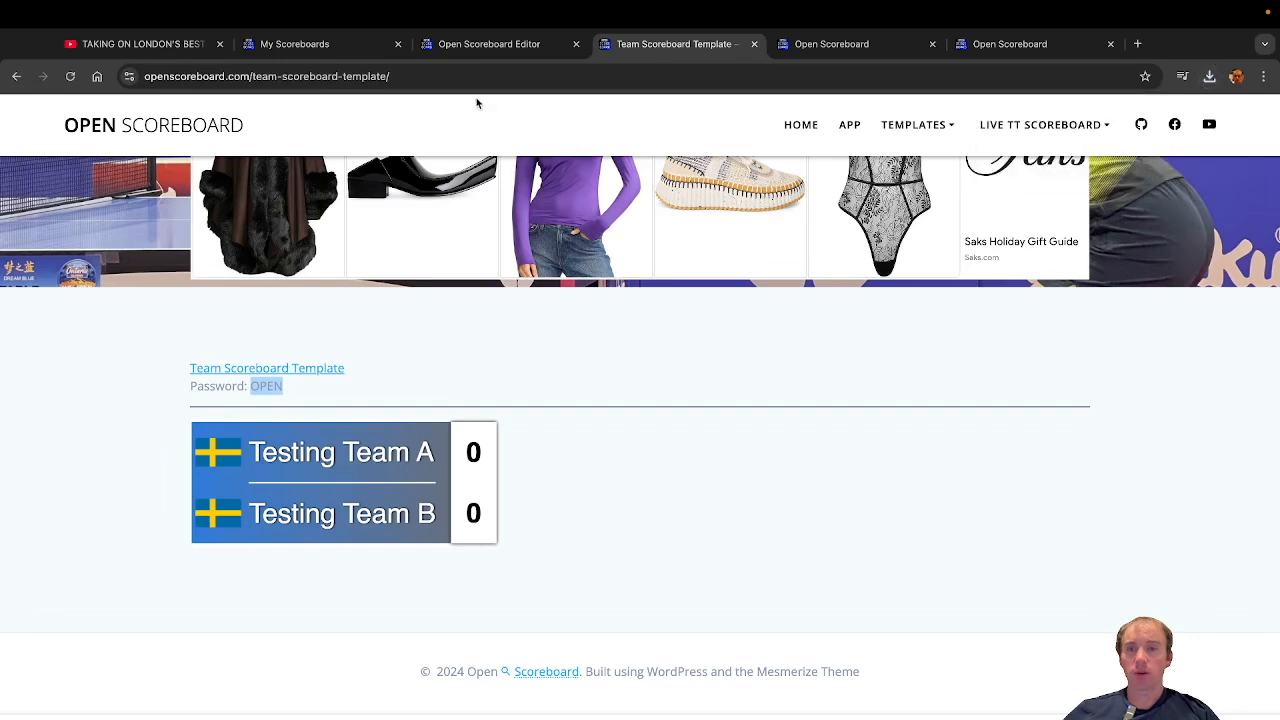
Step: Import the template file myScoreboard-4 (1).opensb into the Team Scoreboard editor, entering the file password
left_click(502, 49)
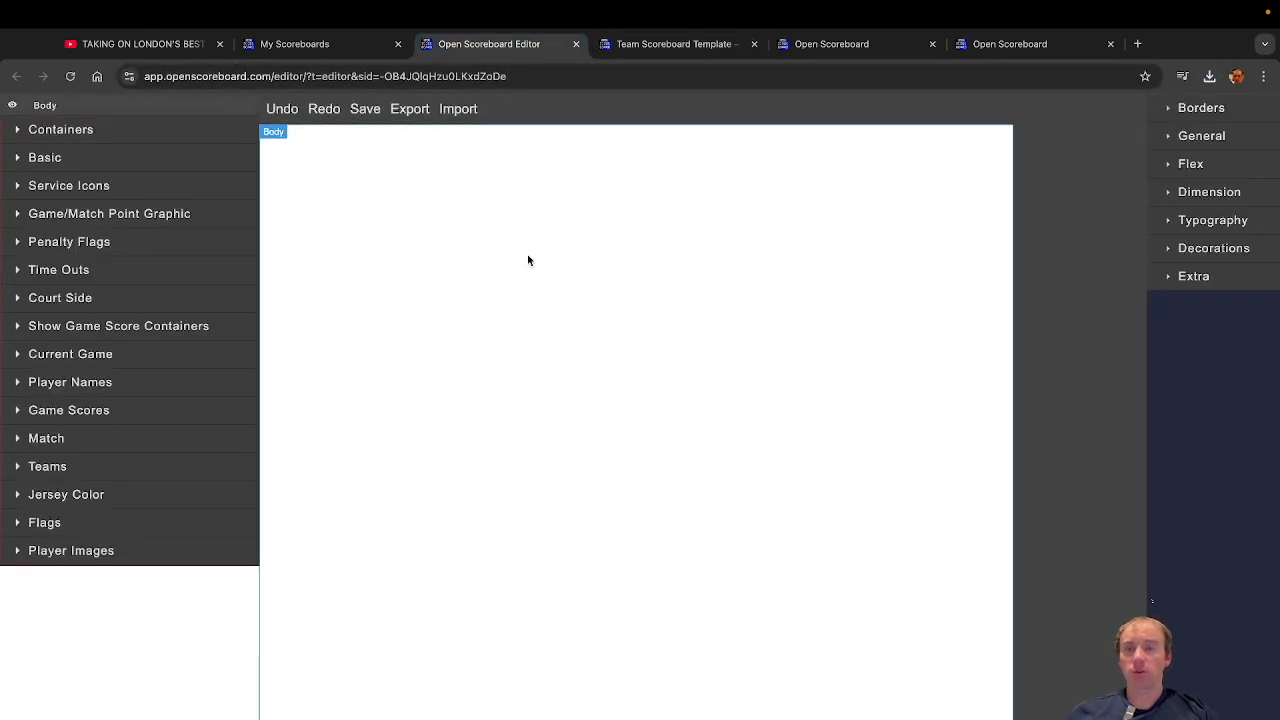
left_click(451, 110)
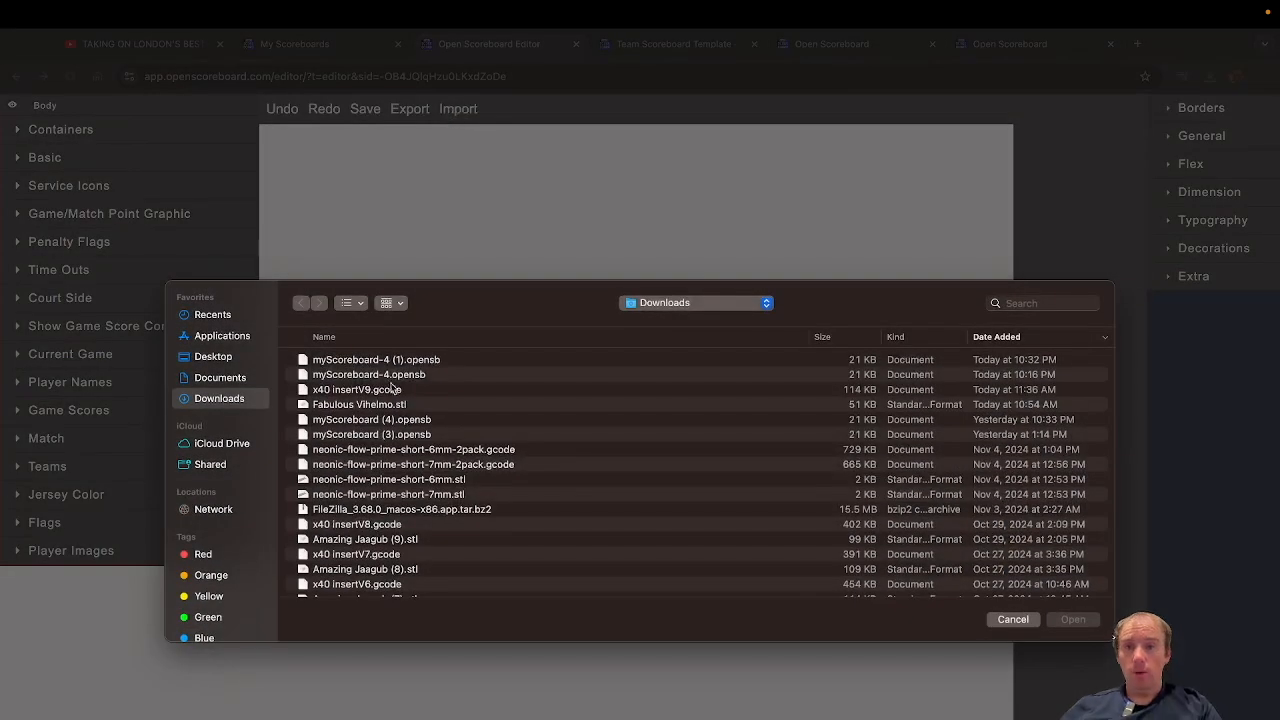
left_click(368, 360)
double_click(368, 360)
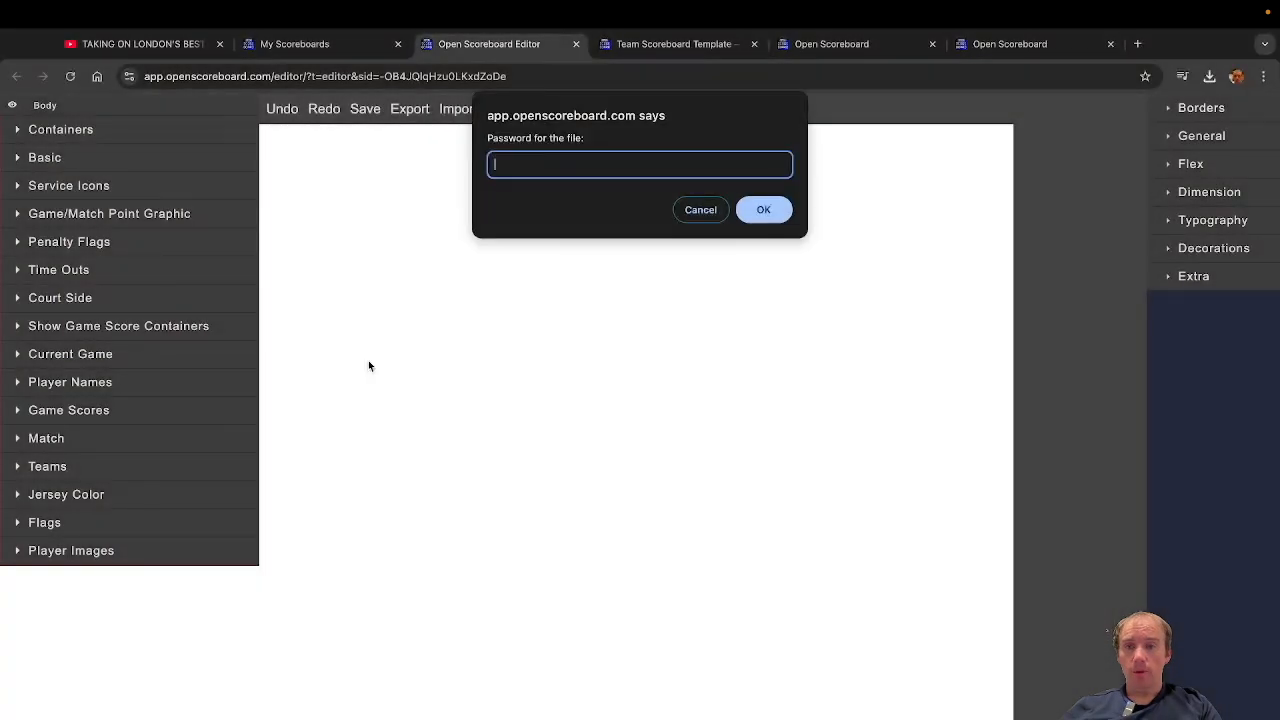
type("OPEN")
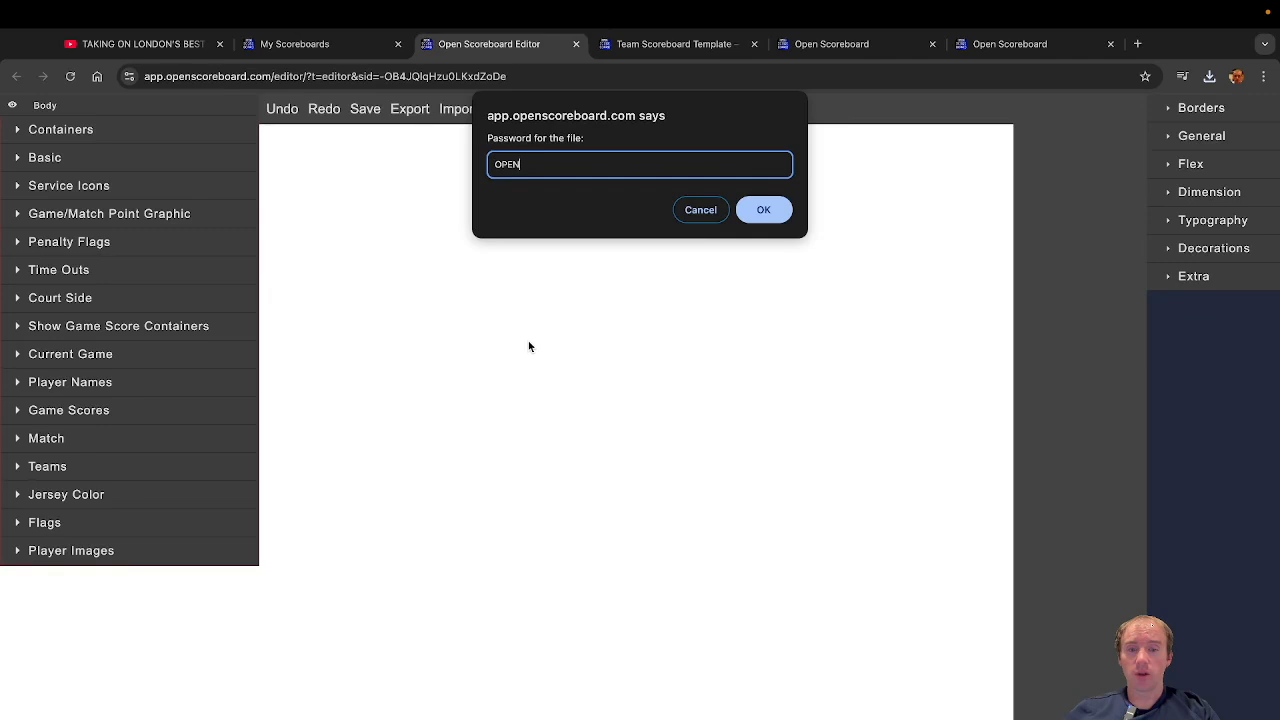
left_click(762, 210)
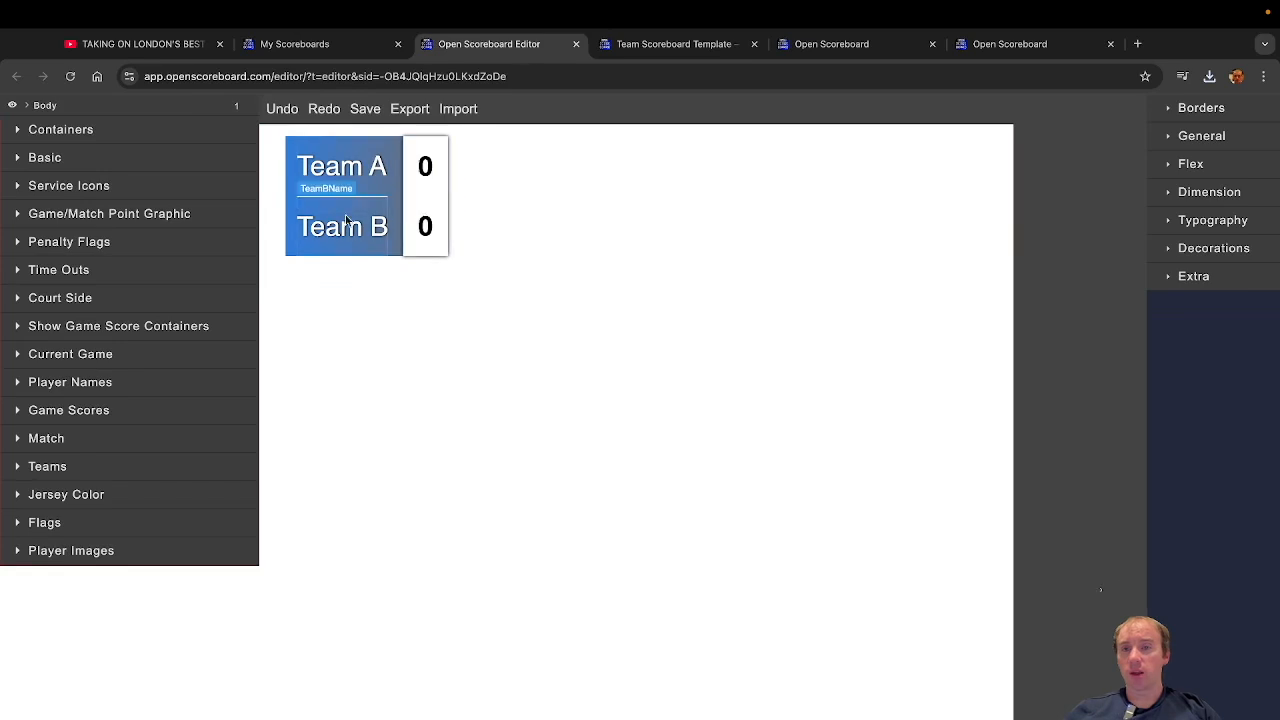
Step: Save the imported team scoreboard and close its editor
left_click(366, 110)
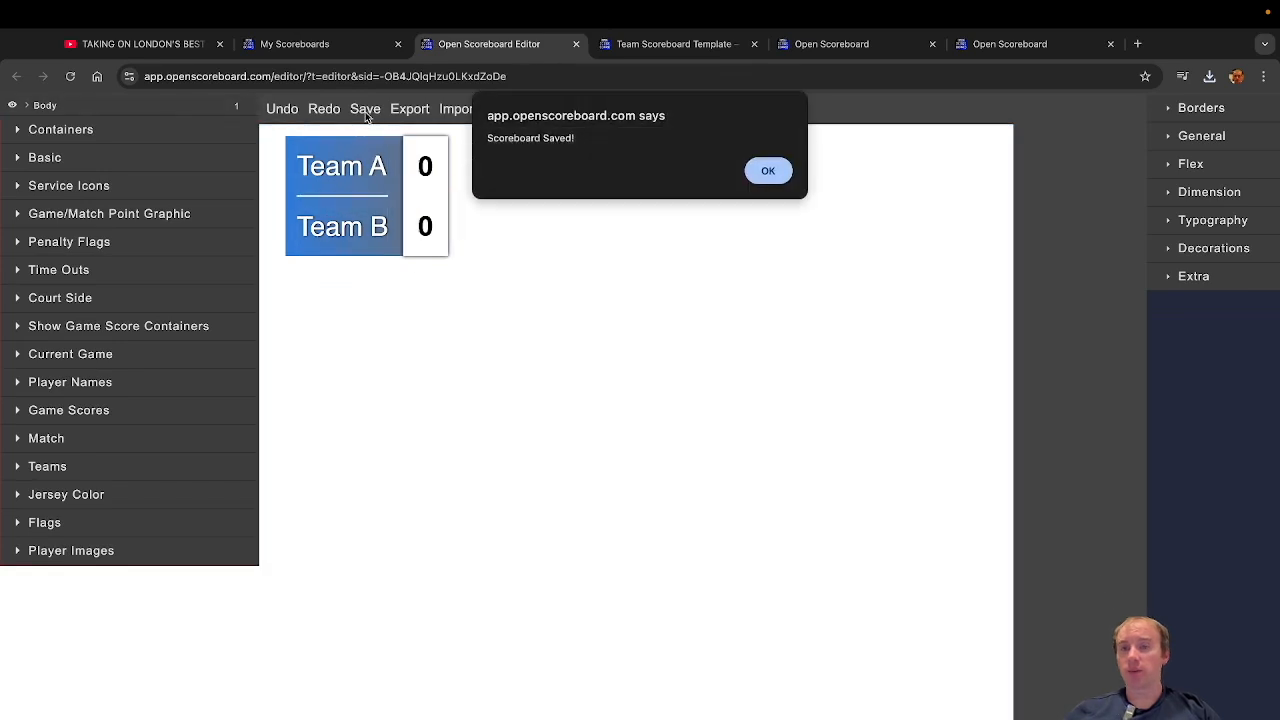
left_click(770, 166)
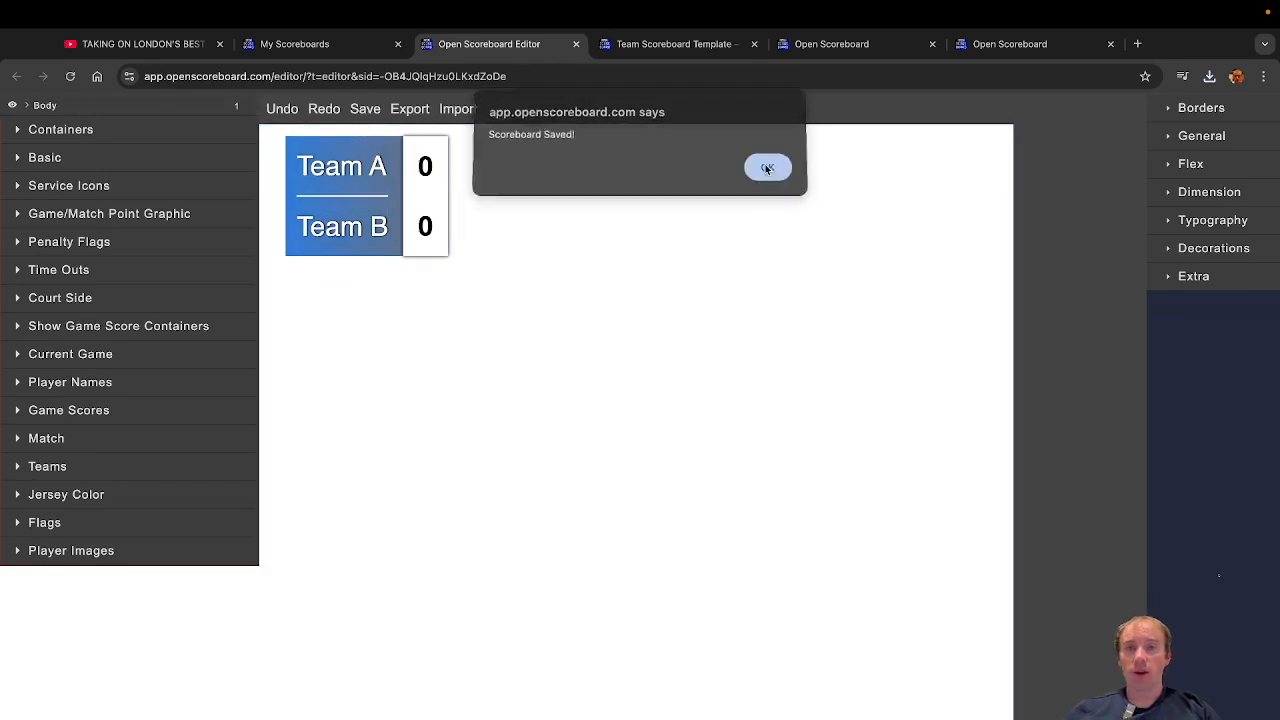
left_click(576, 44)
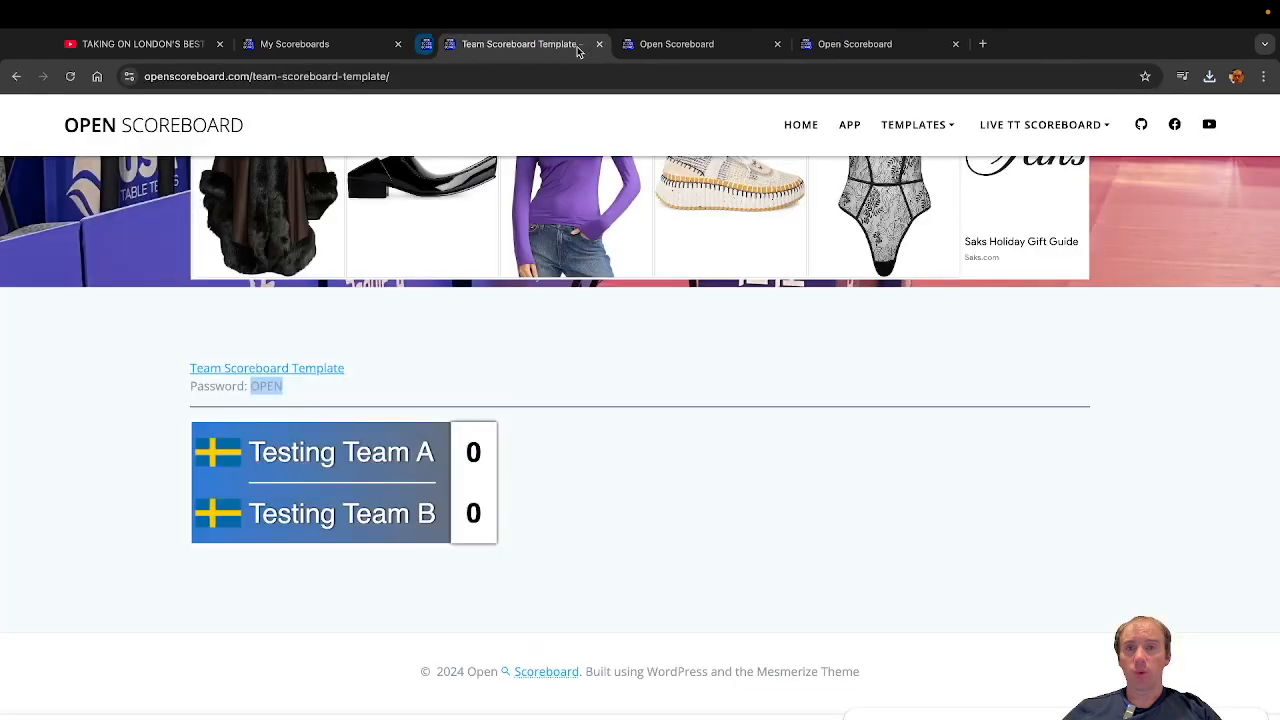
Step: Return to the scoreboards list and launch the editor for Current Game Scoreboard
left_click(334, 47)
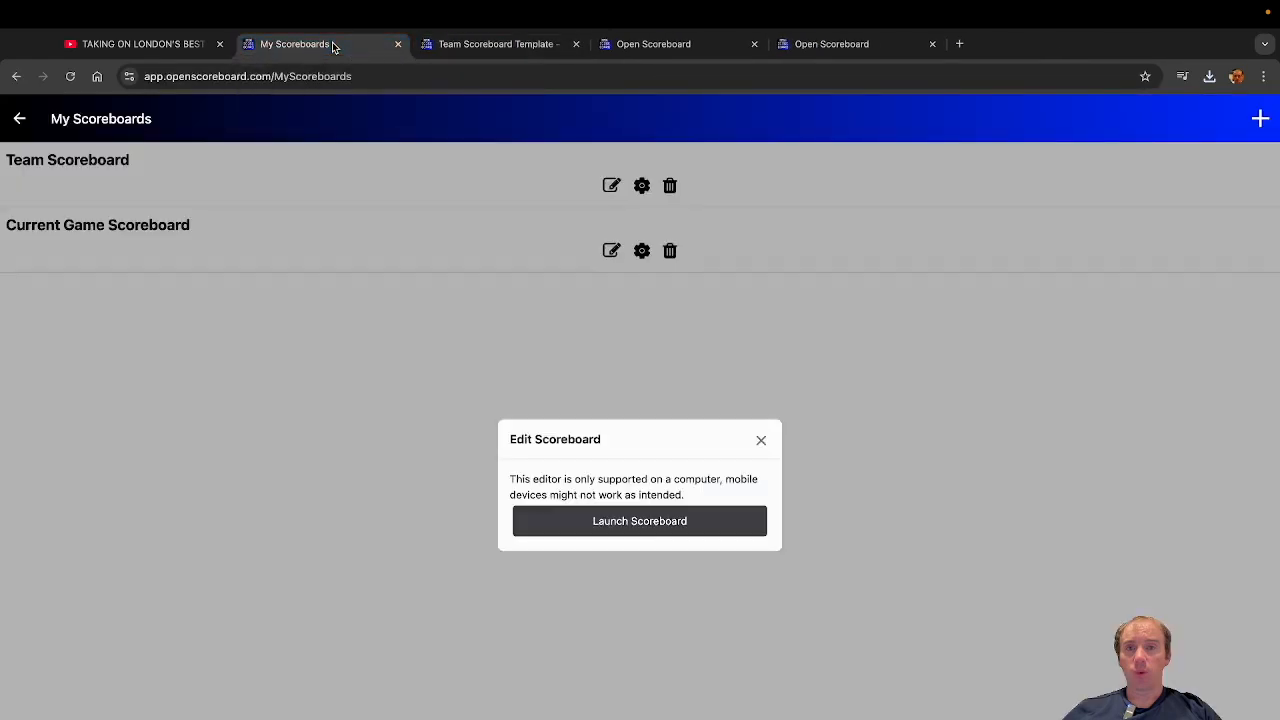
left_click(581, 369)
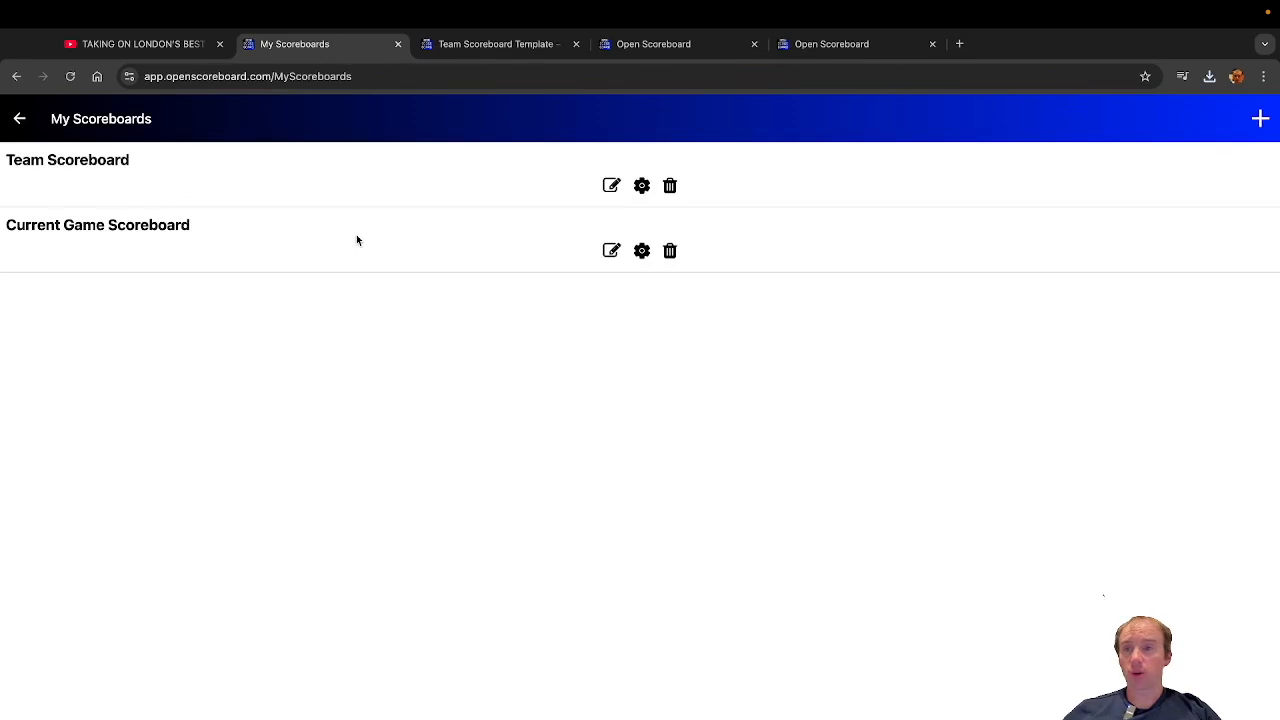
left_click_drag(145, 159, 22, 162)
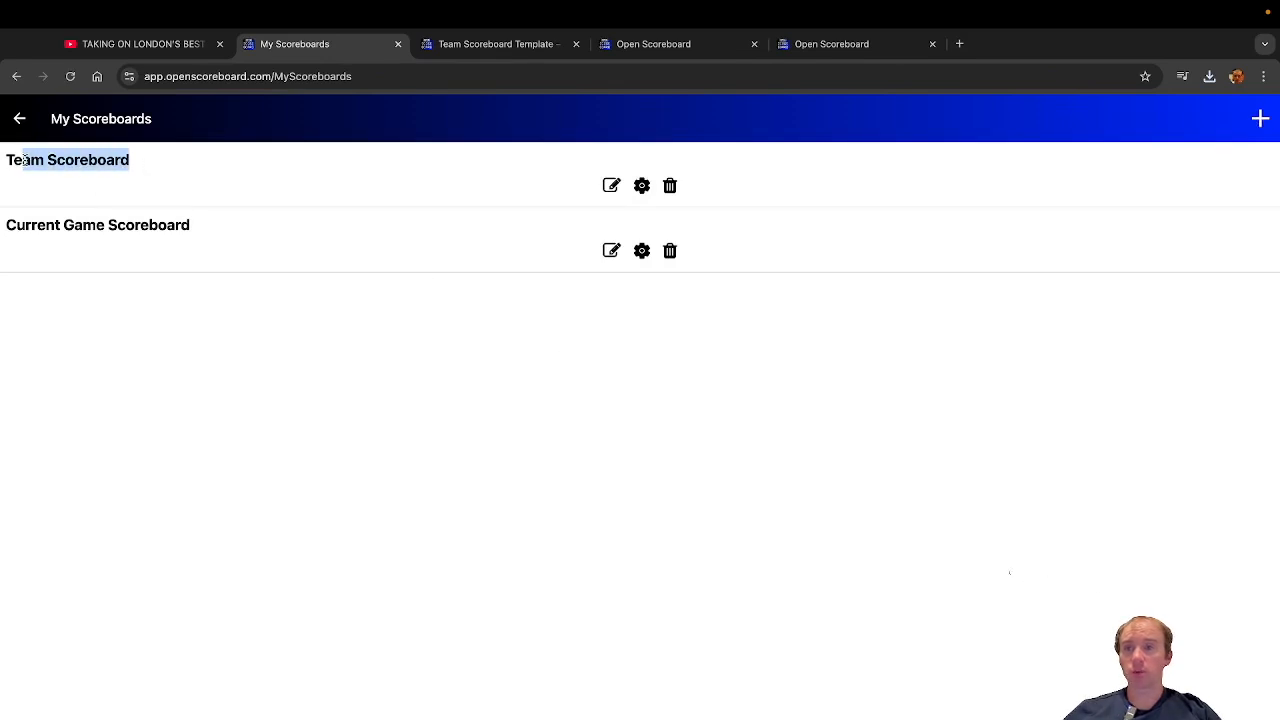
left_click(143, 223)
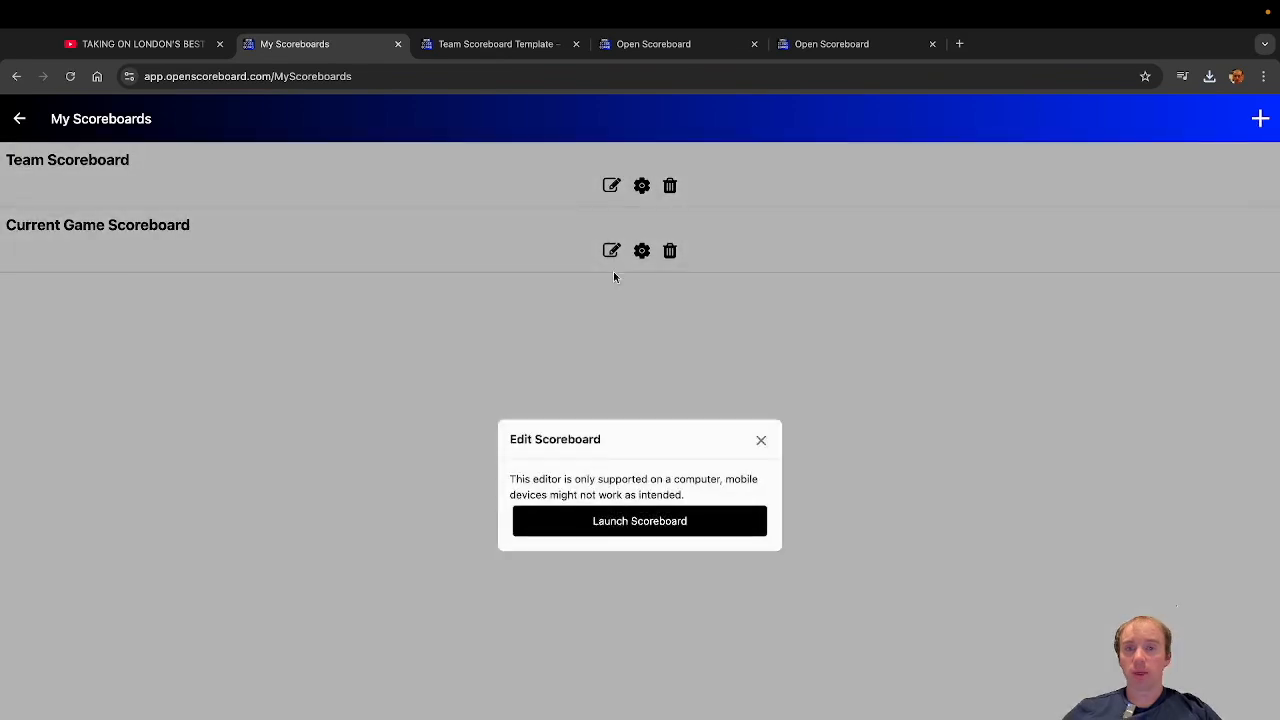
left_click(640, 520)
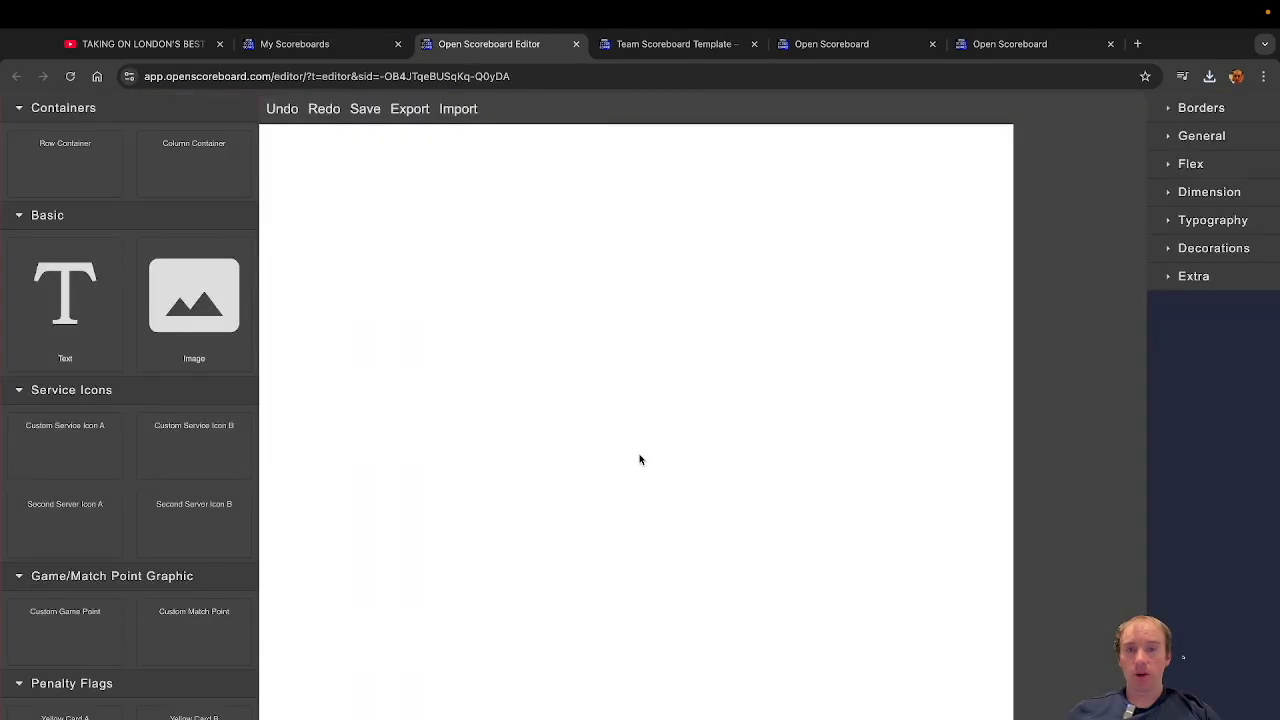
Step: Download the Simple Stream Overlay Template file from the Generic Scoreboard Template page of the Open Scoreboard website
left_click(683, 44)
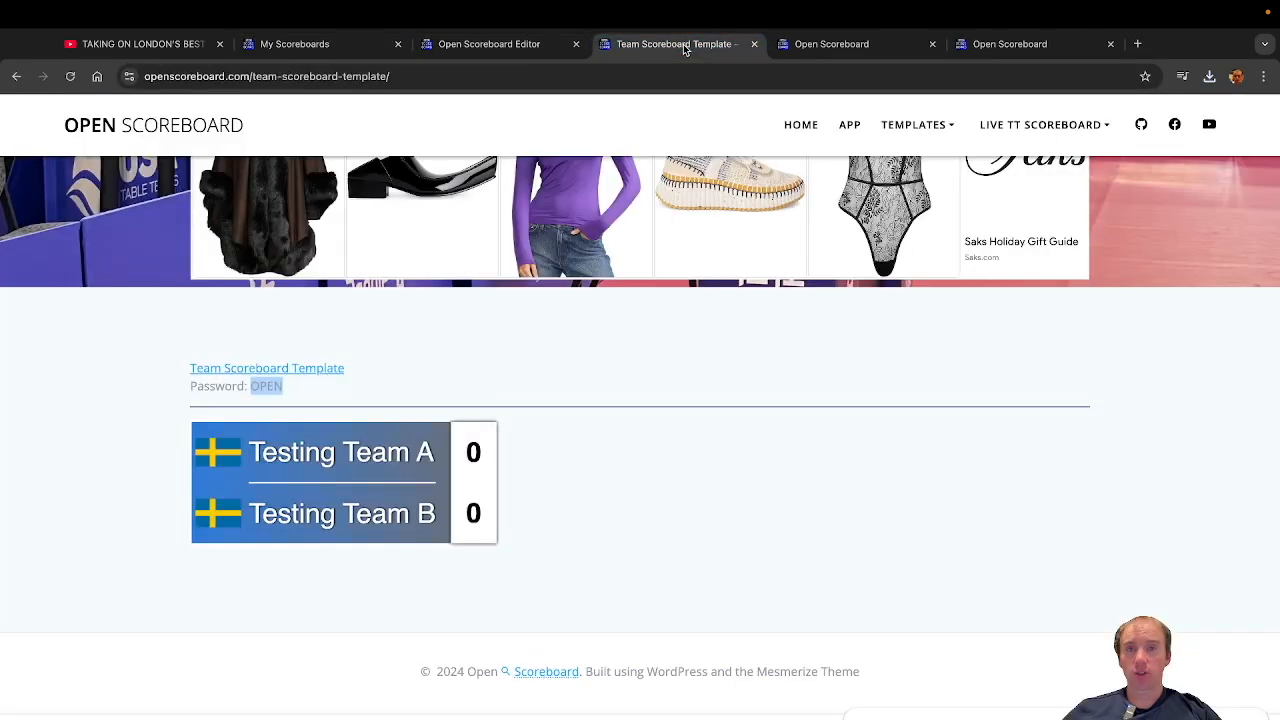
left_click(142, 130)
mouse_move(918, 130)
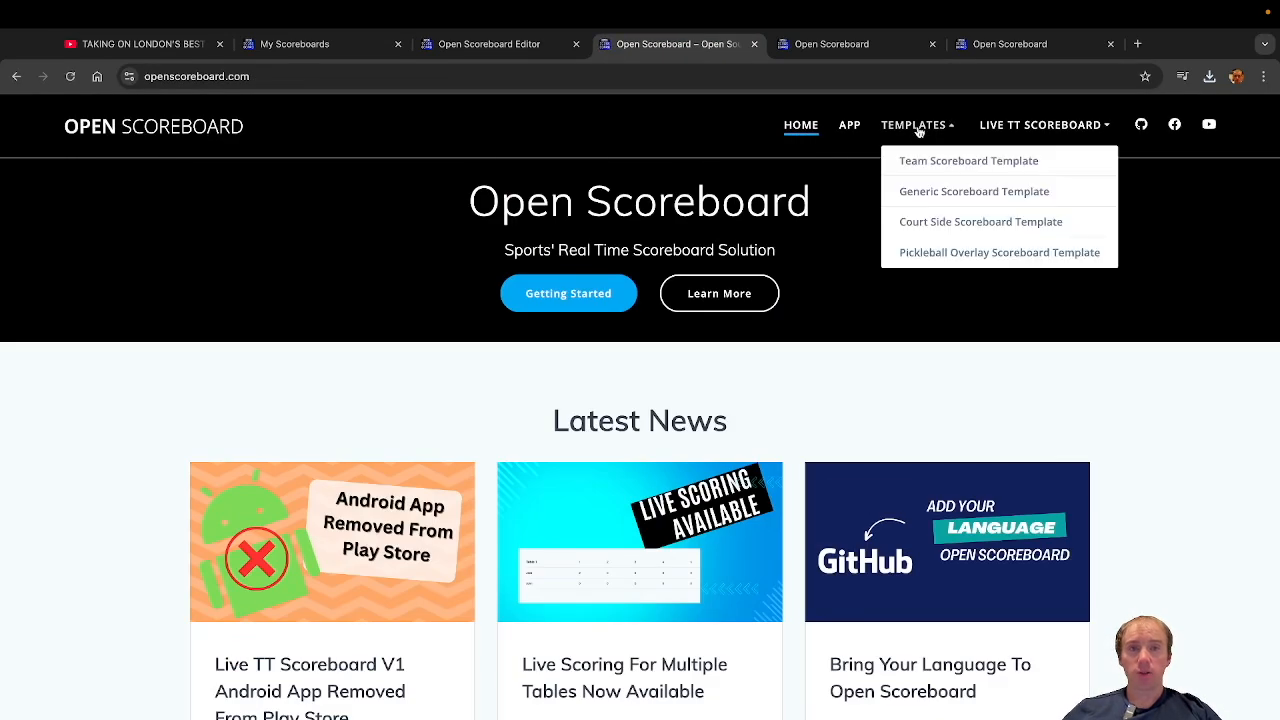
left_click(930, 193)
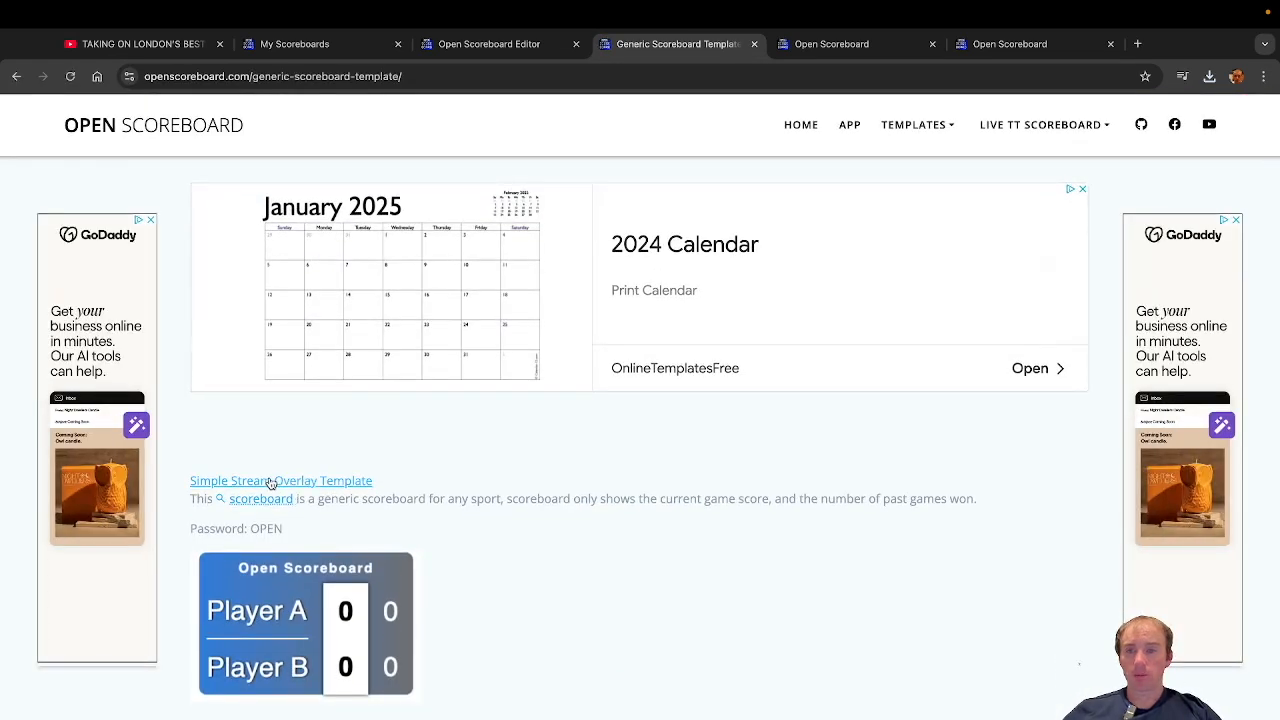
left_click(331, 485)
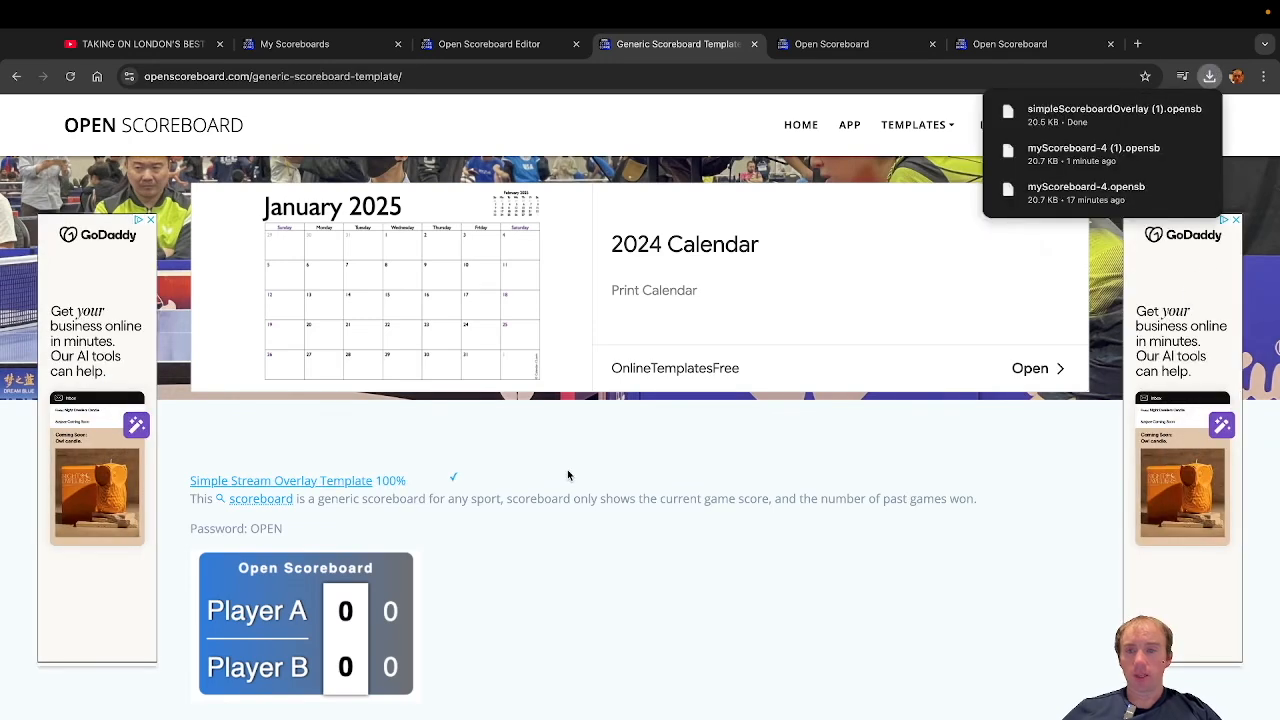
Step: Import the template file simpleScoreboardOverlay (1).opensb into the Current Game Scoreboard editor, entering the file password
left_click(498, 46)
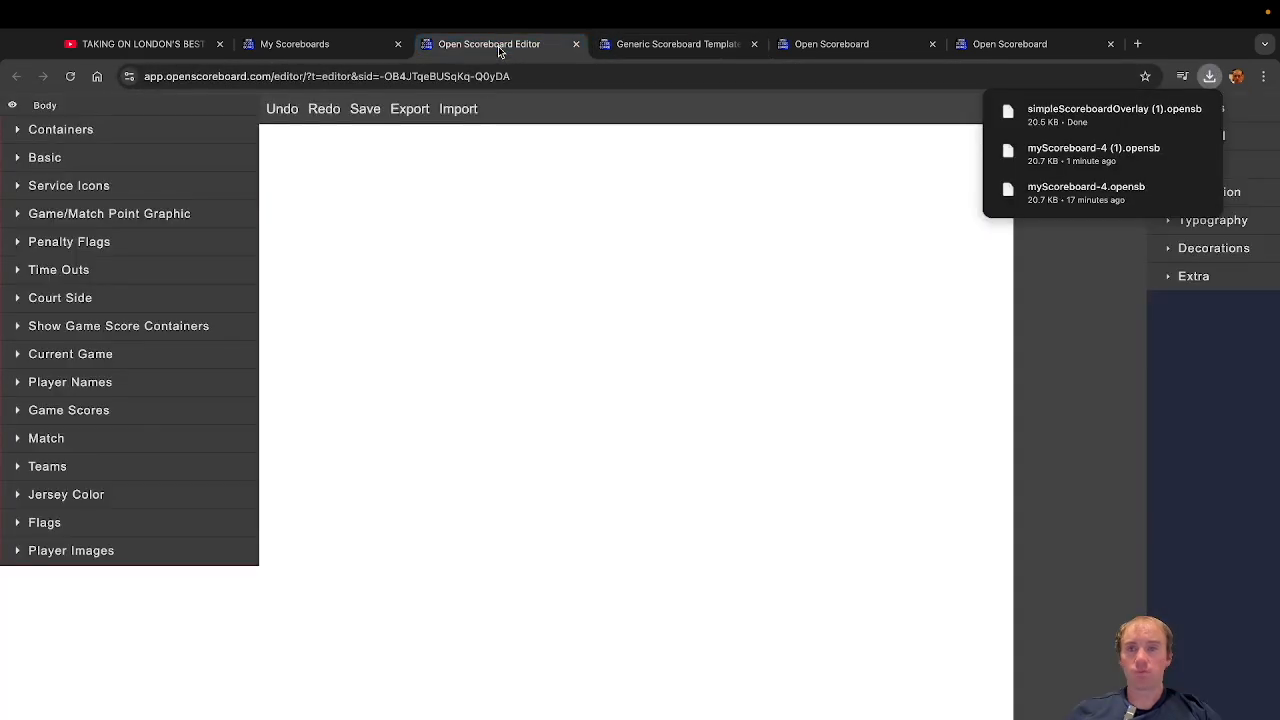
left_click(460, 110)
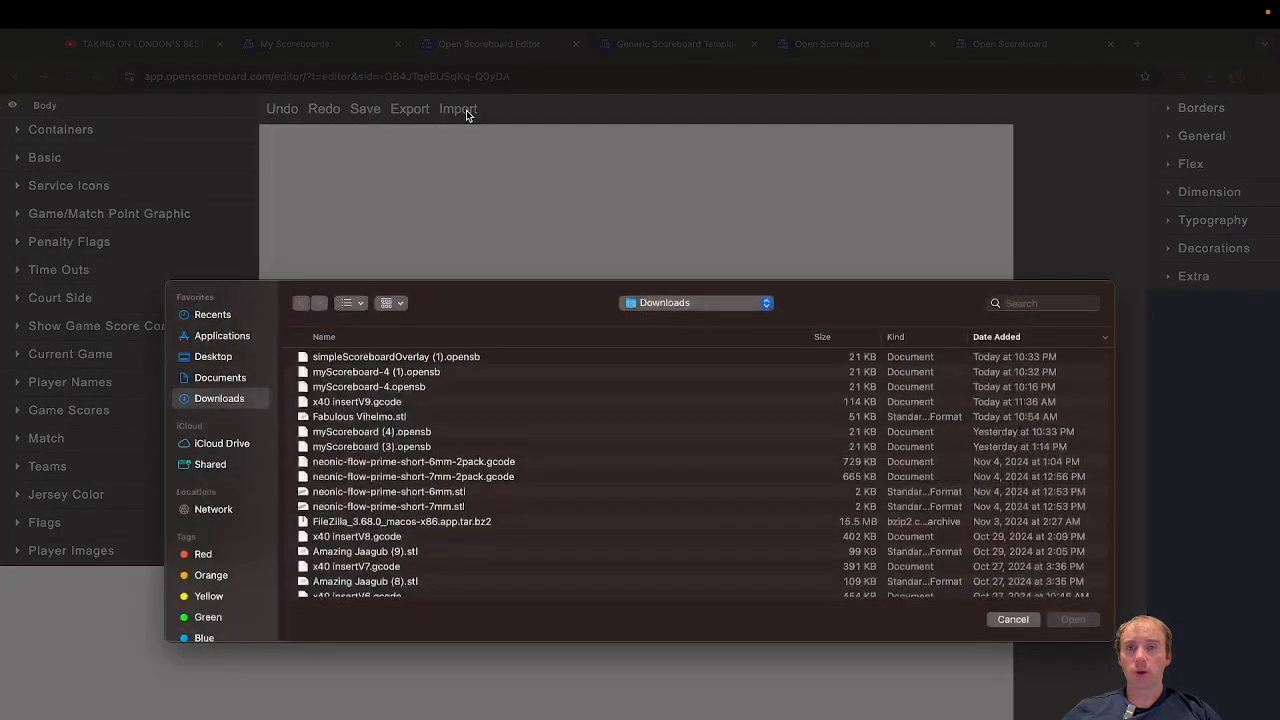
double_click(432, 369)
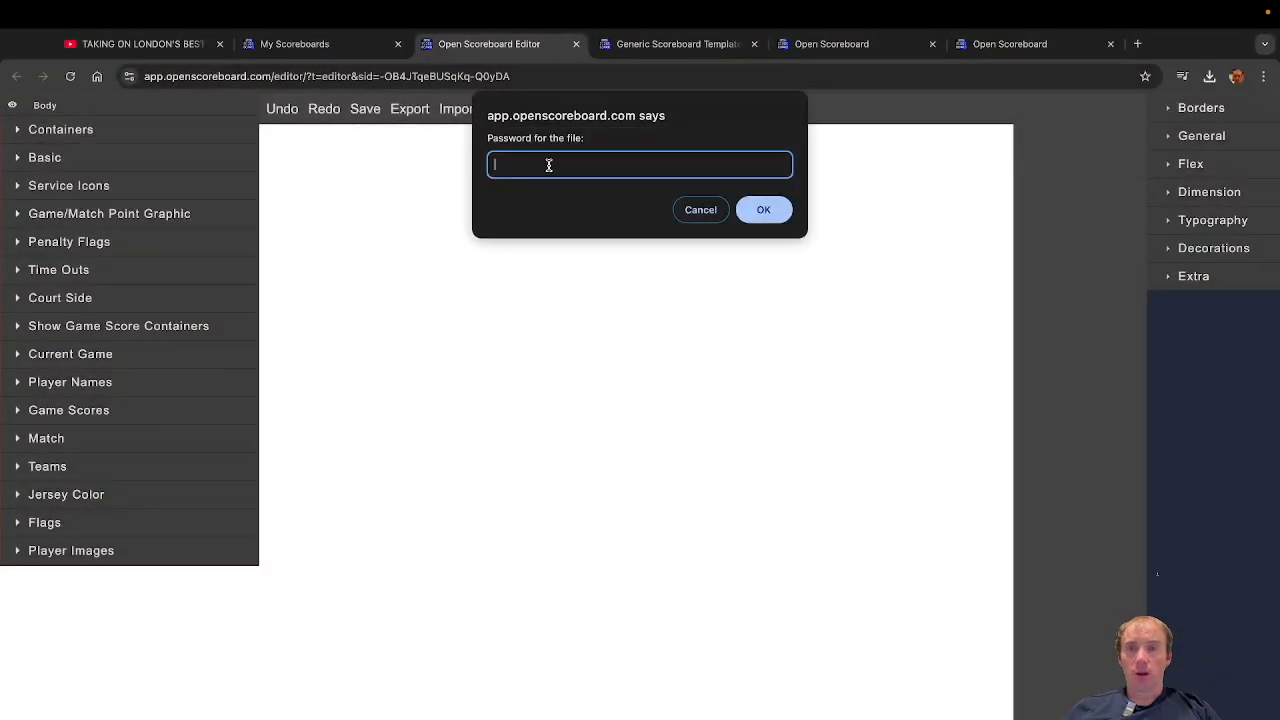
type("OPEN")
key("Return")
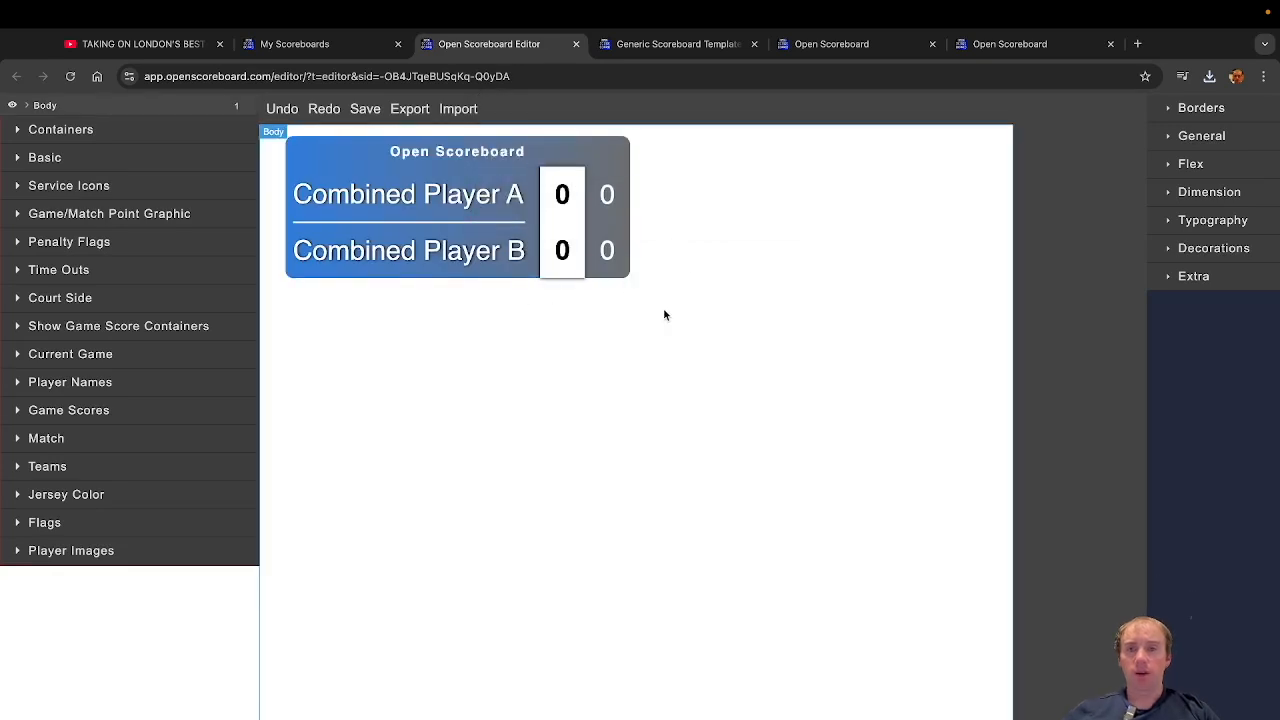
Step: Save the imported current game scoreboard, close its editor, and dismiss the Edit Scoreboard dialog in My Scoreboards
left_click(363, 109)
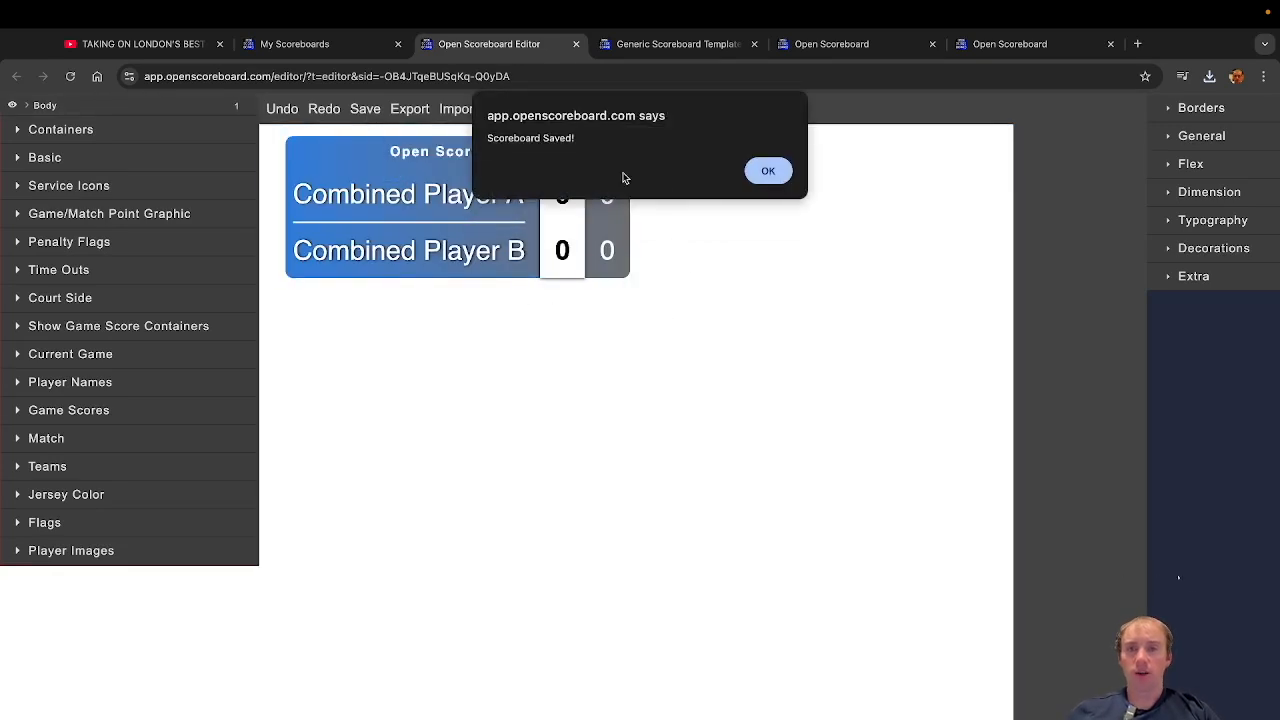
left_click(762, 170)
left_click(576, 44)
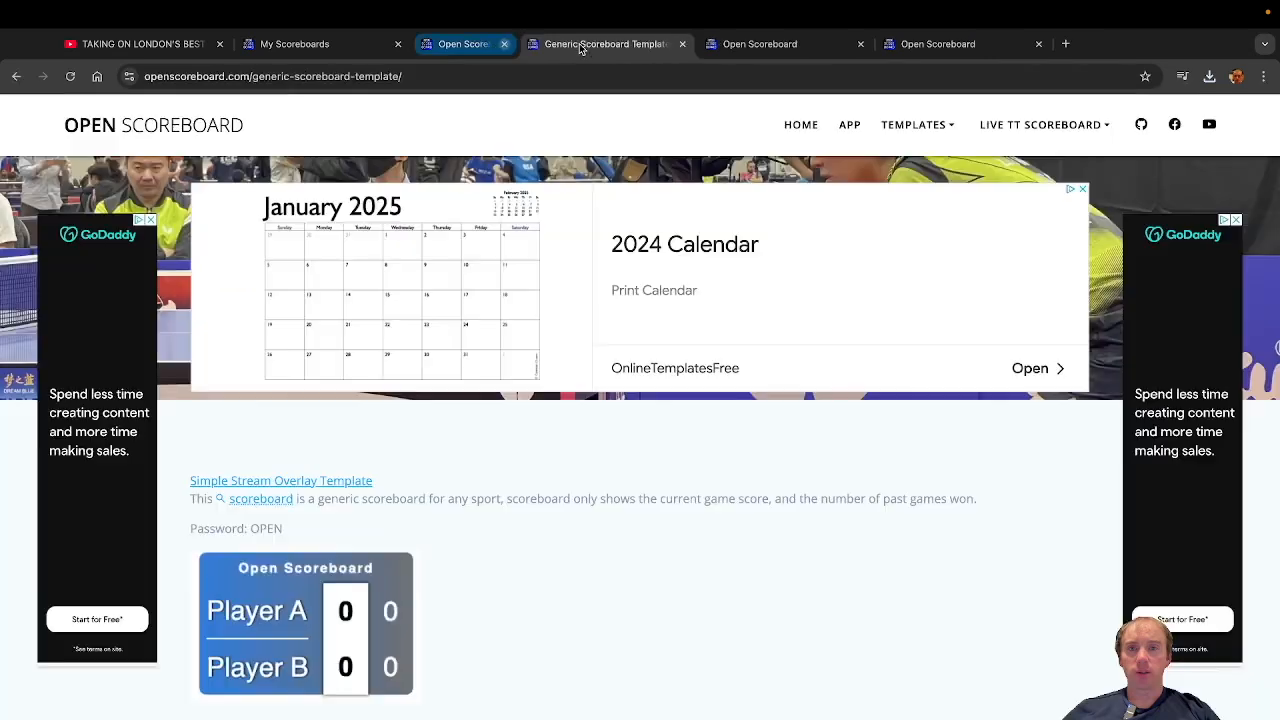
left_click(316, 49)
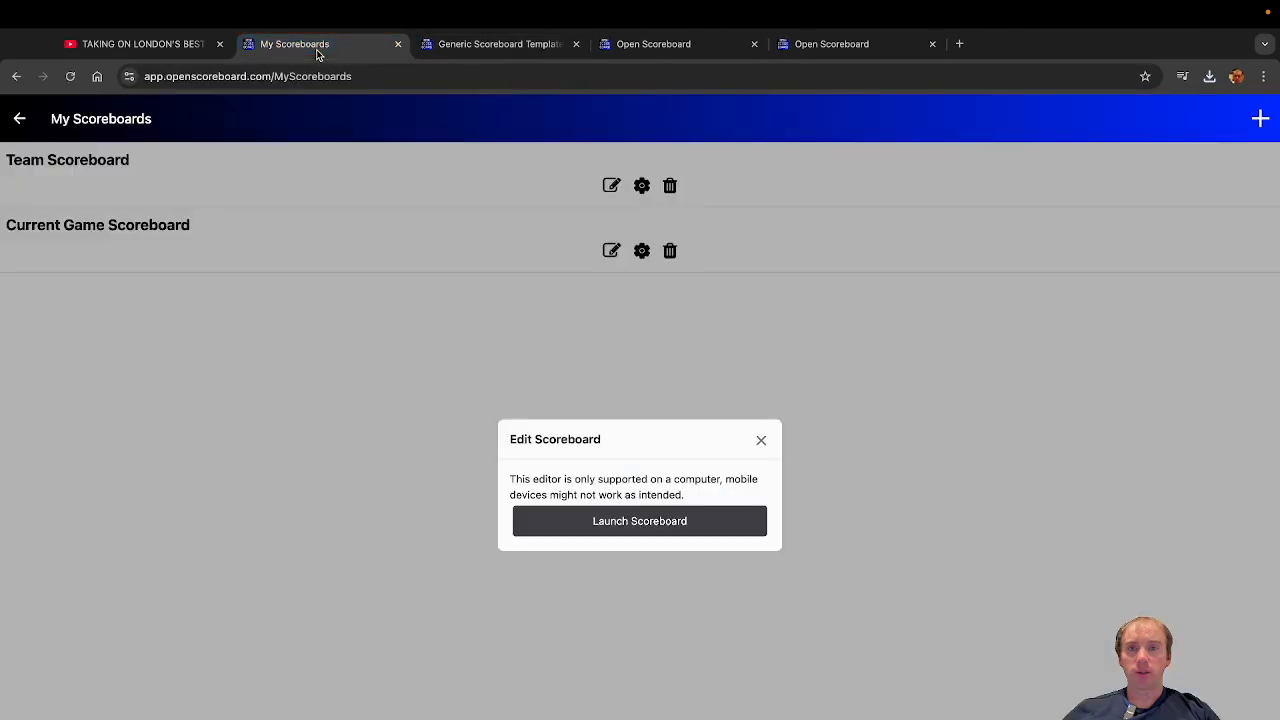
left_click(764, 442)
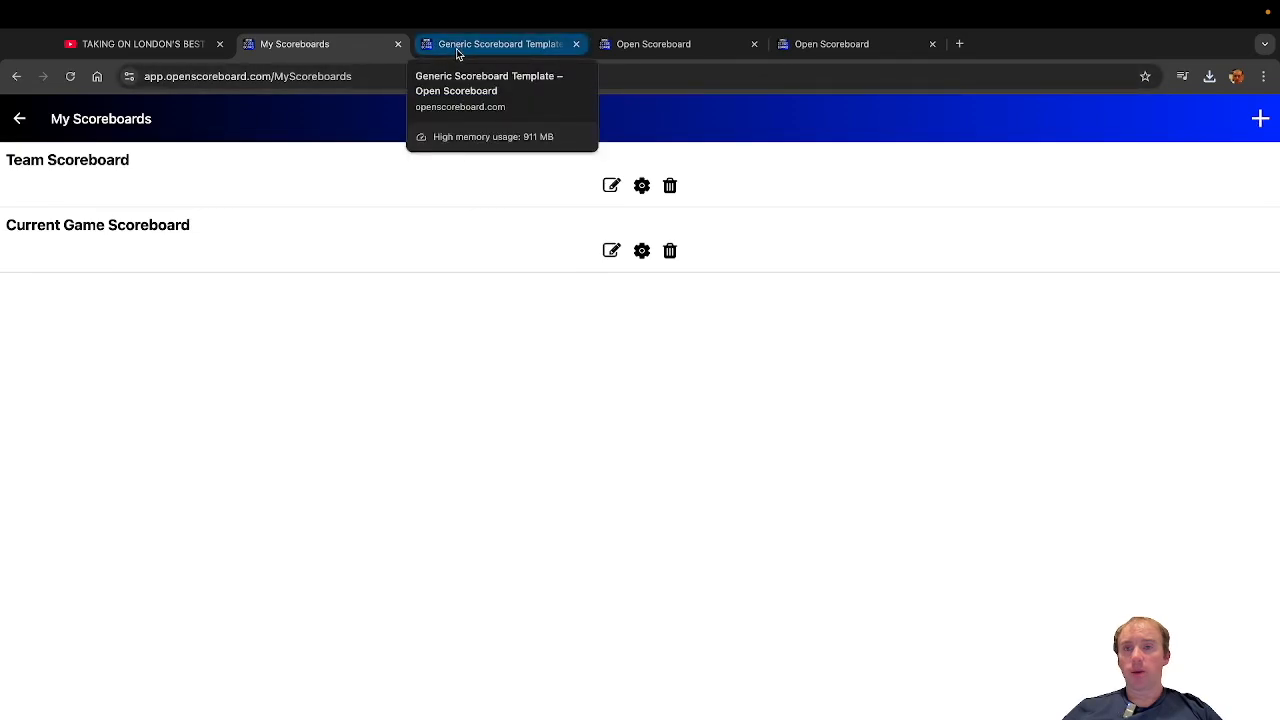
Step: Create a team named Team A in My Teams with one player, entering only the player's first name
left_click(15, 119)
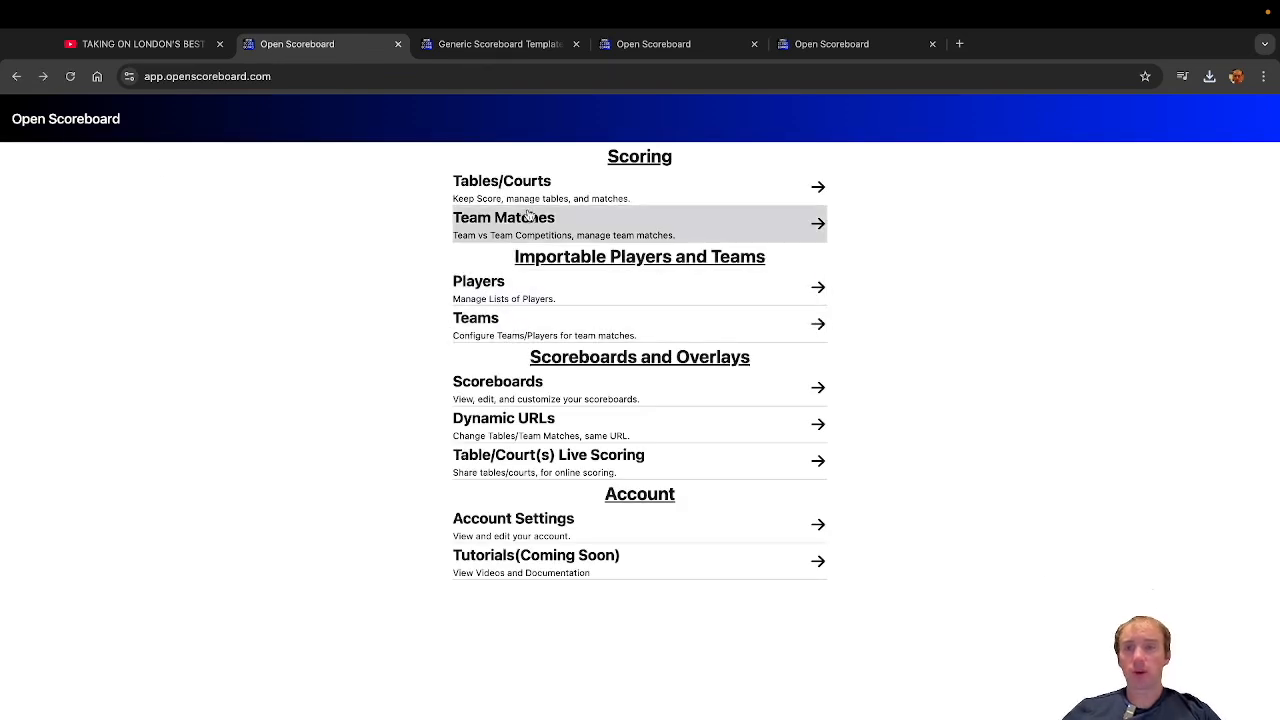
left_click(538, 330)
left_click(641, 197)
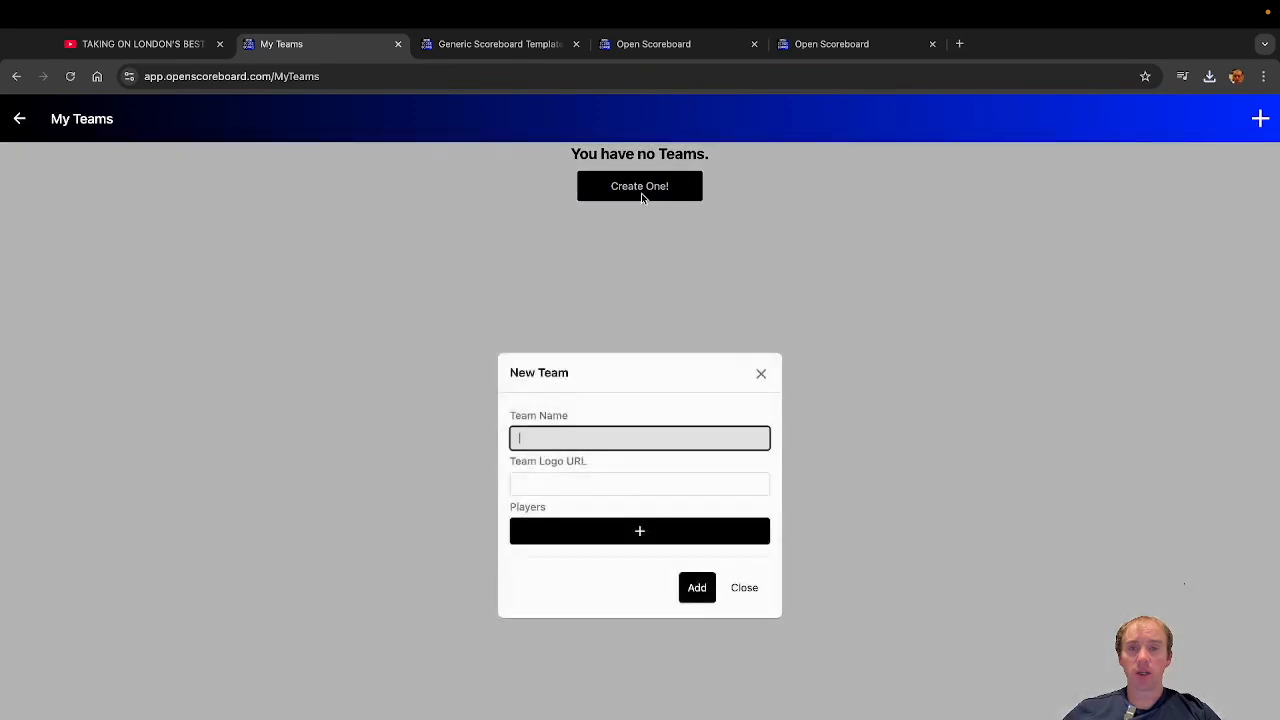
left_click(593, 439)
type("Team A")
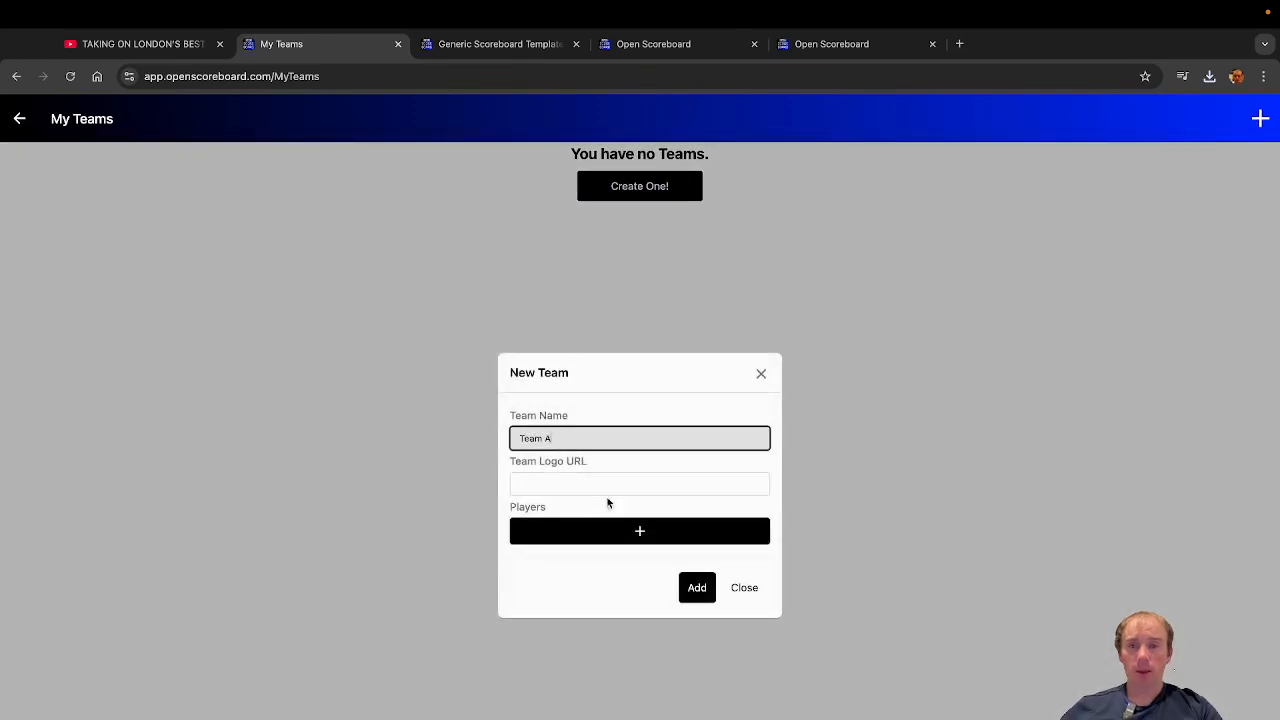
left_click(610, 486)
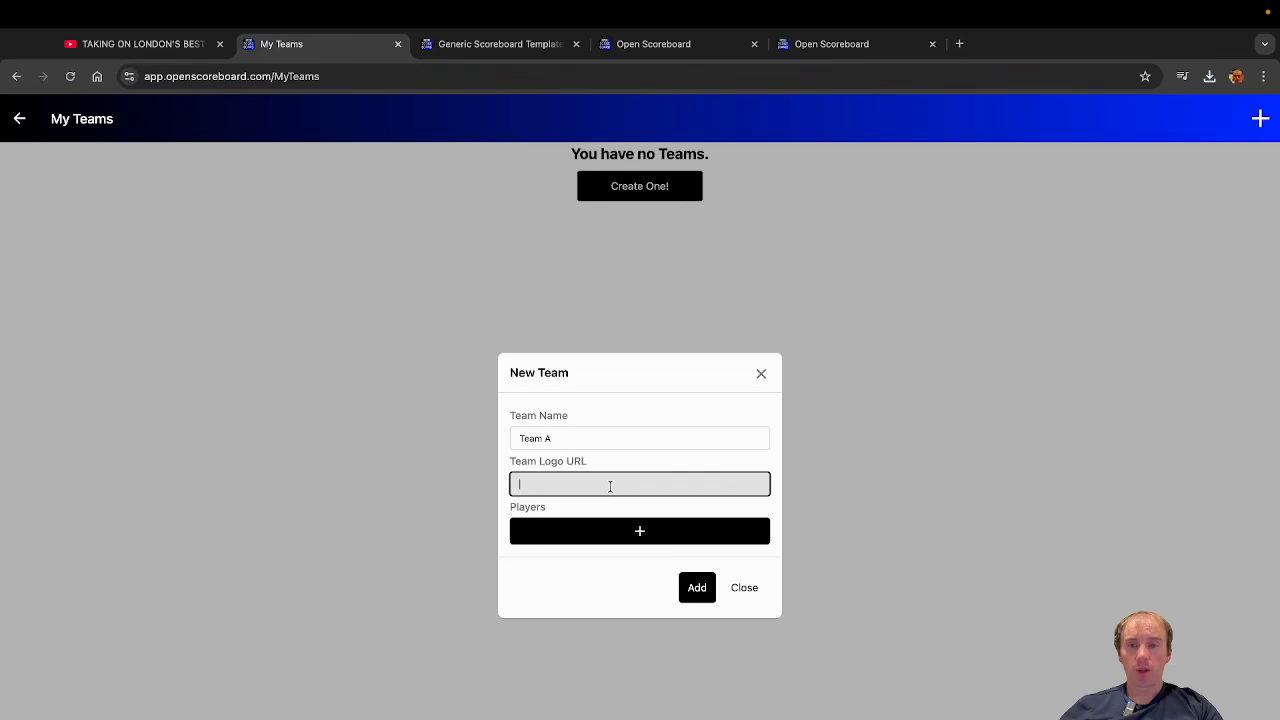
left_click(634, 531)
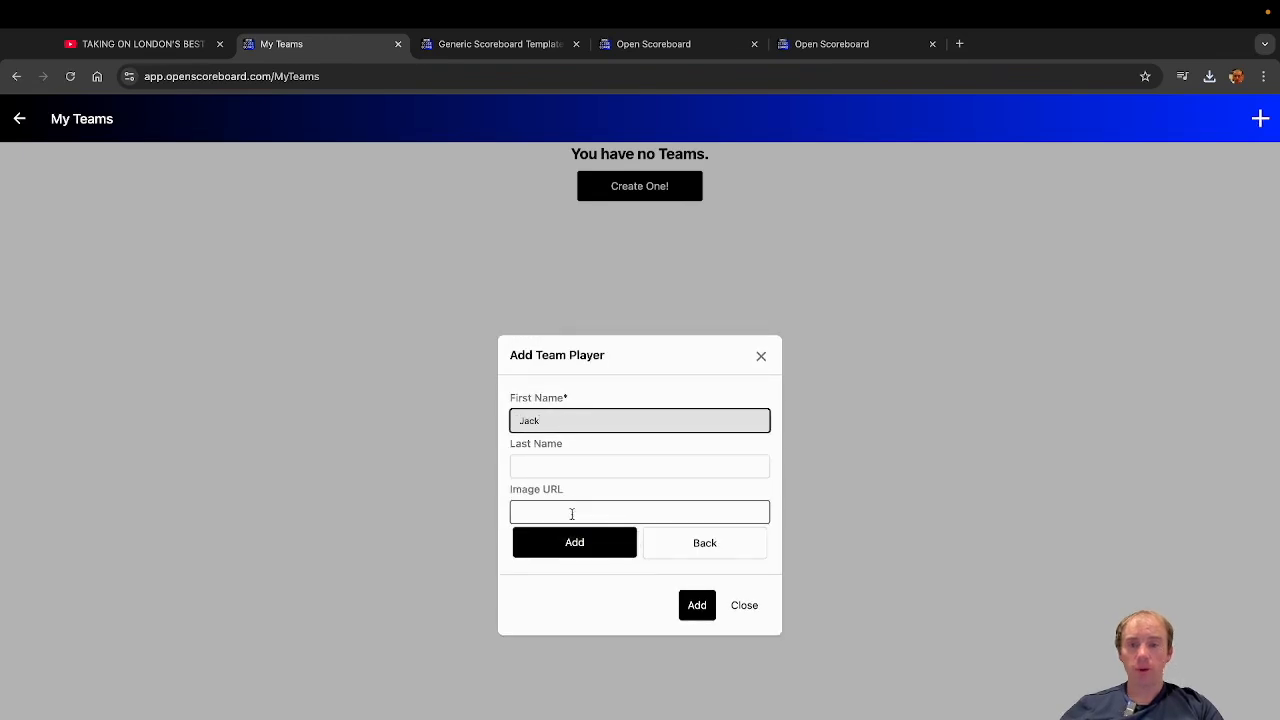
left_click(575, 545)
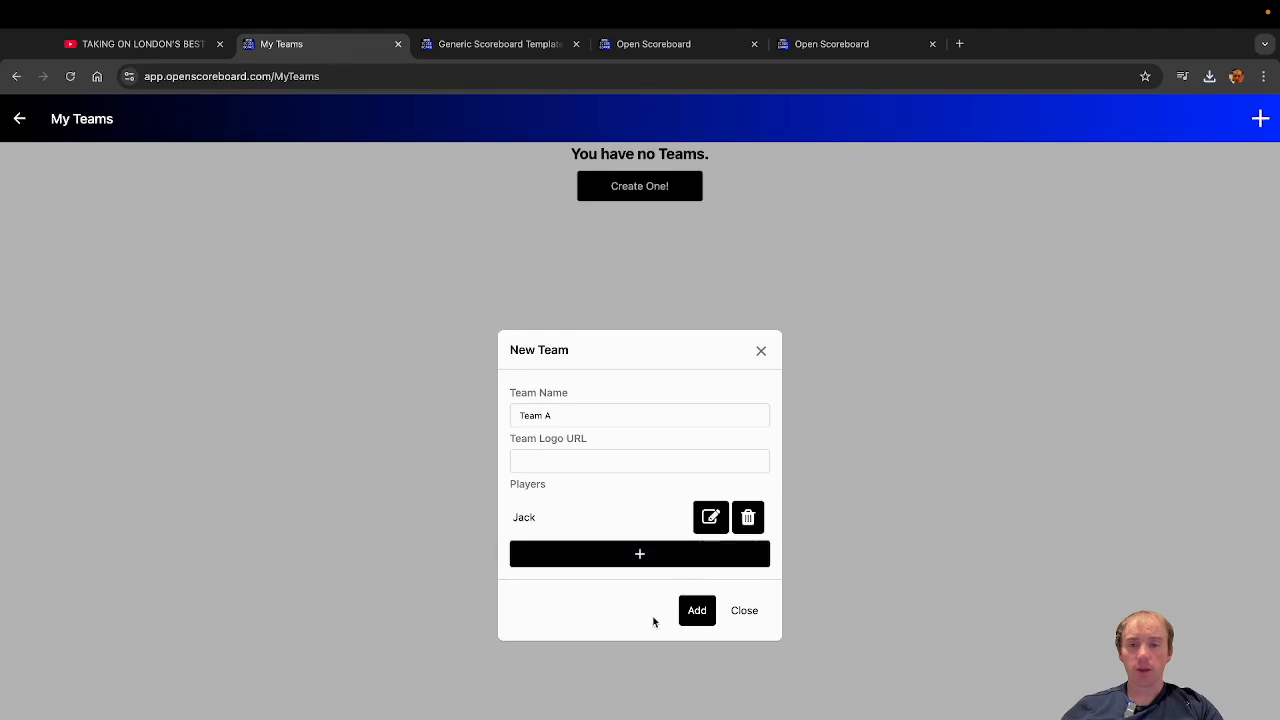
left_click(697, 613)
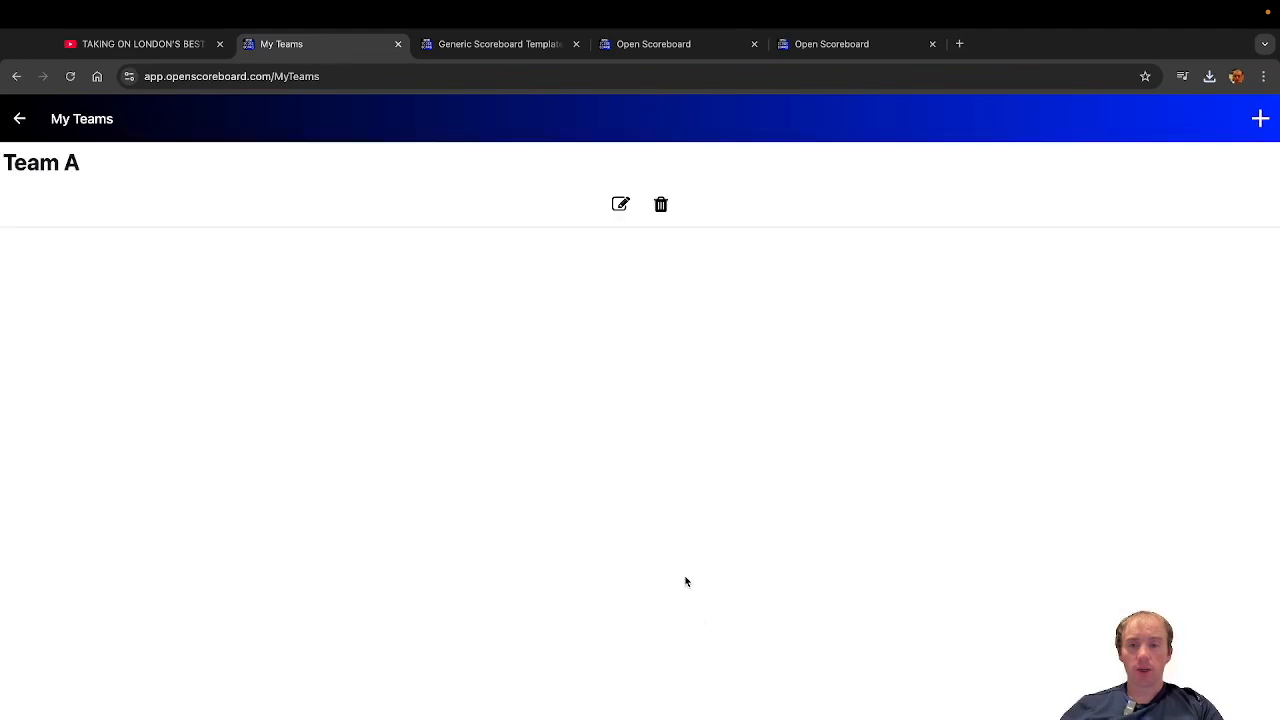
Step: Create a second team named Team B with one player, entering only the player's first name
left_click(1260, 119)
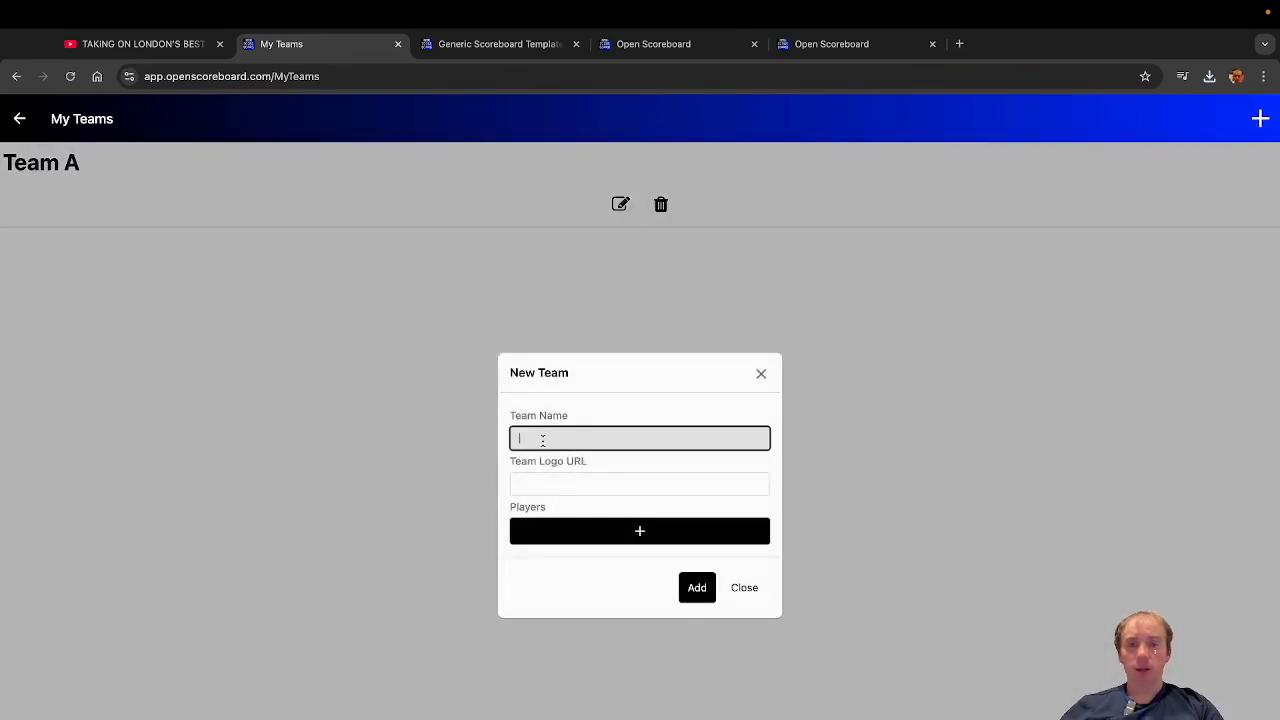
type("Team B")
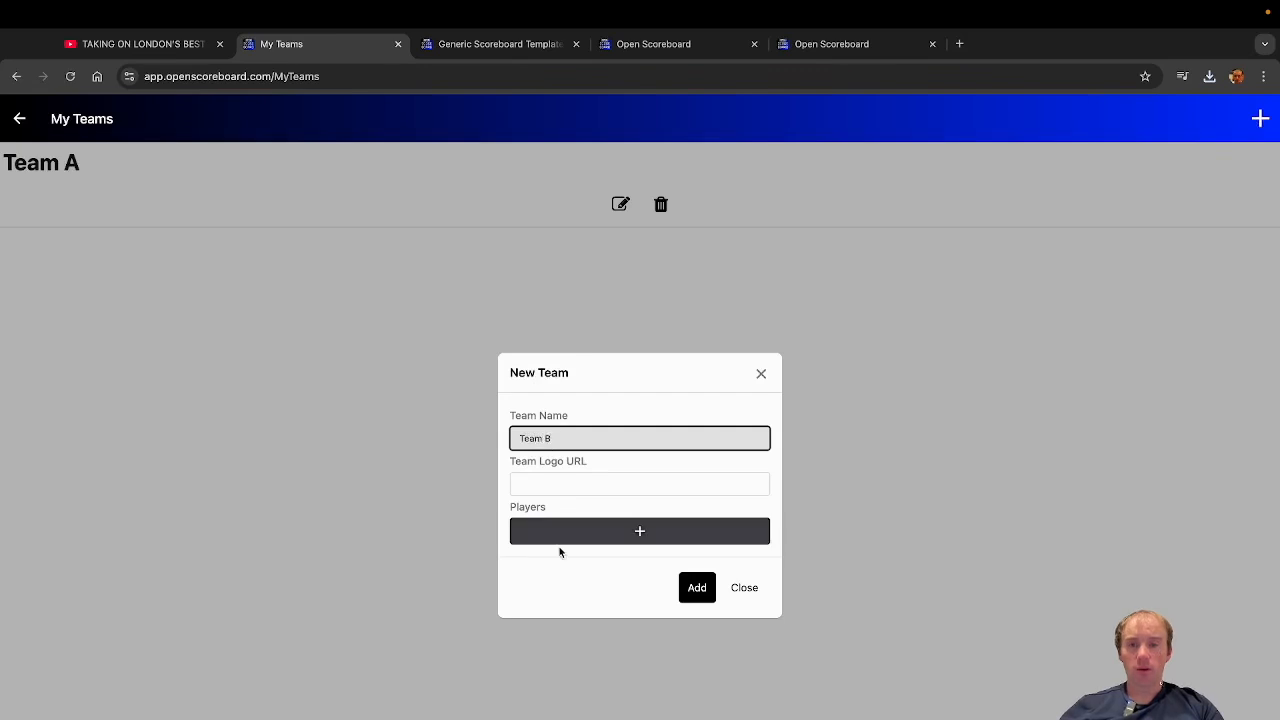
left_click(614, 534)
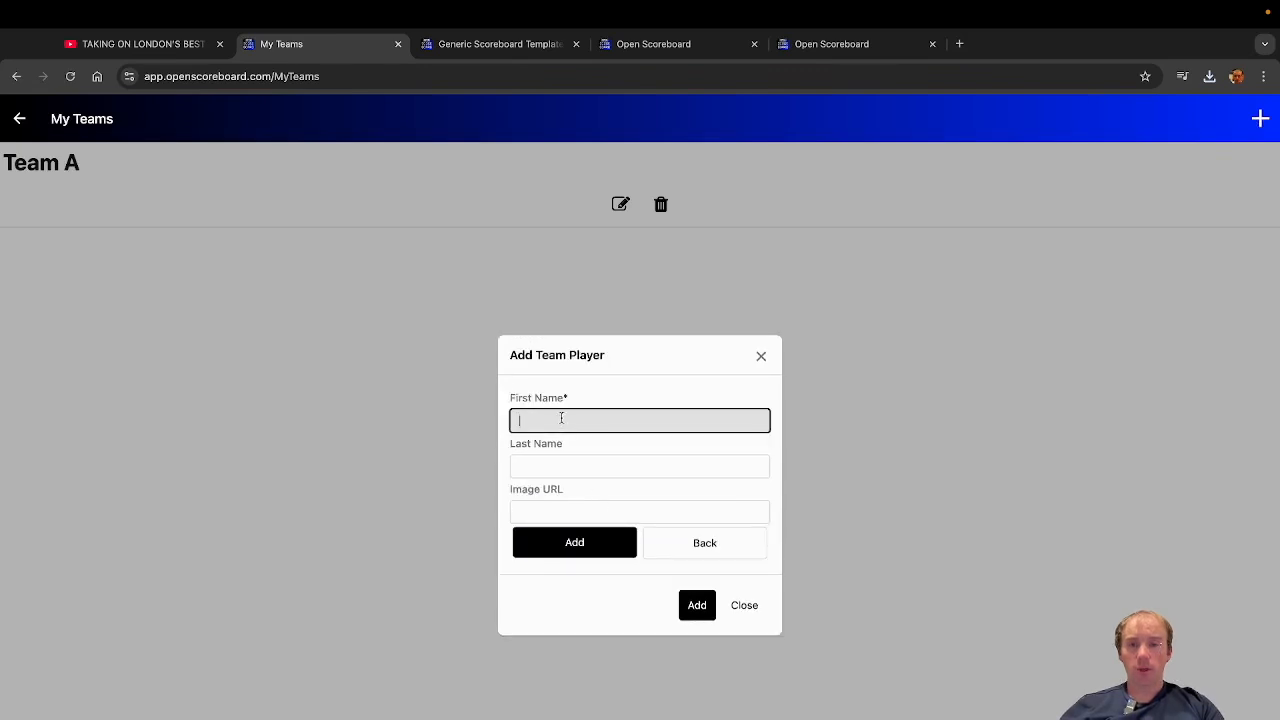
type("John")
left_click(577, 542)
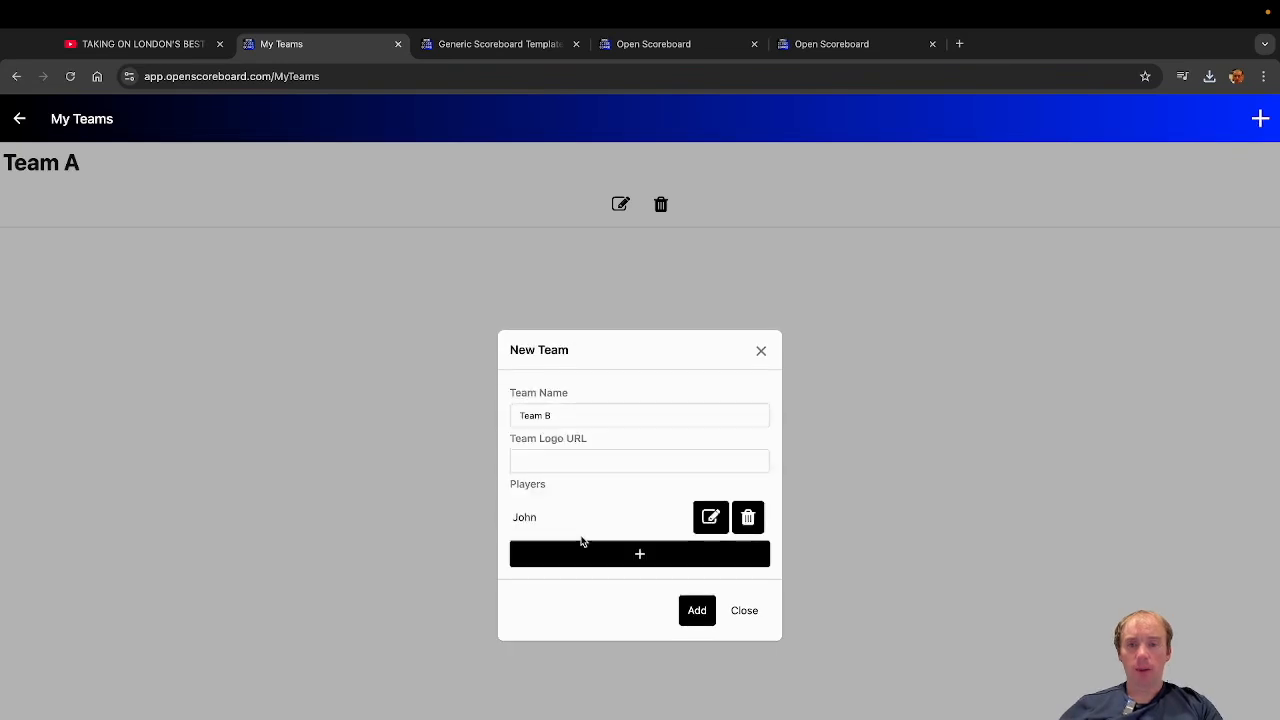
left_click(697, 612)
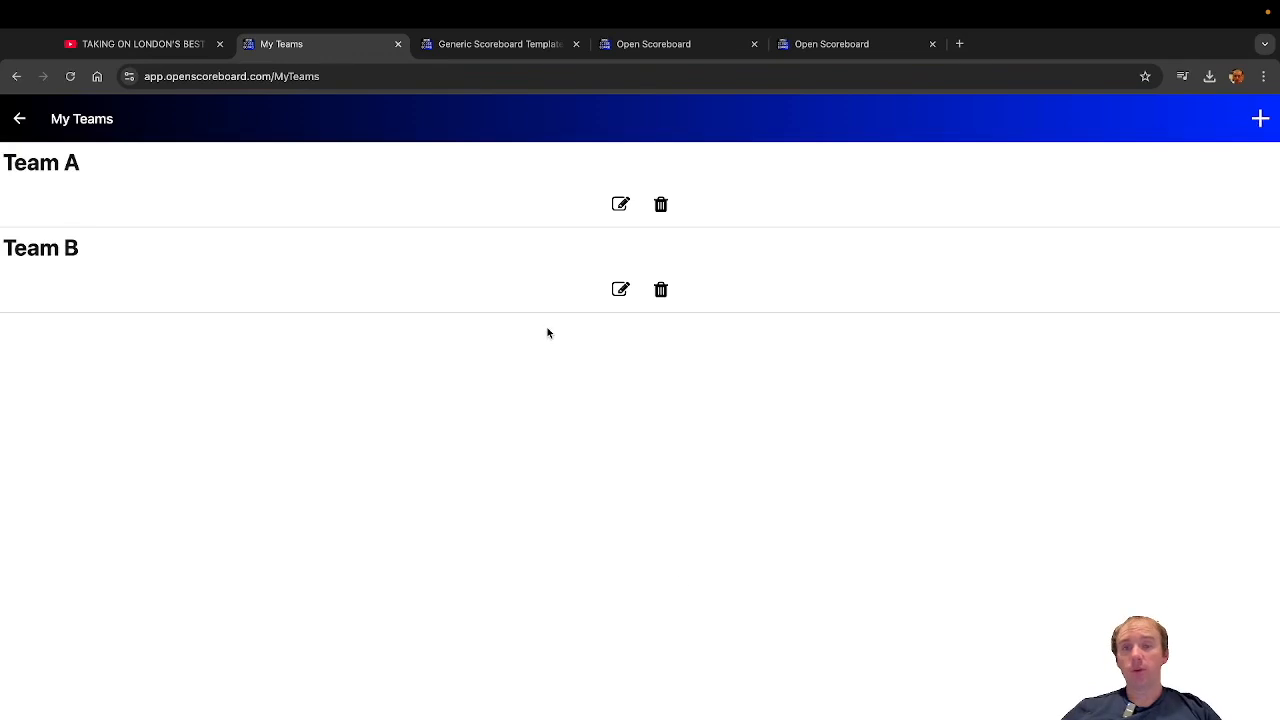
Step: Reopen Team A to examine its Team Logo URL field and player list, leaving the logo blank, and save the team
left_click(619, 206)
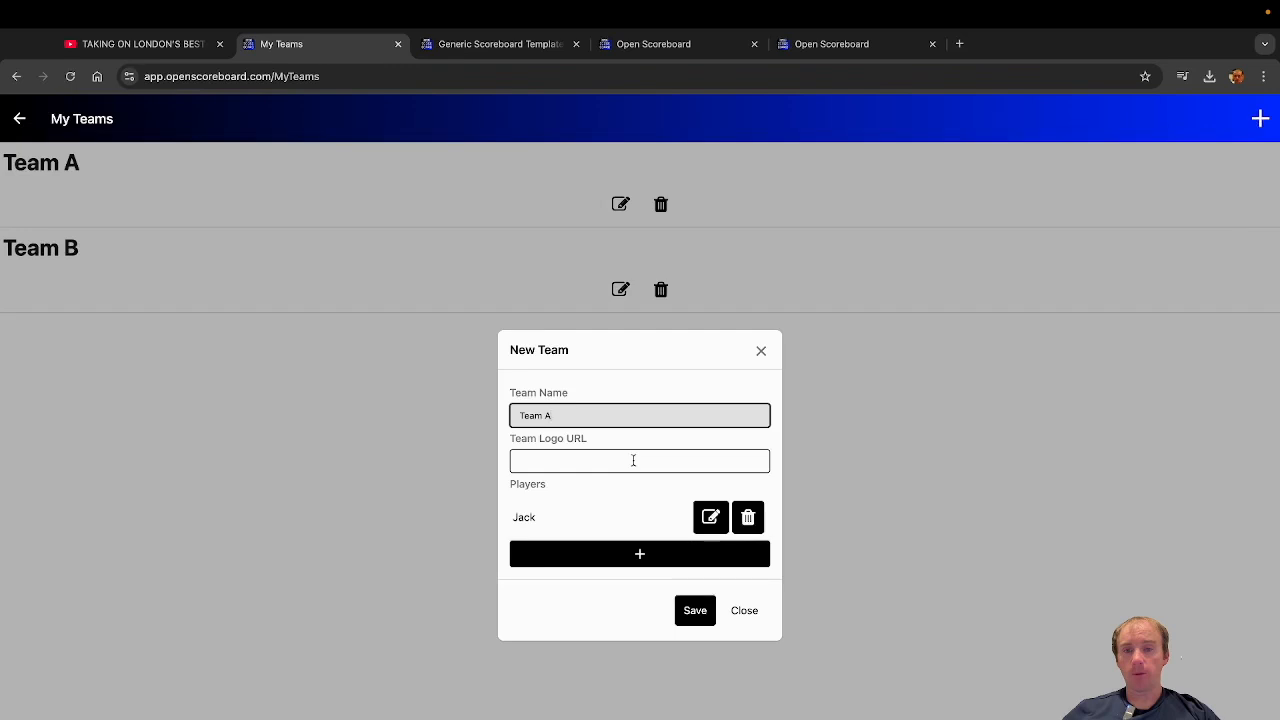
left_click(620, 460)
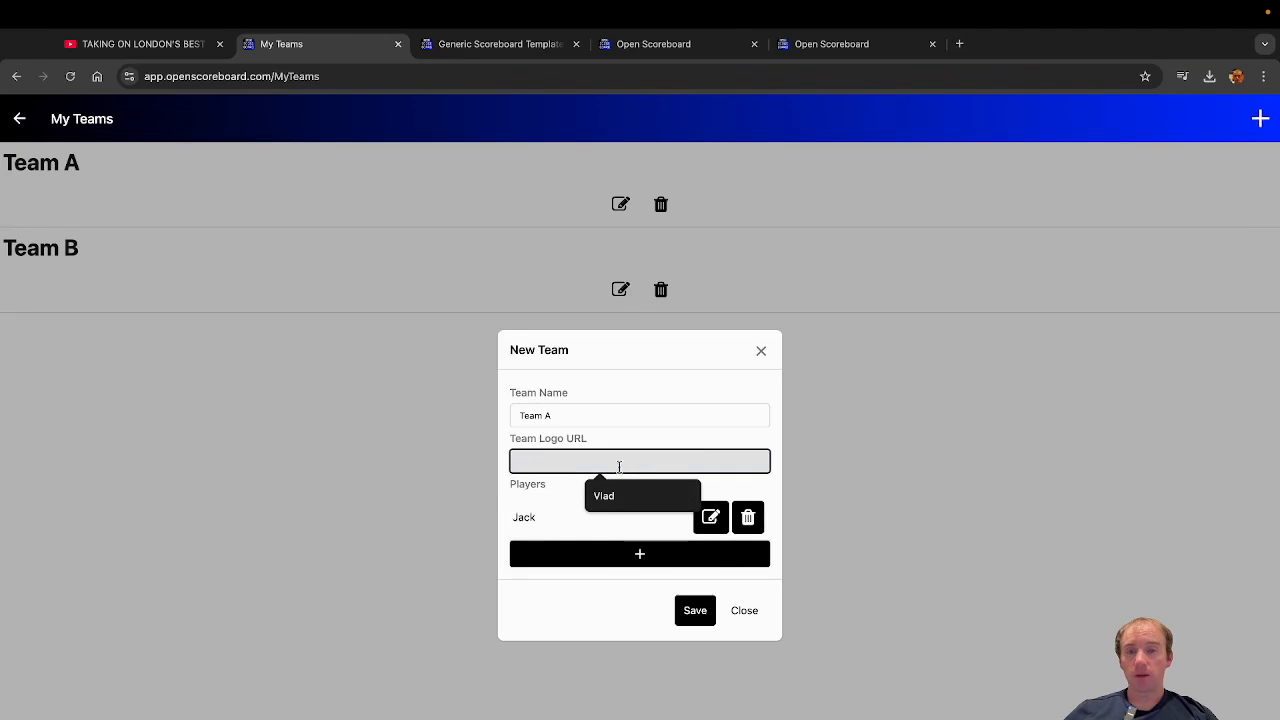
left_click(695, 611)
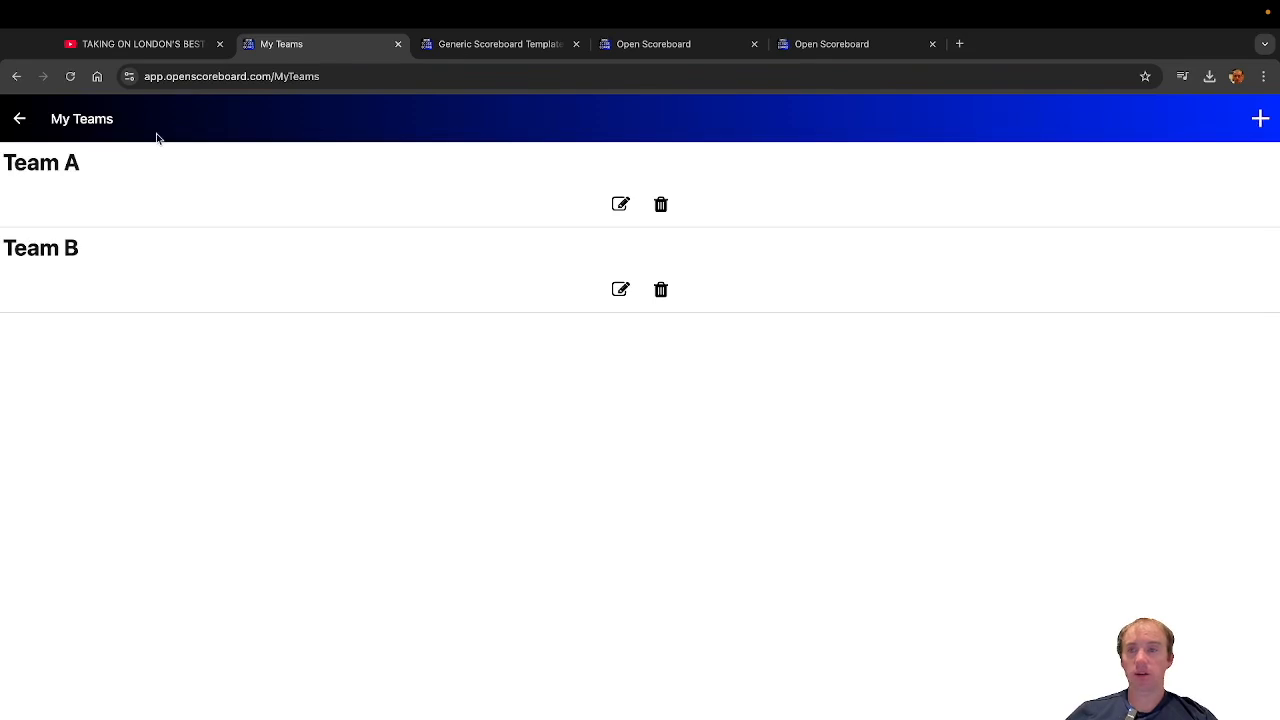
Step: Create a new team match between Team A and Team B with Table Tennis as the sport
left_click(18, 120)
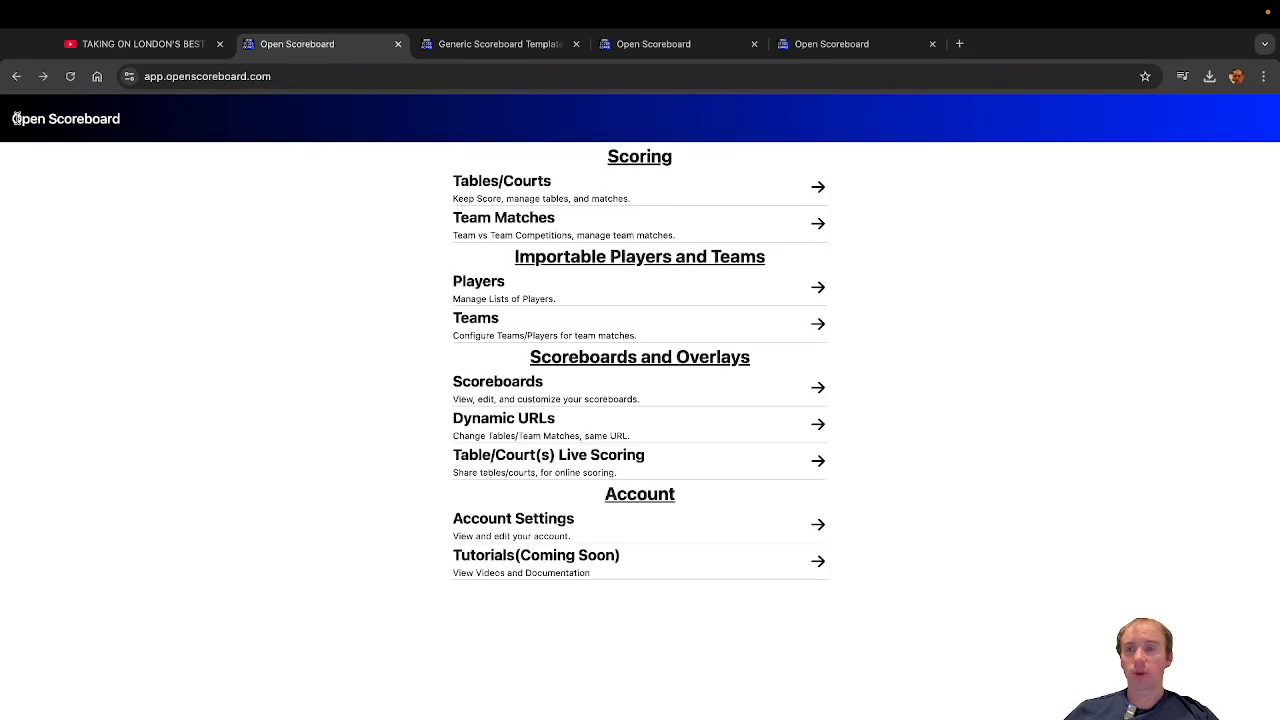
left_click(608, 230)
left_click(637, 189)
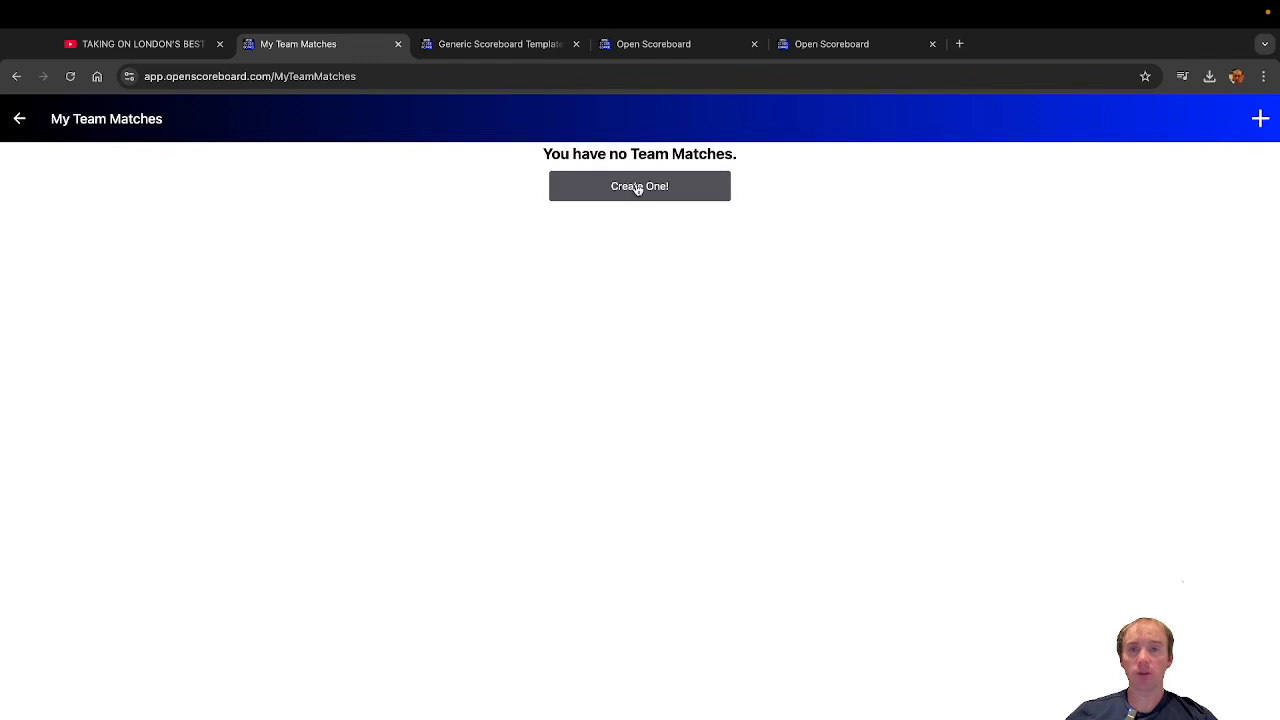
left_click(643, 425)
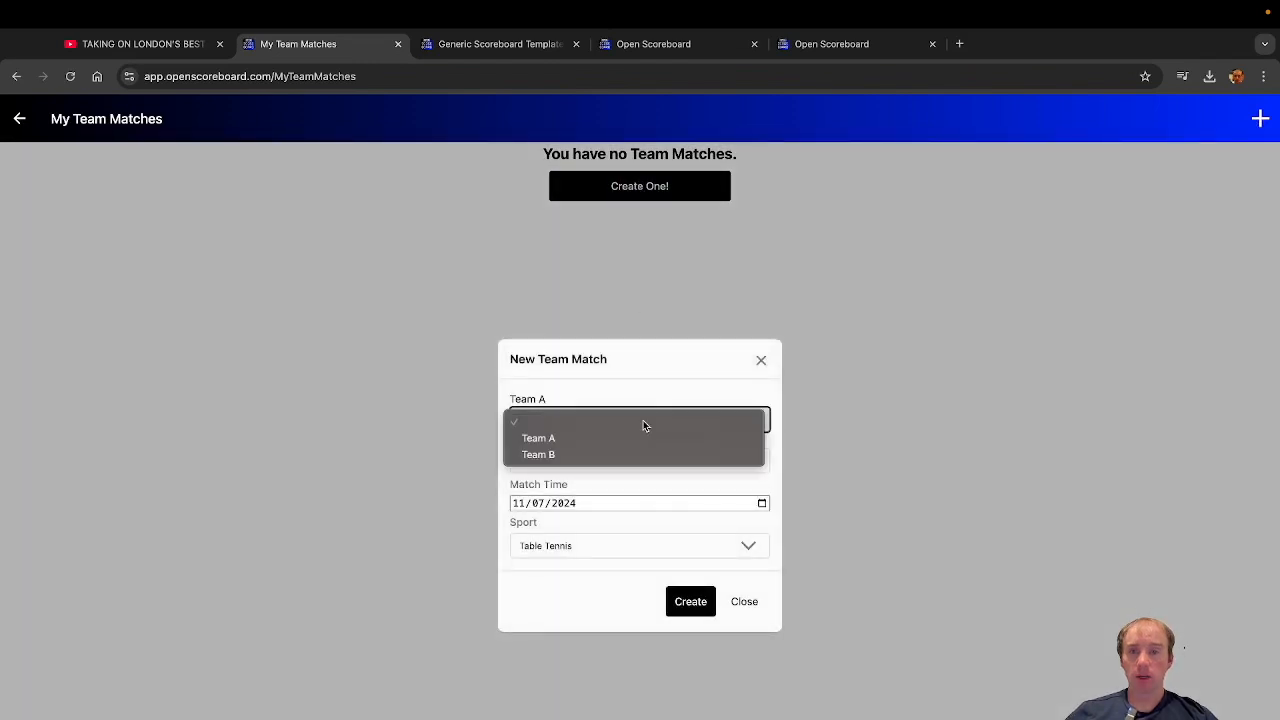
left_click(633, 437)
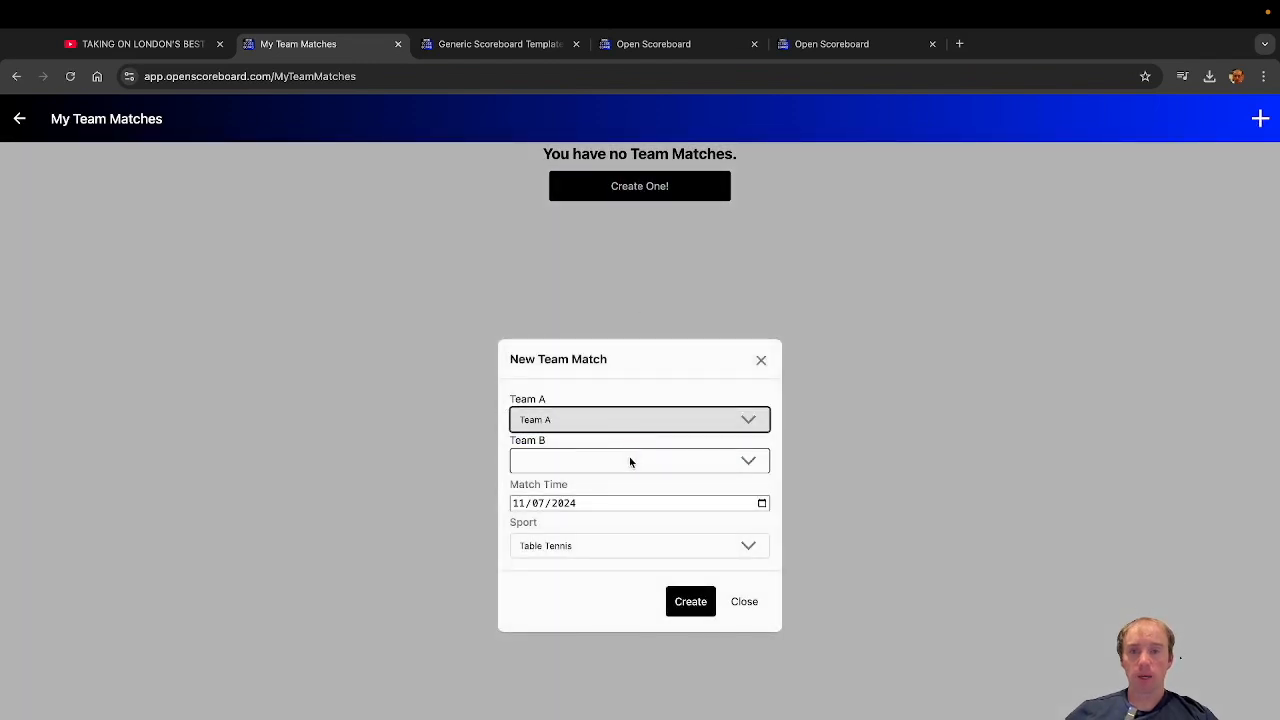
left_click(629, 459)
left_click(614, 496)
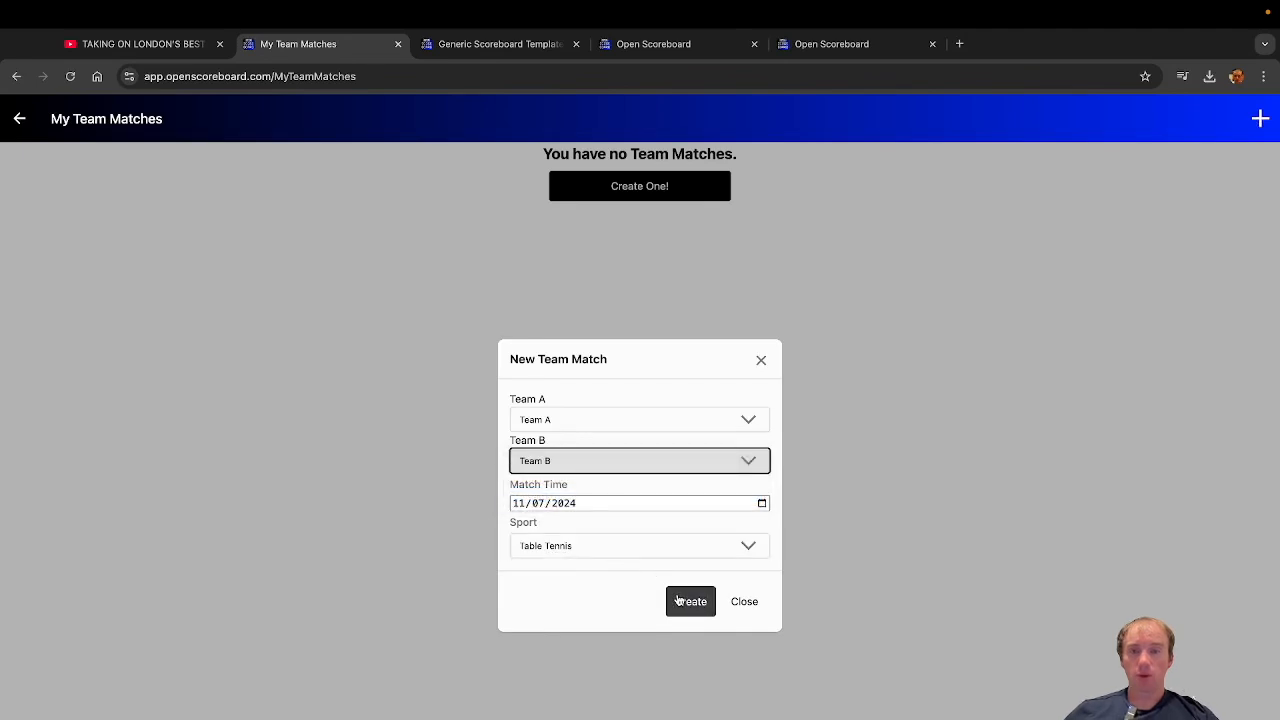
left_click(620, 544)
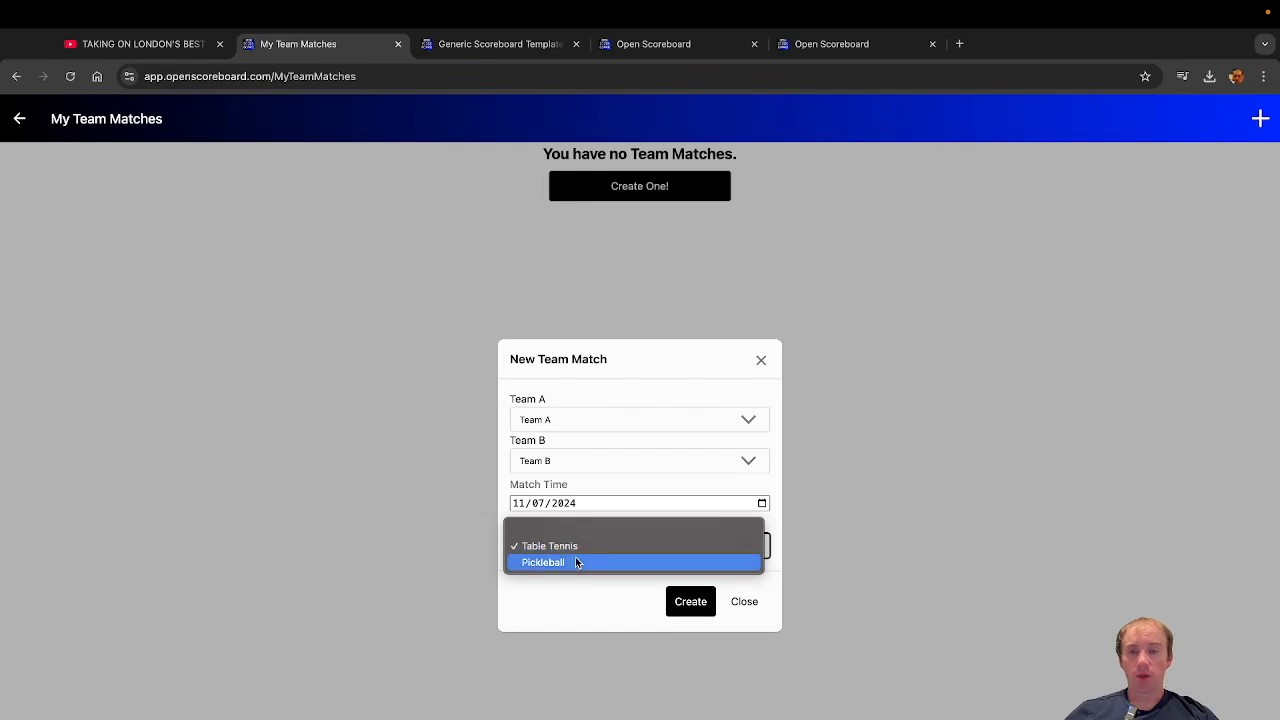
left_click(584, 543)
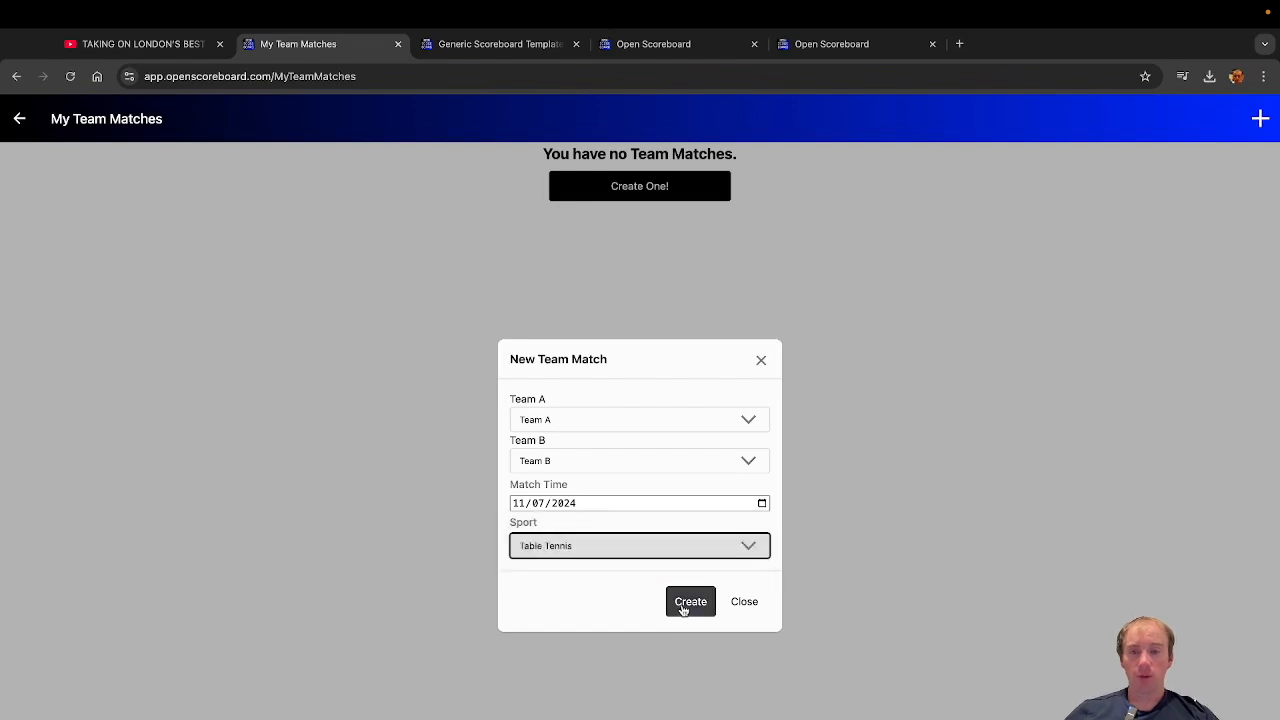
left_click(684, 605)
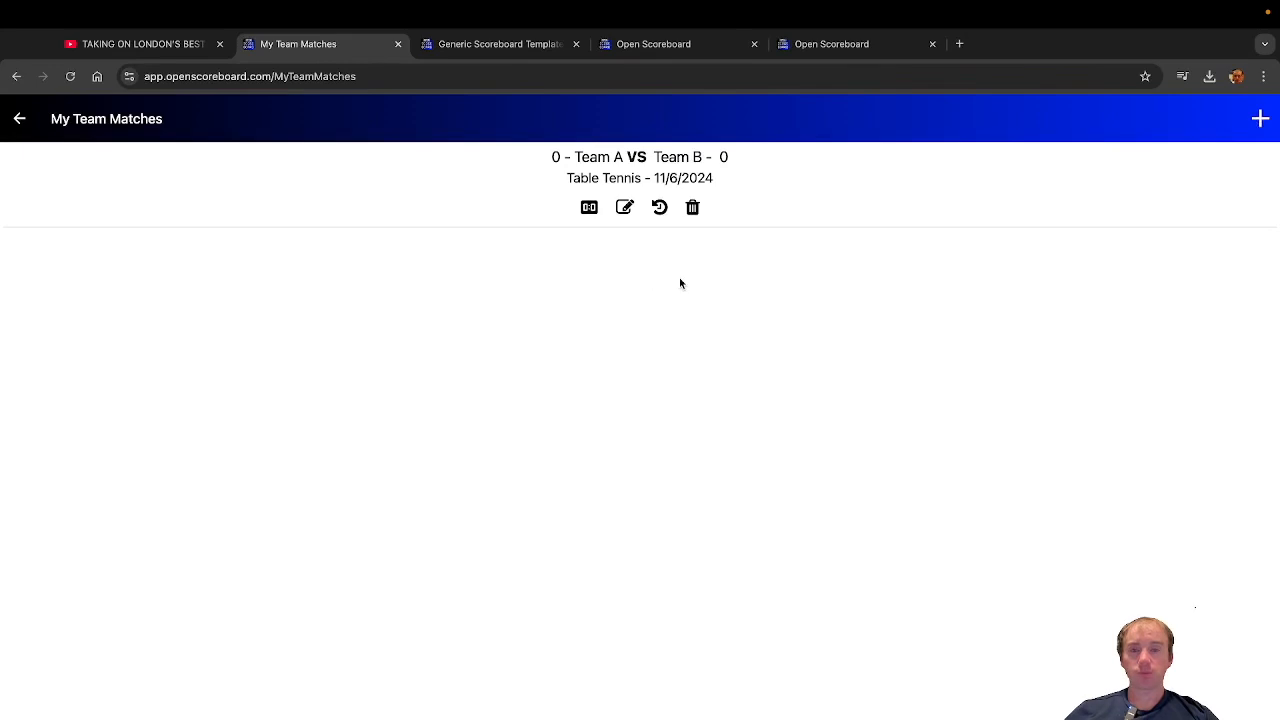
Step: Examine the tables available for scoring the Team A vs Team B match, then return to the home page
left_click(589, 209)
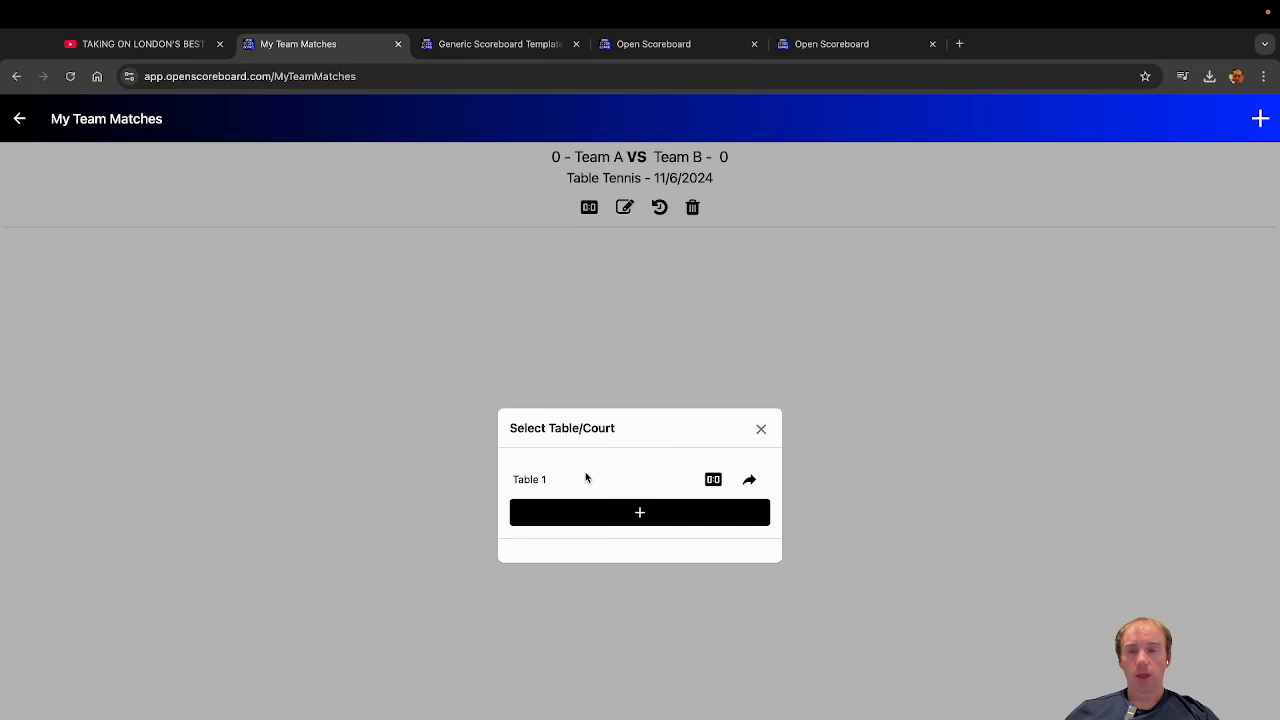
left_click(763, 430)
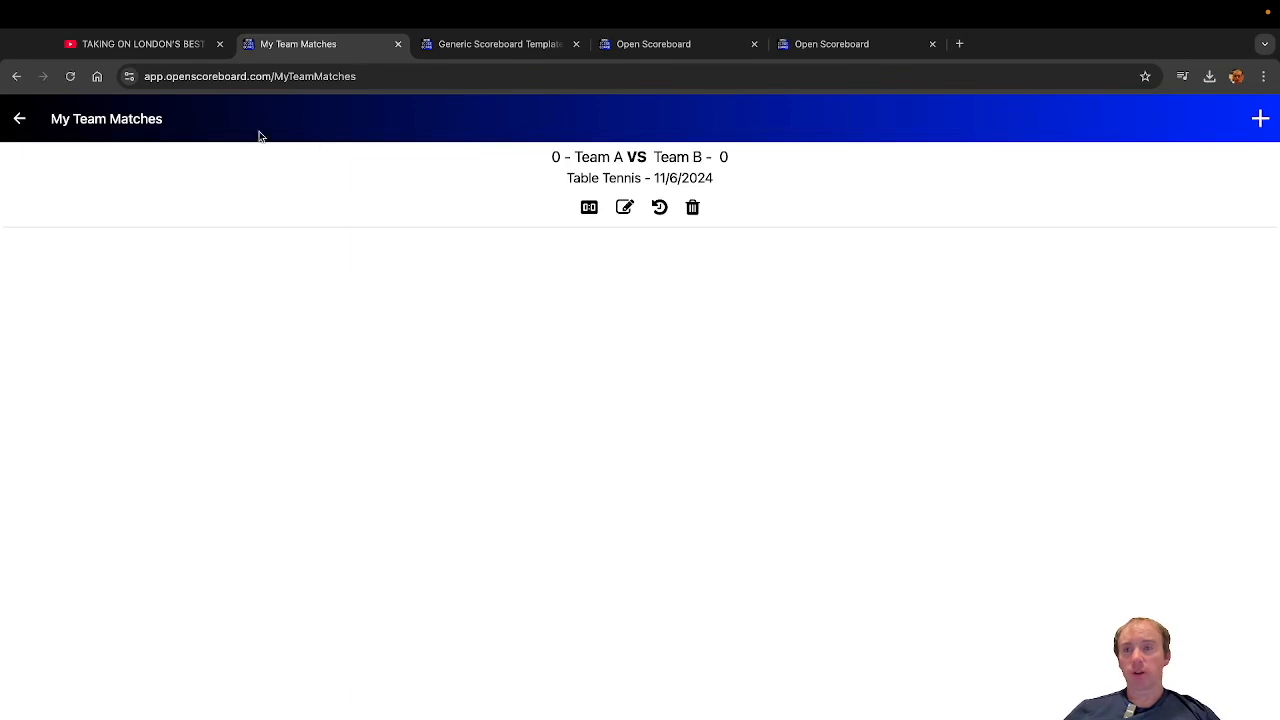
left_click(19, 121)
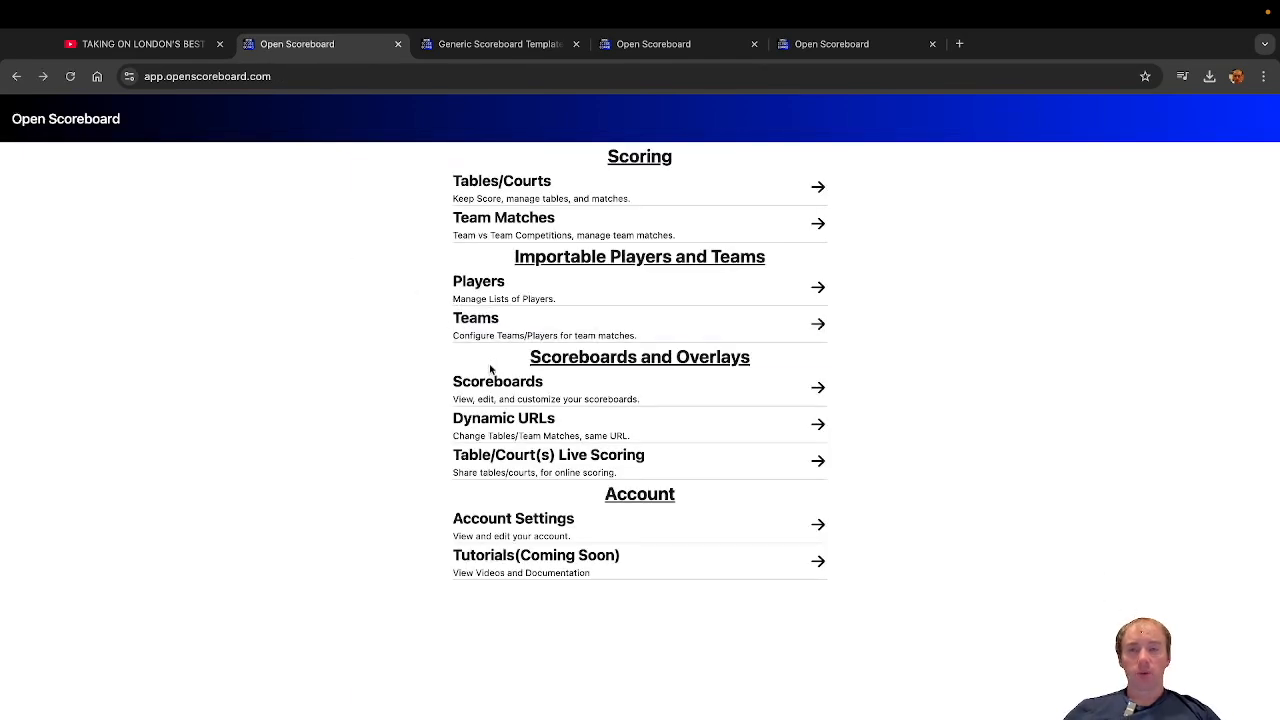
Step: Start a new dynamic URL and name it Team Scoreboard
left_click(514, 430)
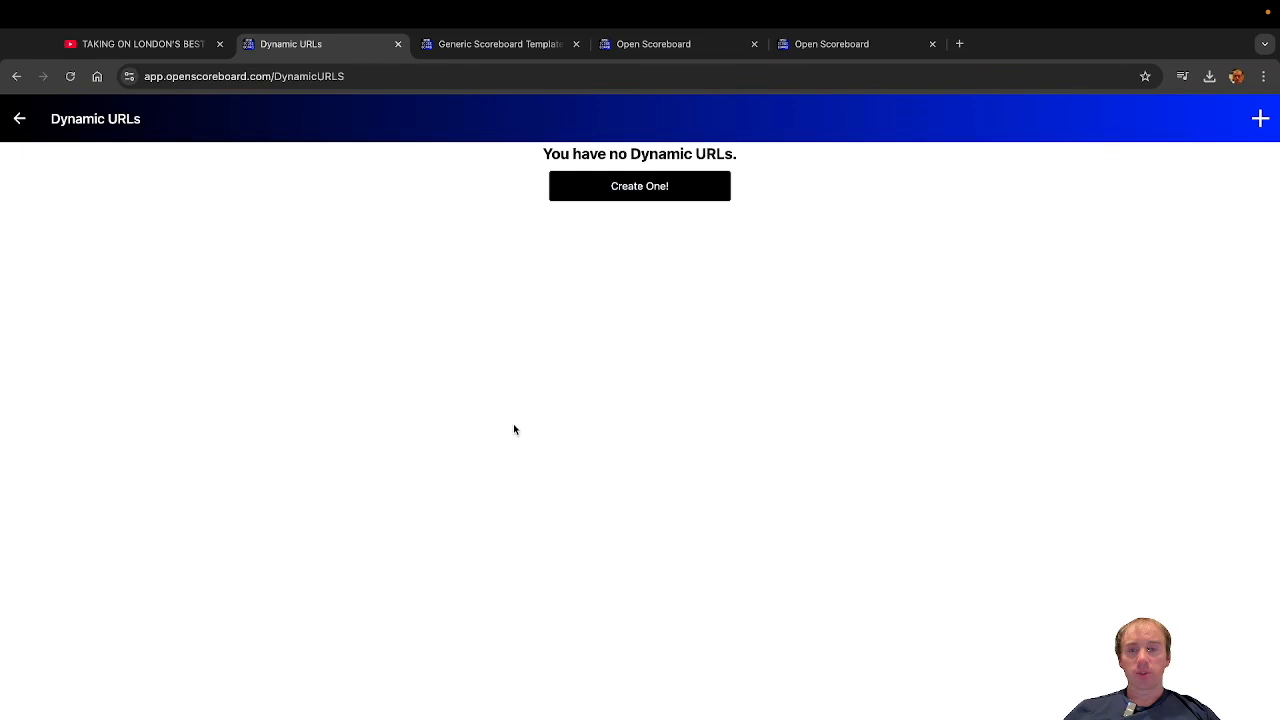
left_click(639, 188)
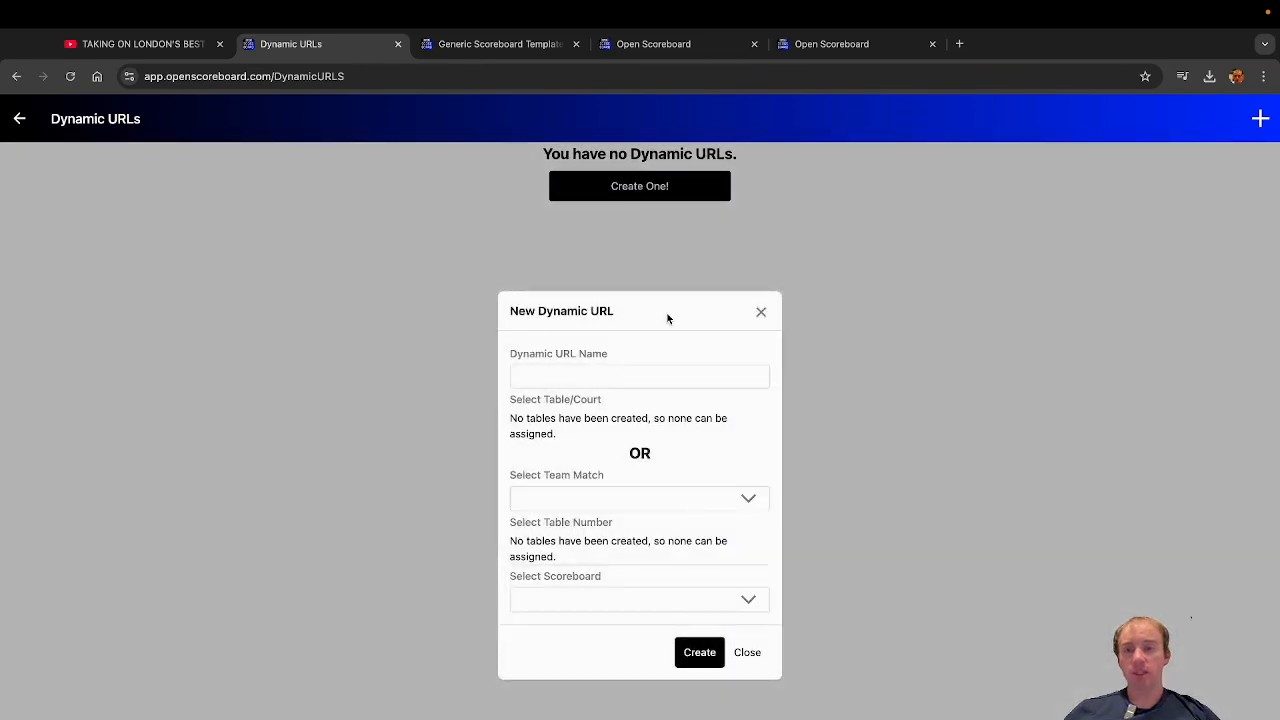
left_click(603, 378)
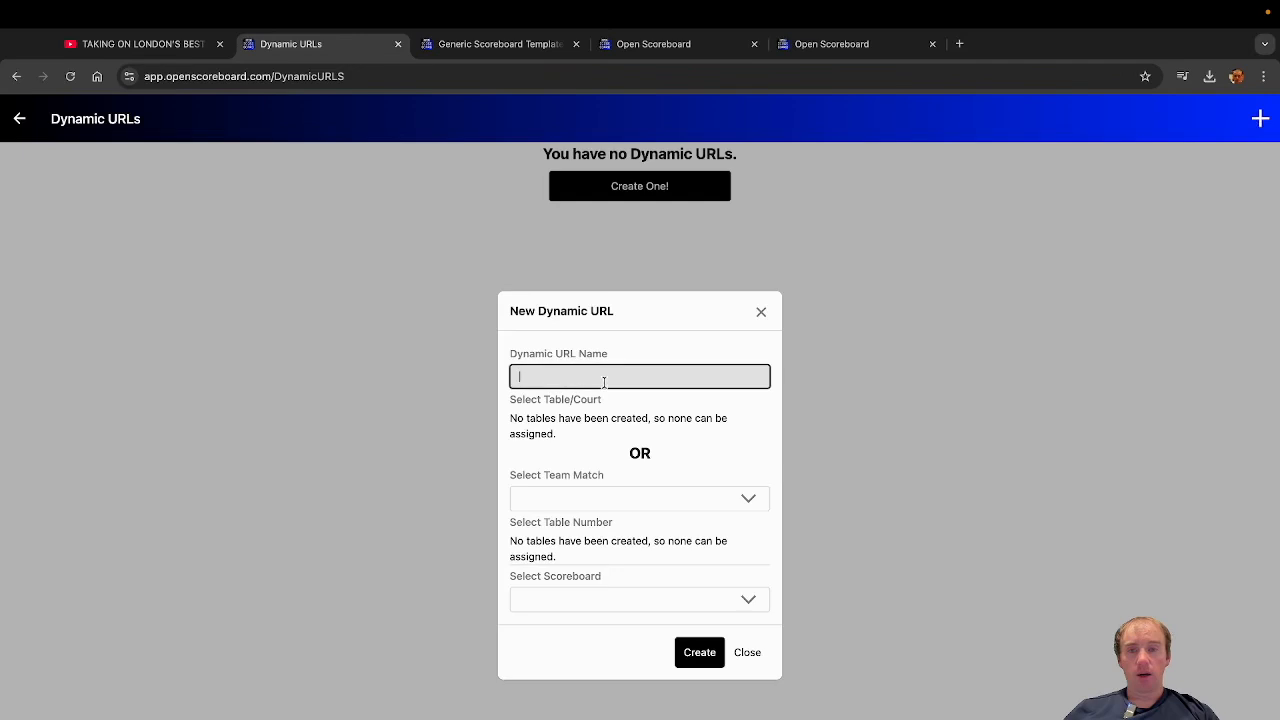
type("Team Scoreboard")
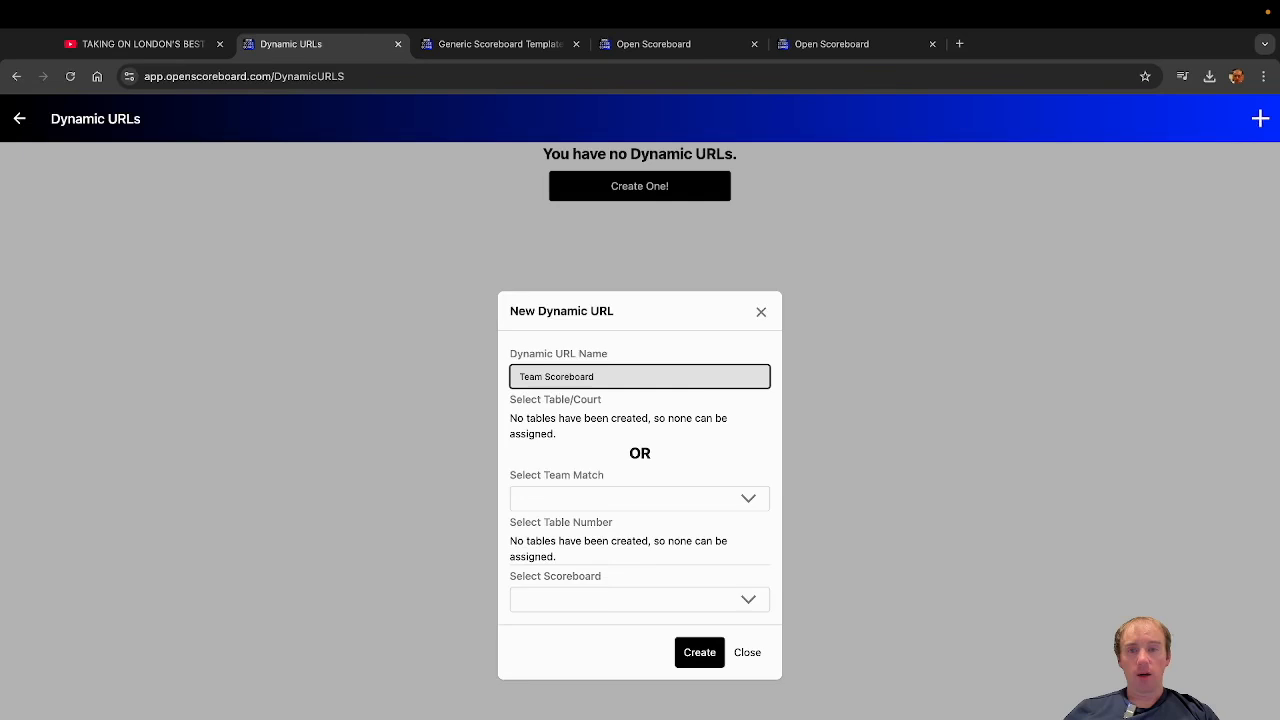
Step: Assign the Team A vs Team B match, Table 1 and the Team Scoreboard to the dynamic URL and create it
left_click(637, 500)
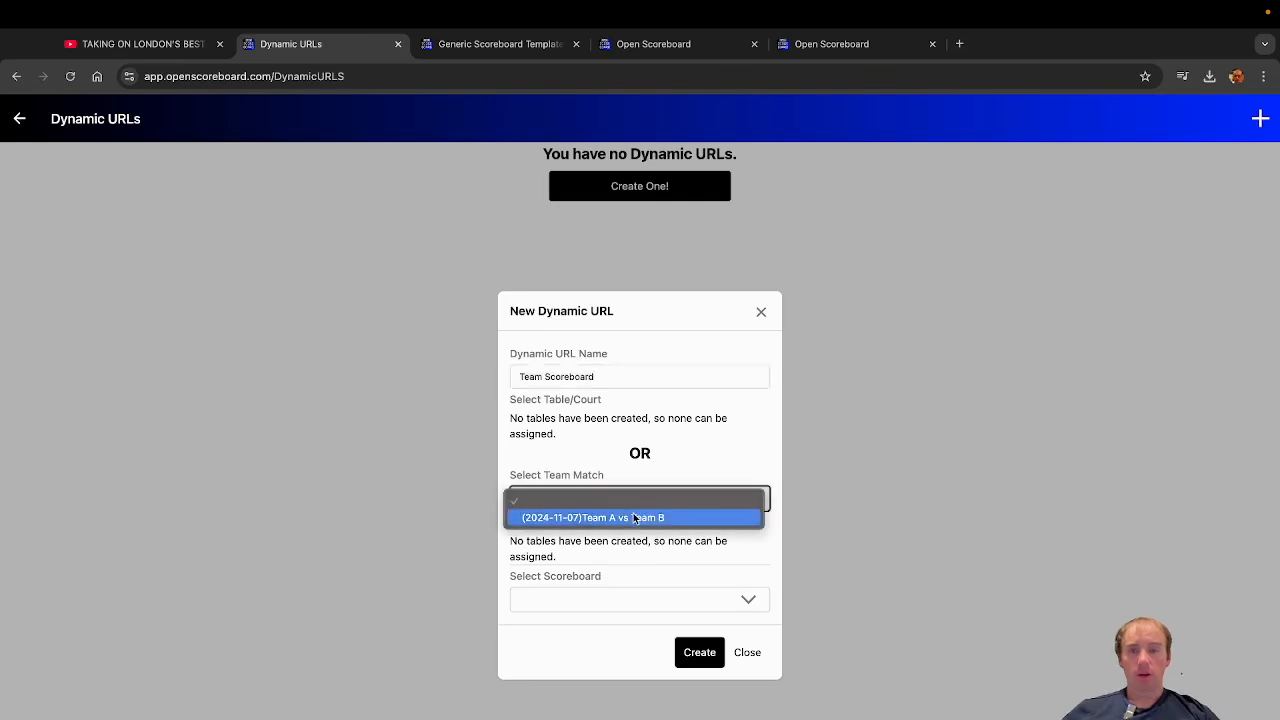
left_click(634, 518)
left_click(630, 549)
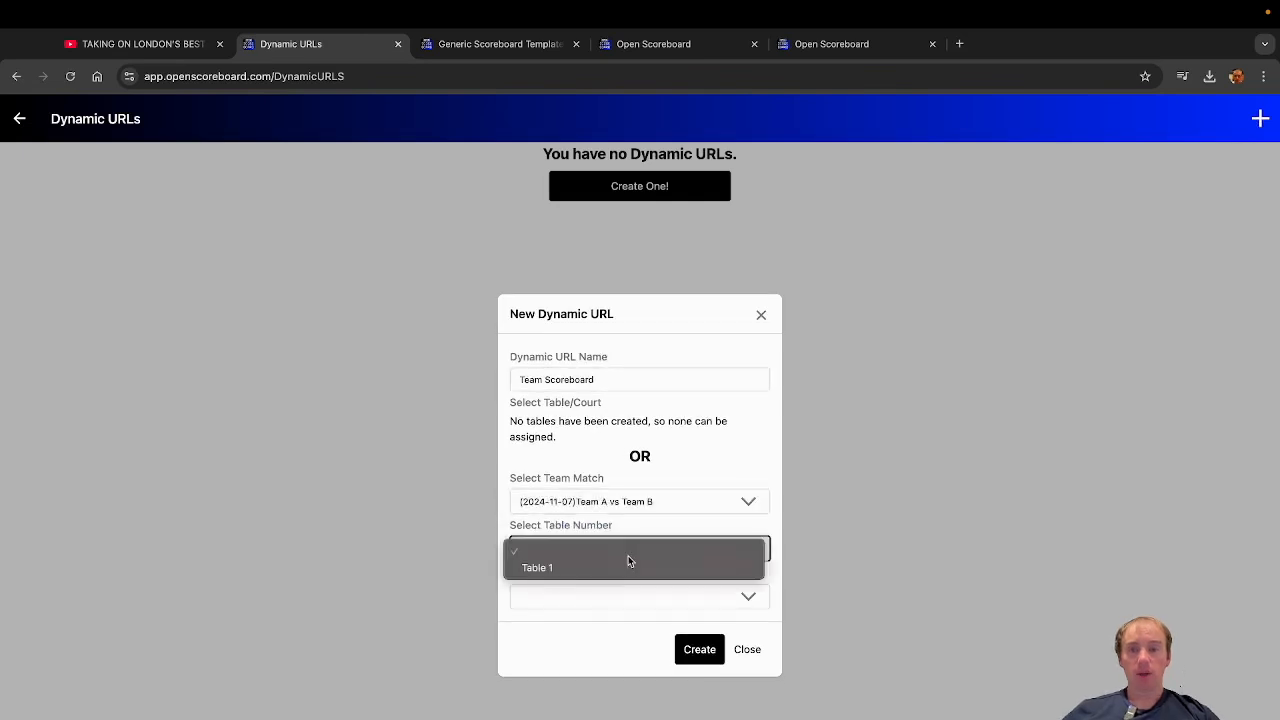
left_click(614, 567)
left_click(621, 601)
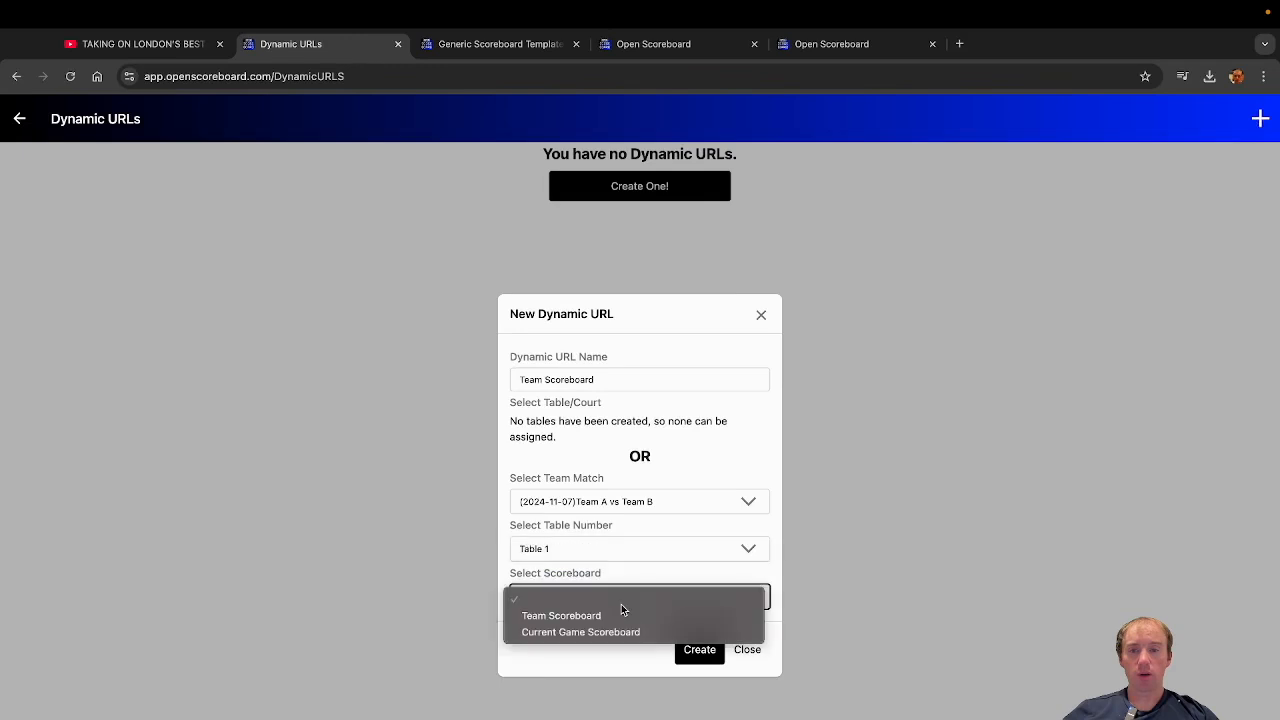
left_click(603, 616)
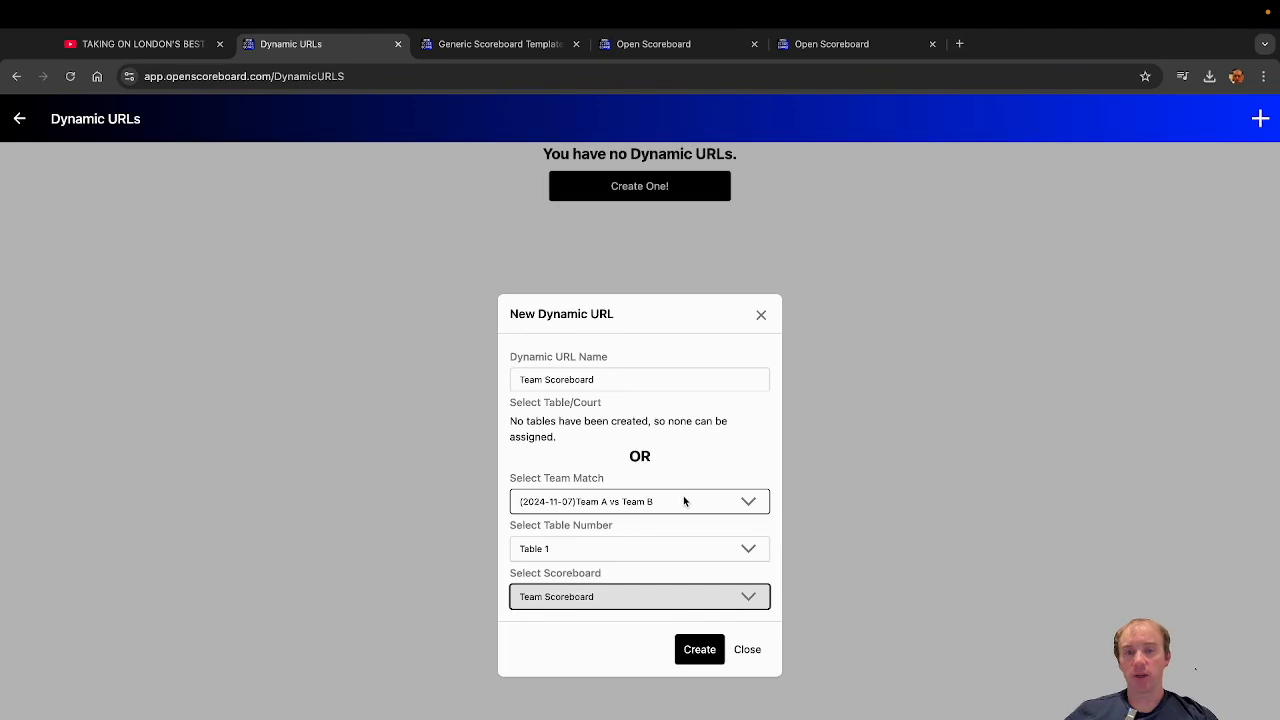
left_click(748, 501)
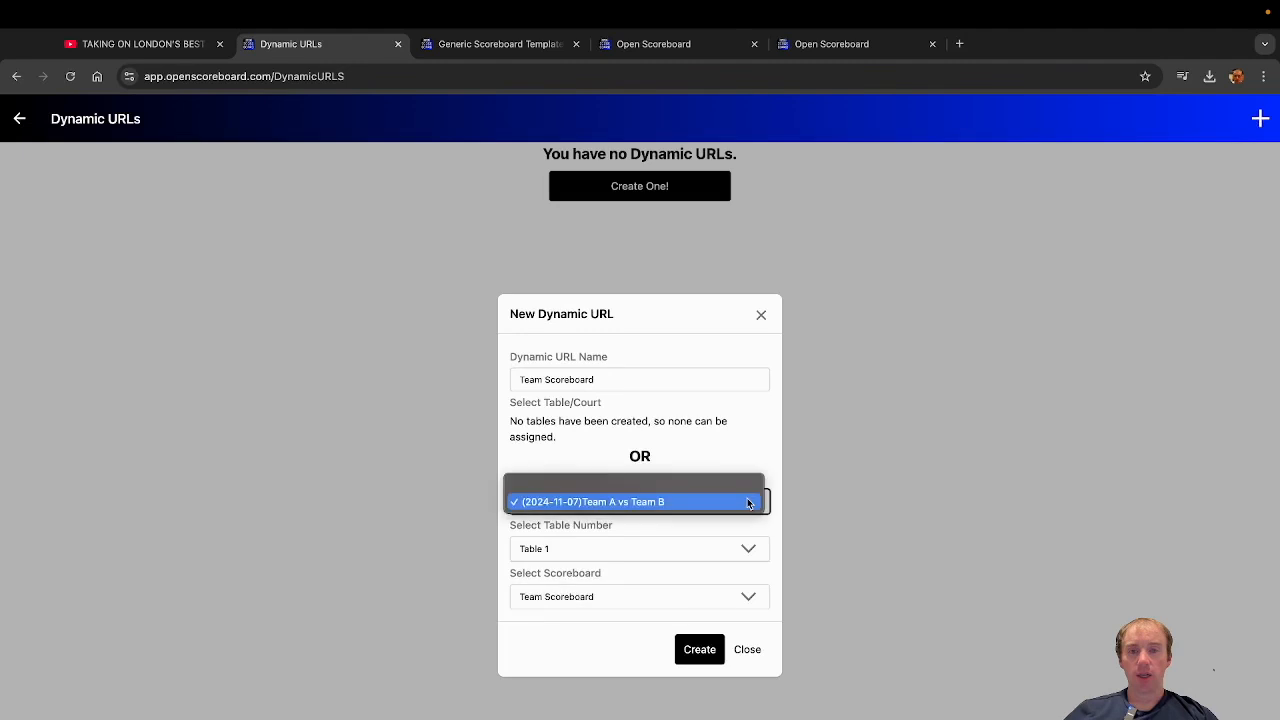
left_click(638, 502)
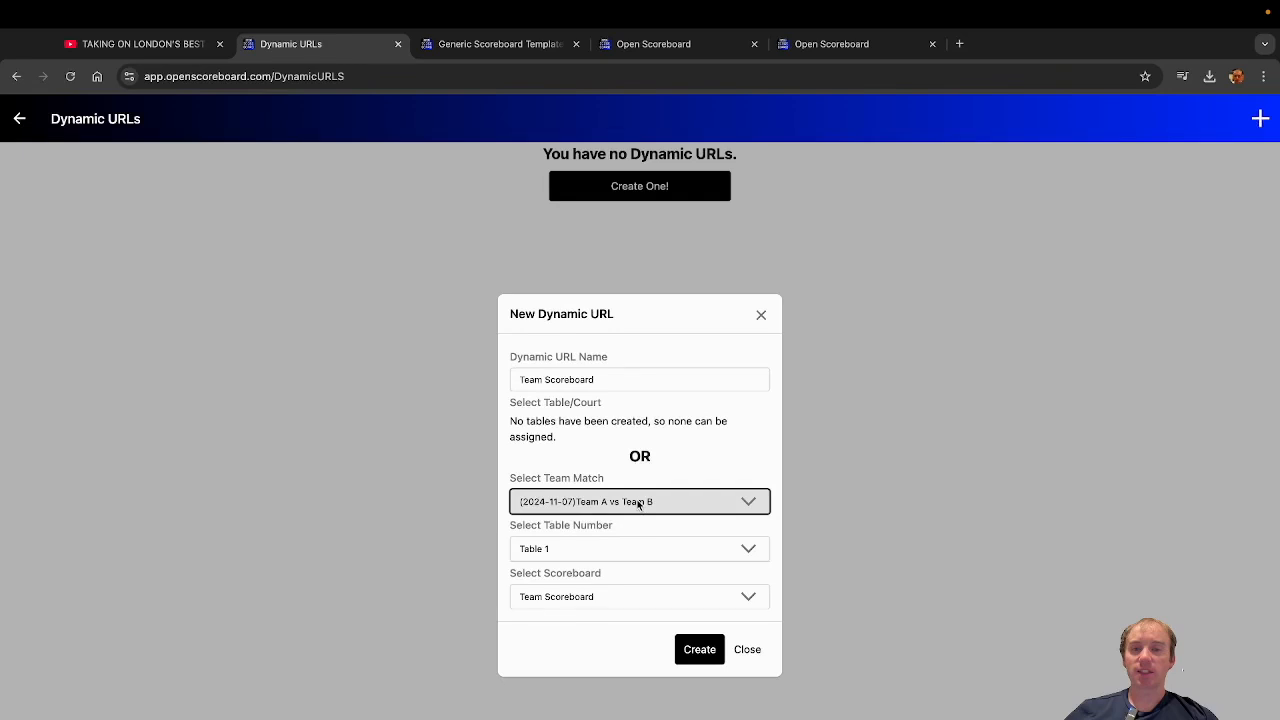
left_click(698, 651)
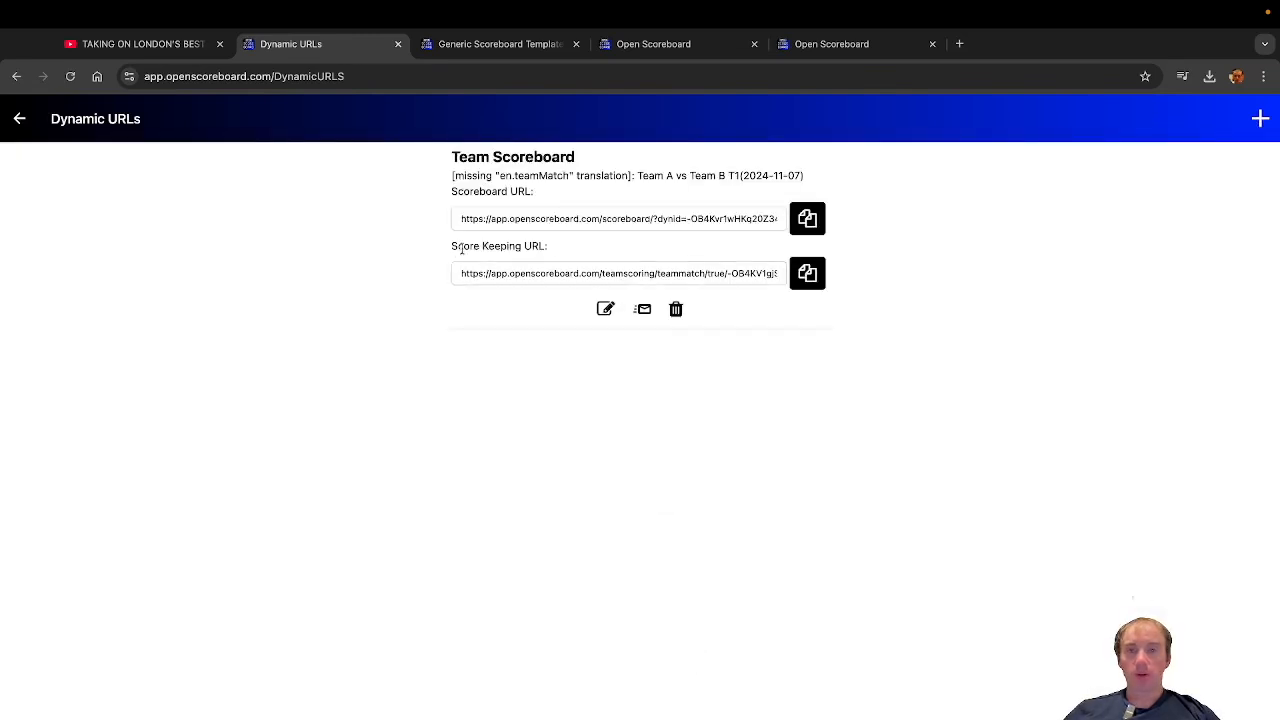
Step: Create a second dynamic URL named Current Game Scoreboard for the Team A vs Team B match, Table 1, using the Current Game Scoreboard
left_click(1258, 121)
left_click(576, 375)
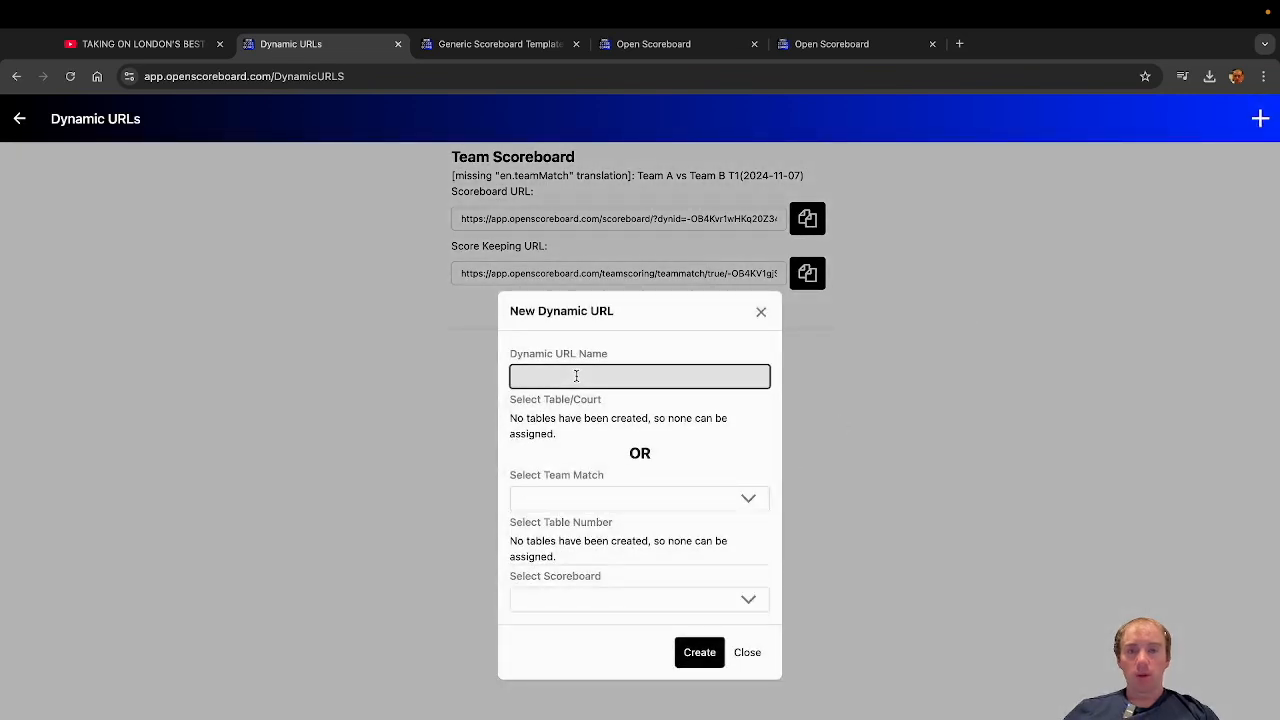
type("Current Game Scoreboard")
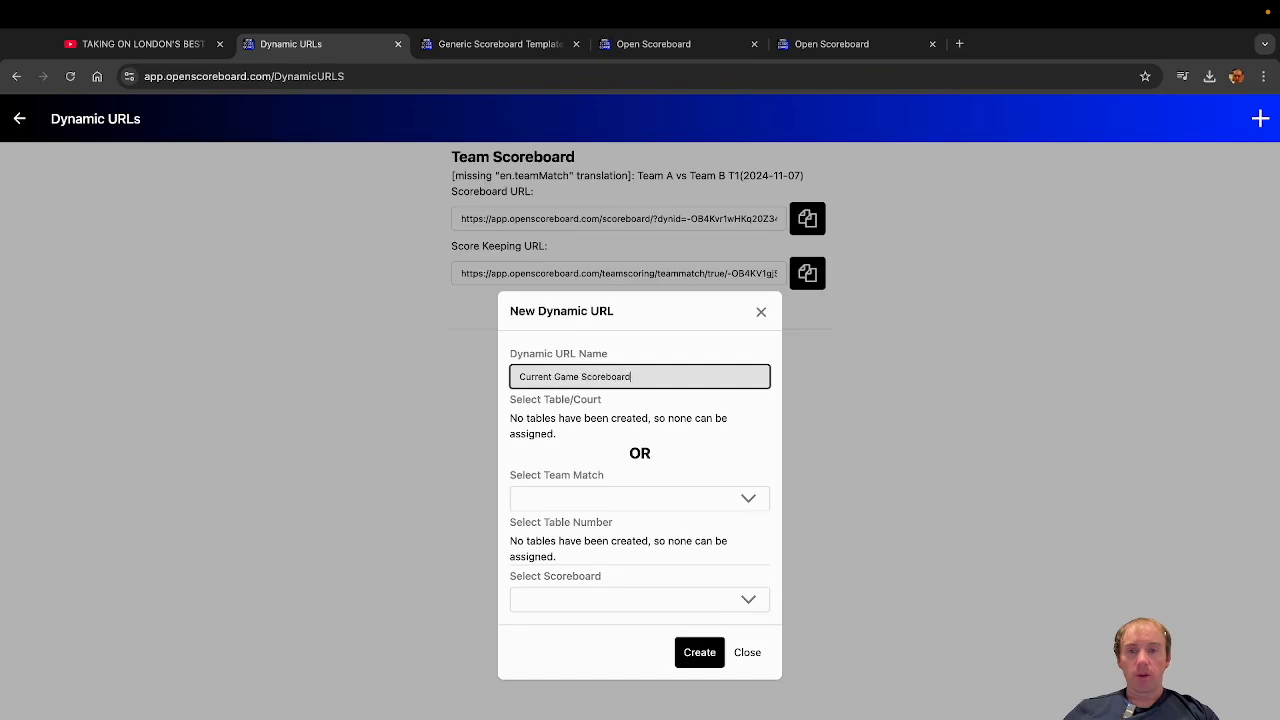
left_click(617, 496)
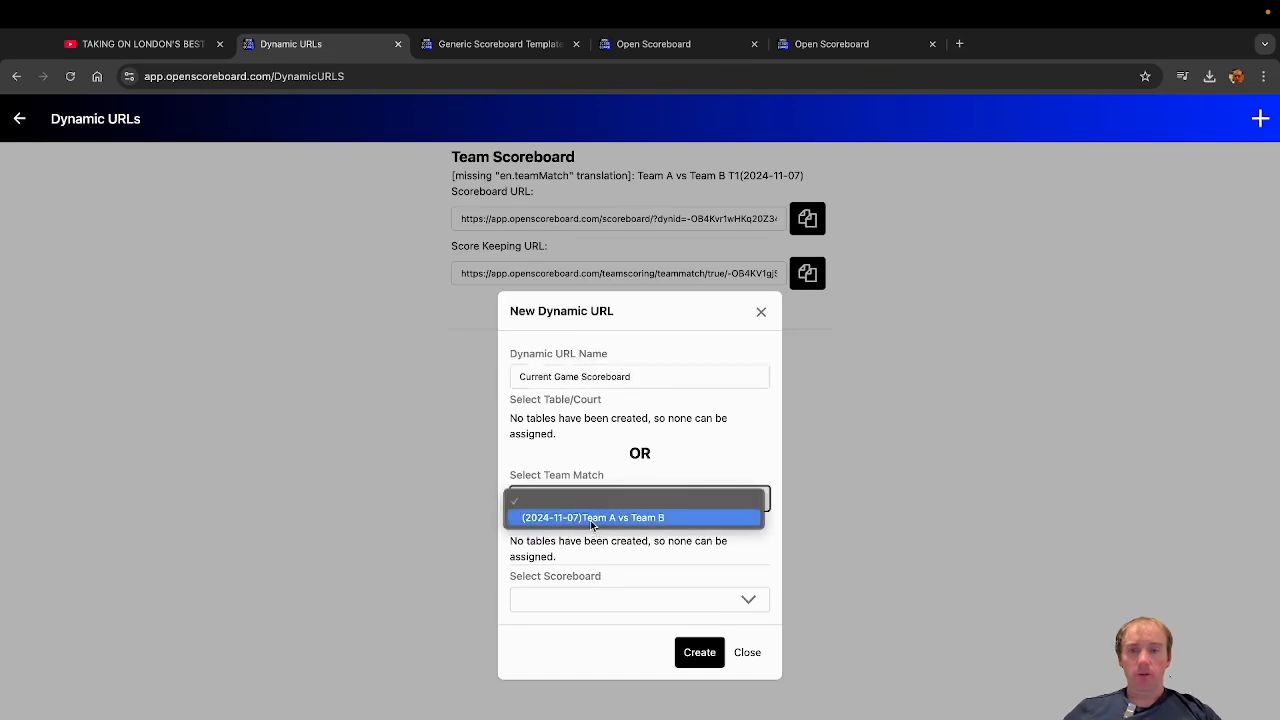
left_click(591, 517)
left_click(605, 547)
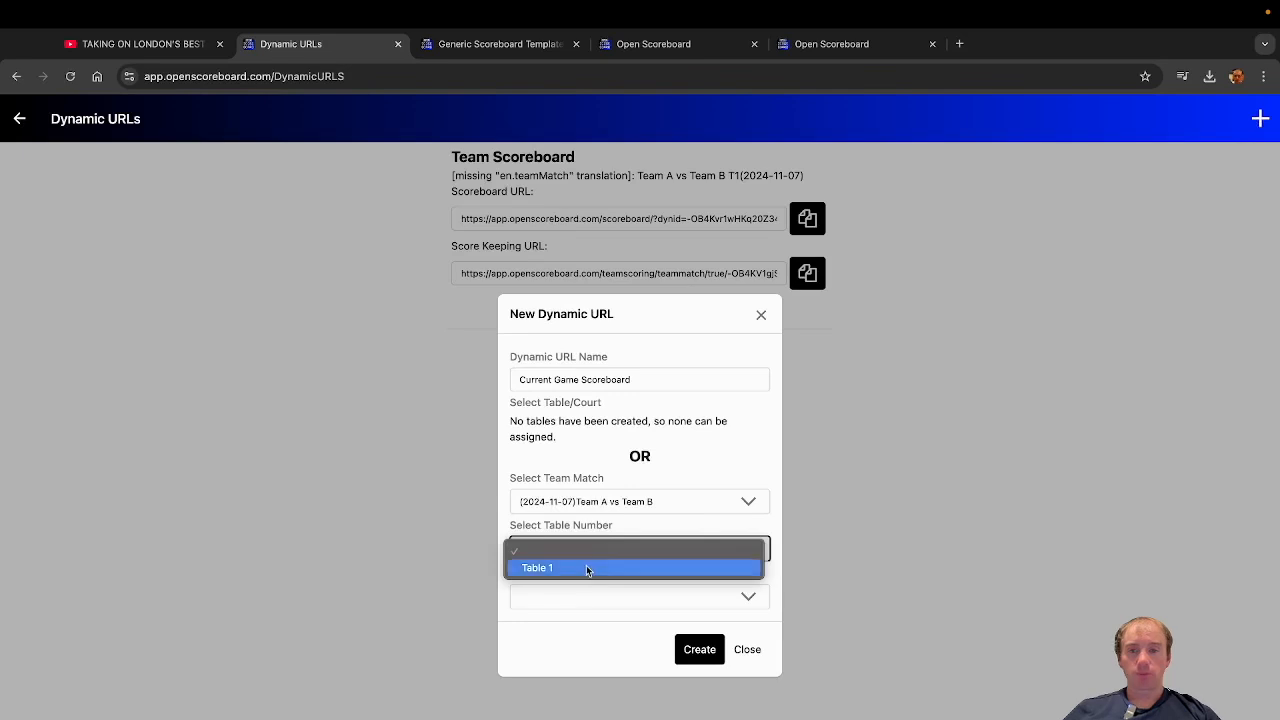
left_click(585, 566)
left_click(597, 600)
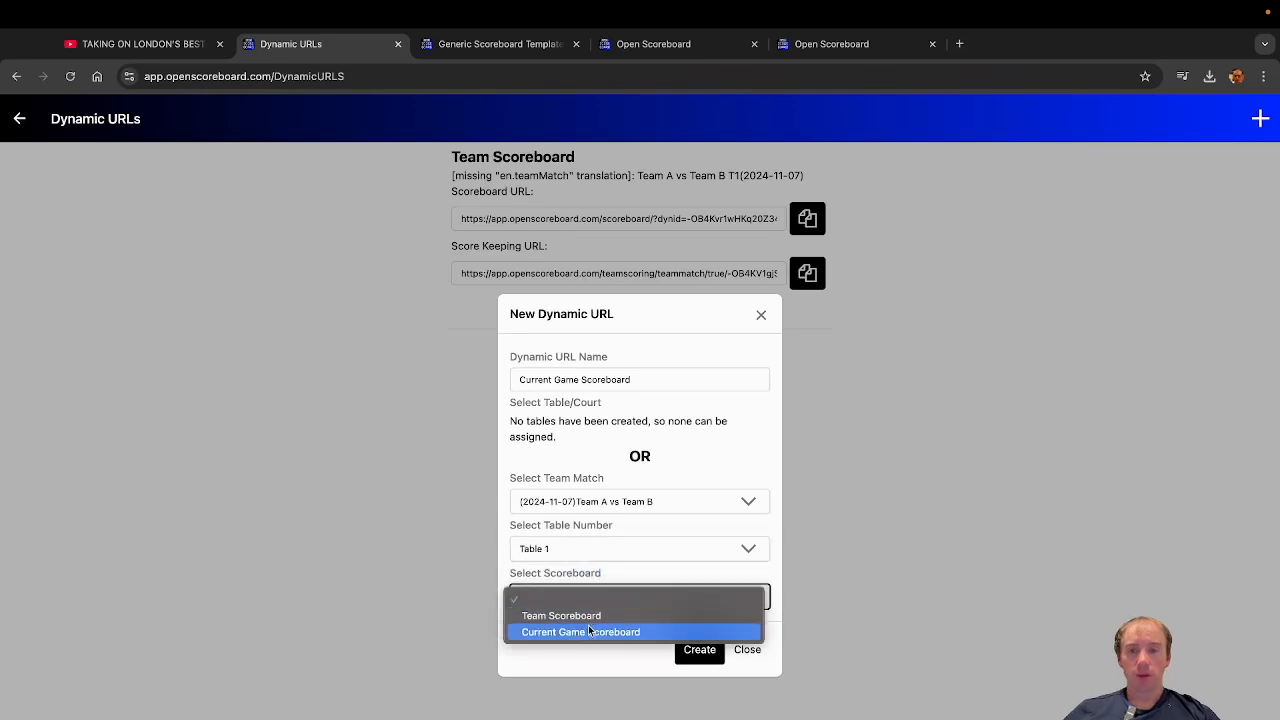
left_click(589, 630)
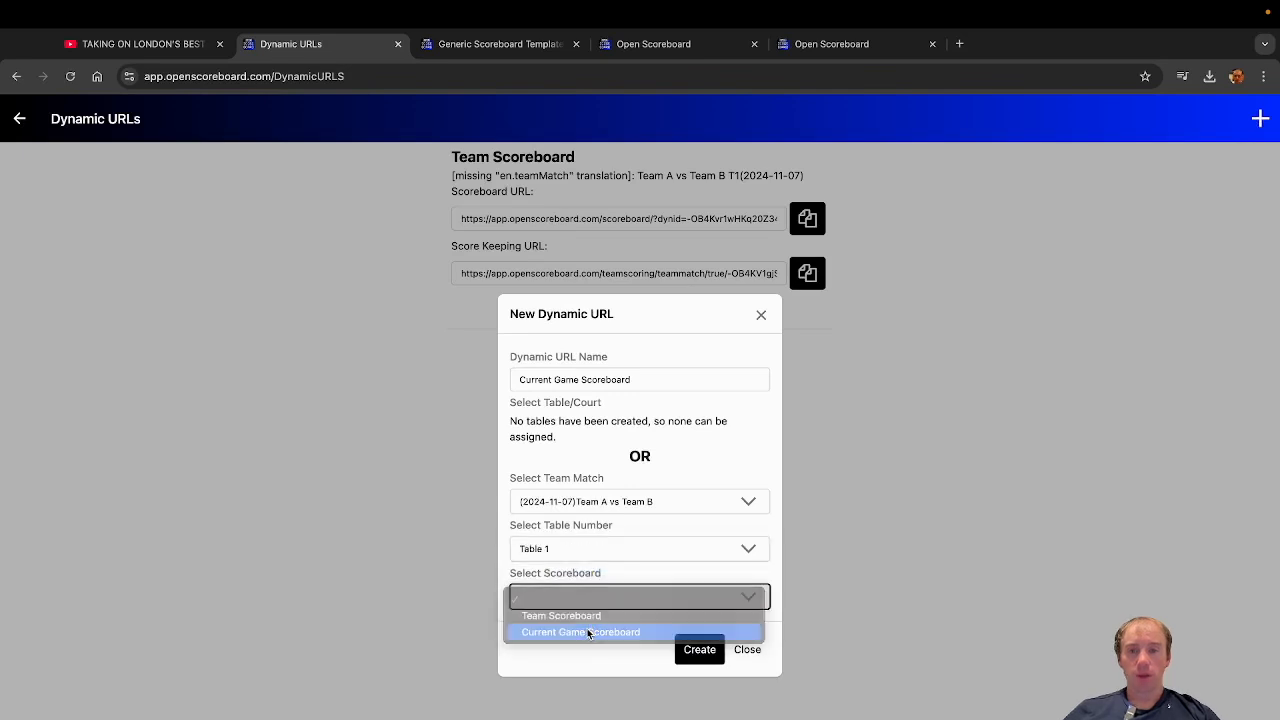
left_click(694, 654)
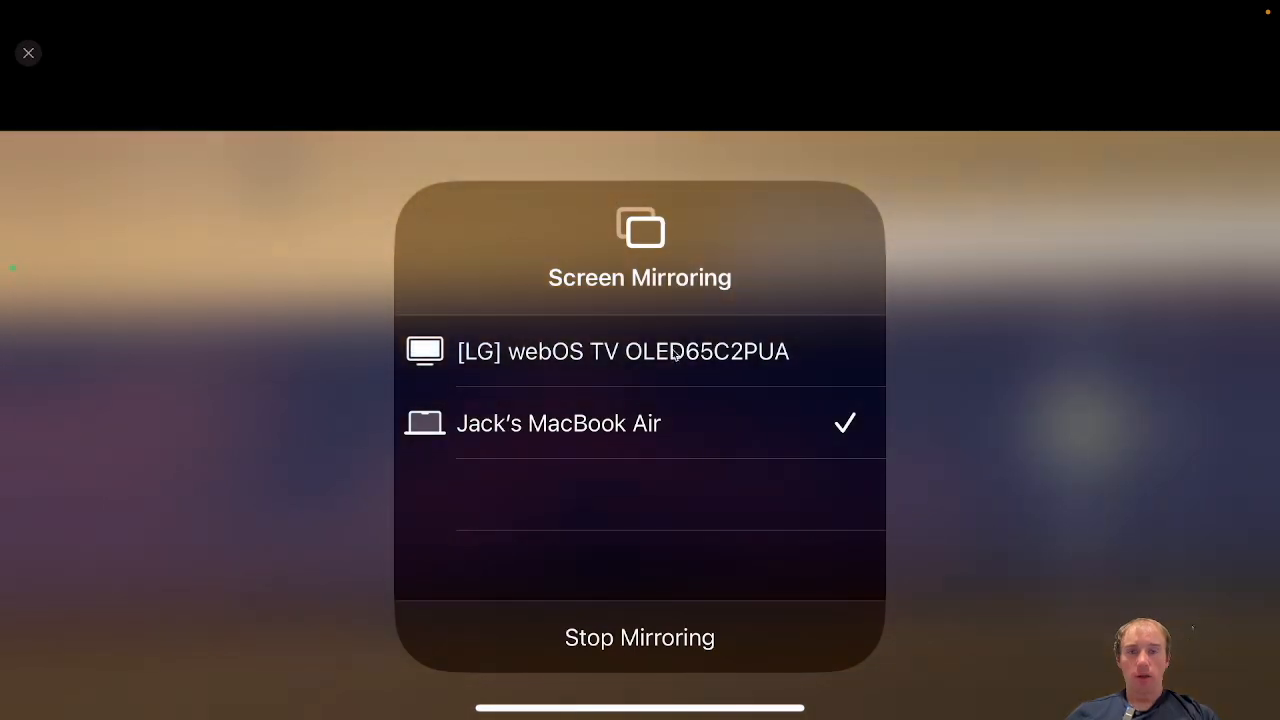
Step: Switch to the mirrored phone's live video app, begin a new Web source and clear its prefilled URL
left_click(356, 324)
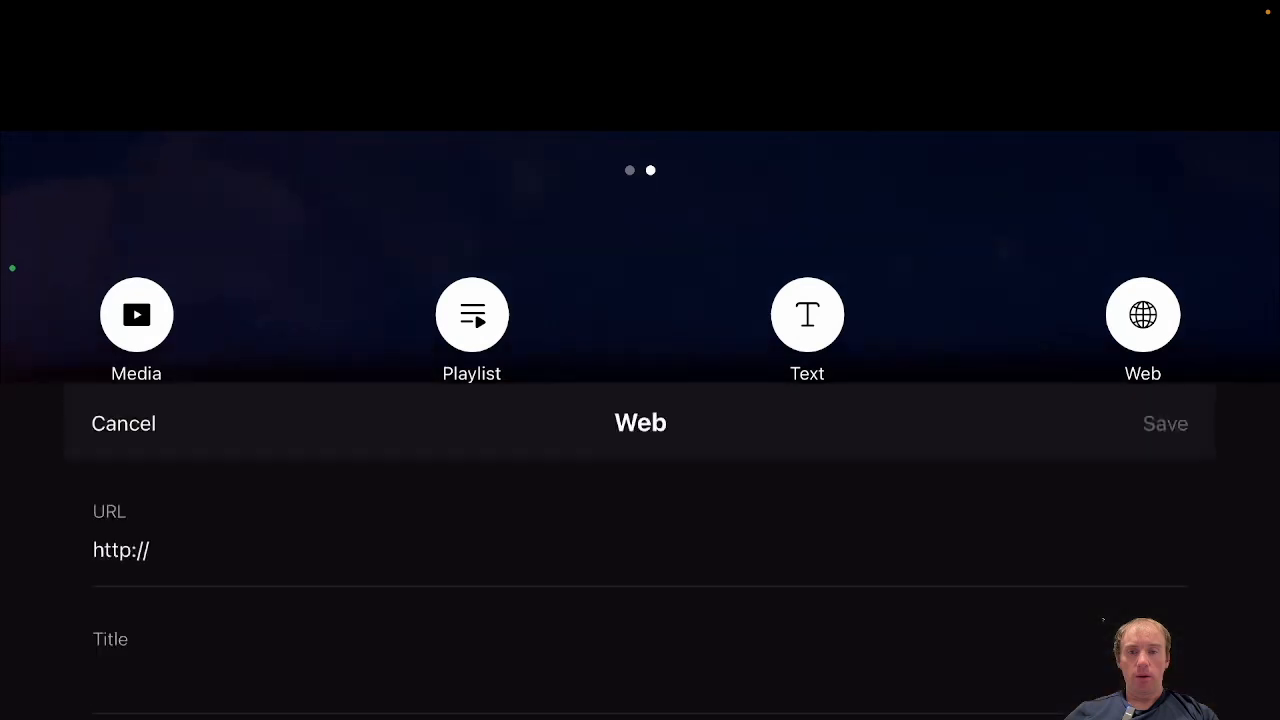
left_click(150, 299)
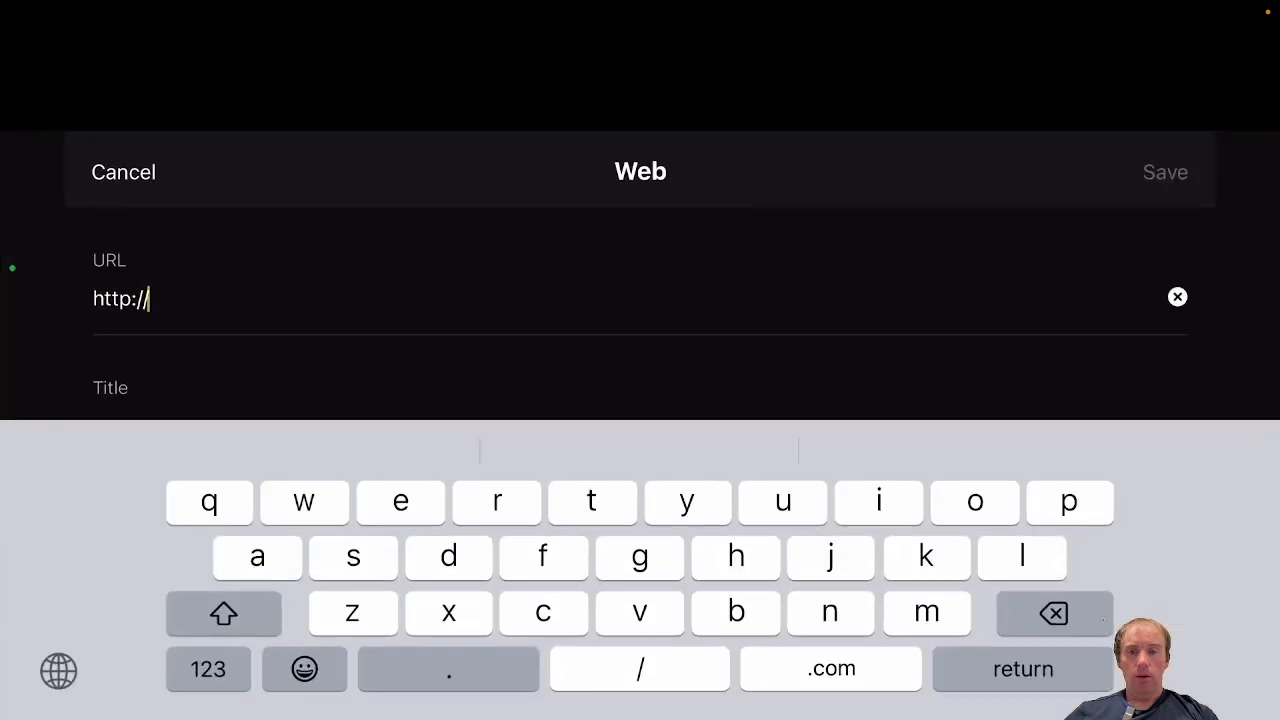
left_click(1178, 298)
left_click(135, 299)
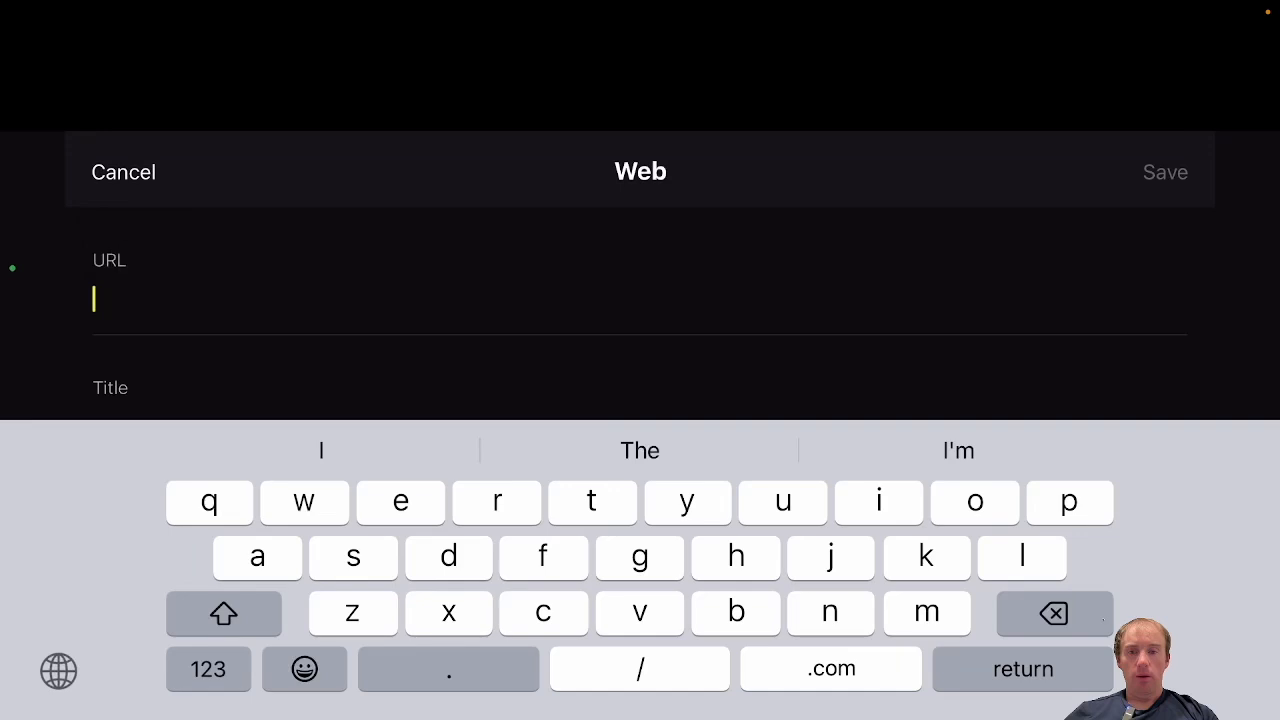
Step: Copy the Team Scoreboard's scoreboard URL from the browser, paste it as the phone's Web source URL and save the source
left_click(28, 57)
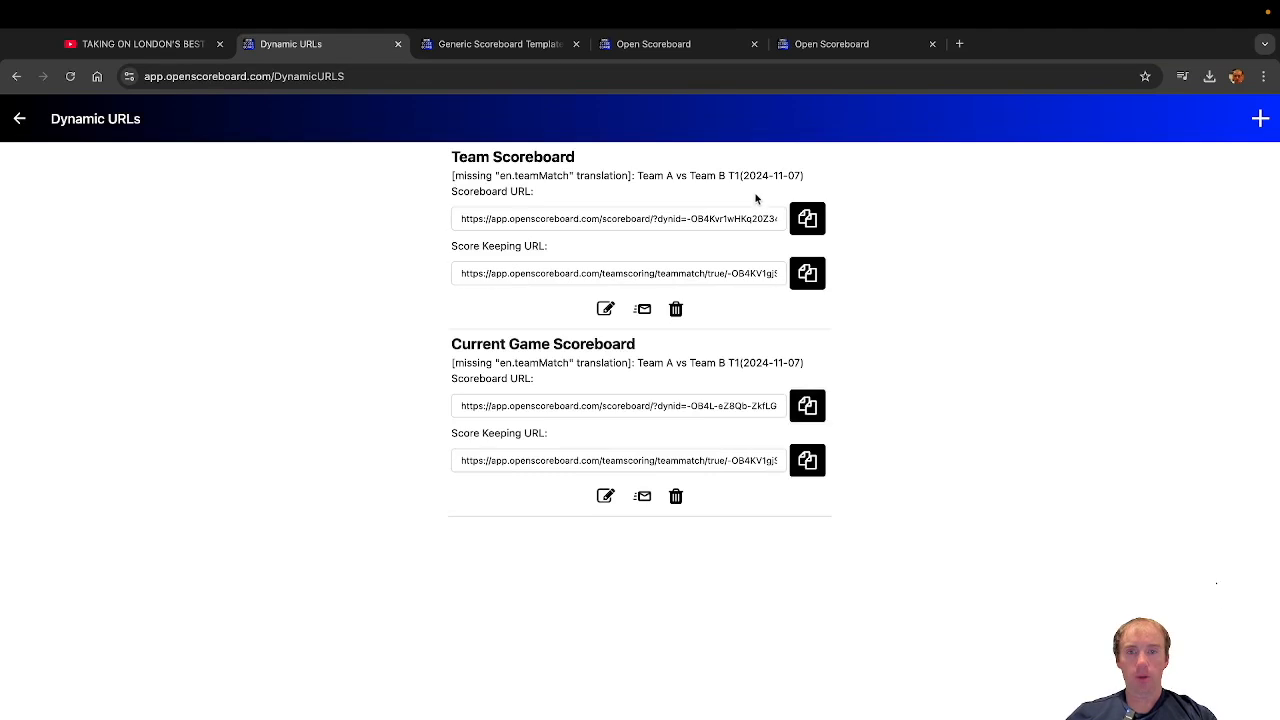
left_click(807, 219)
left_click(806, 220)
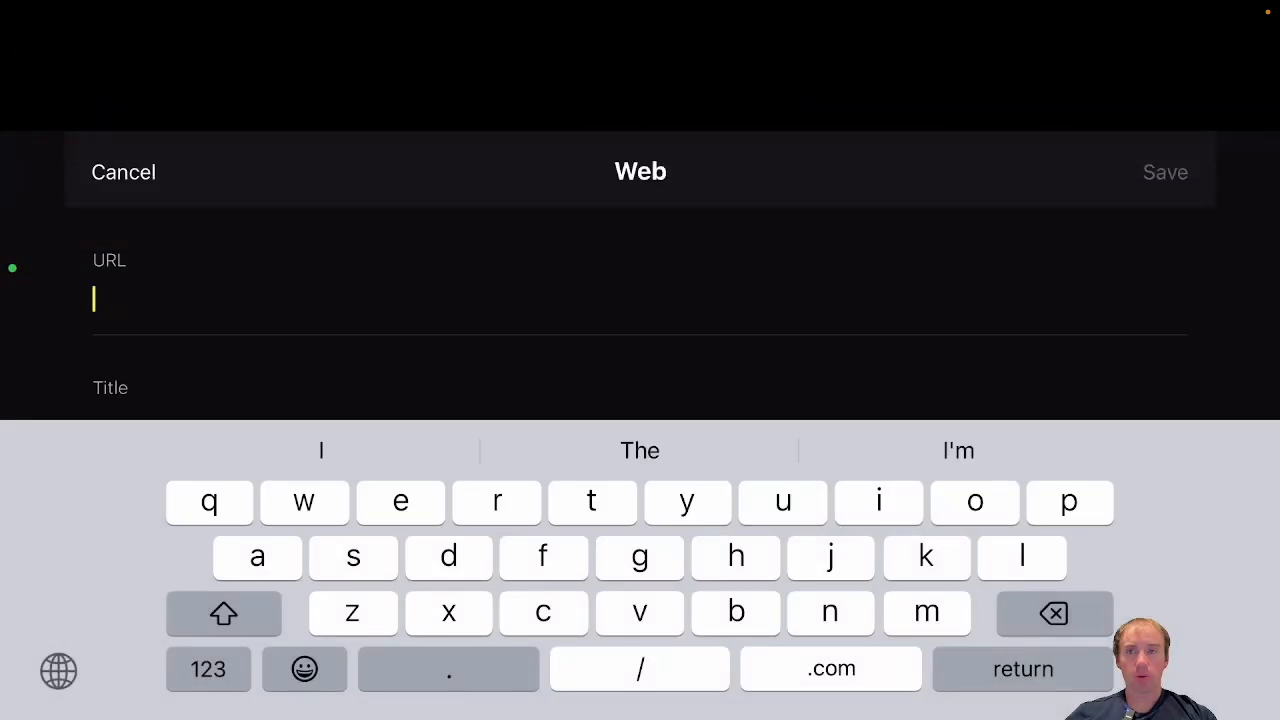
left_click(130, 298)
left_click(140, 238)
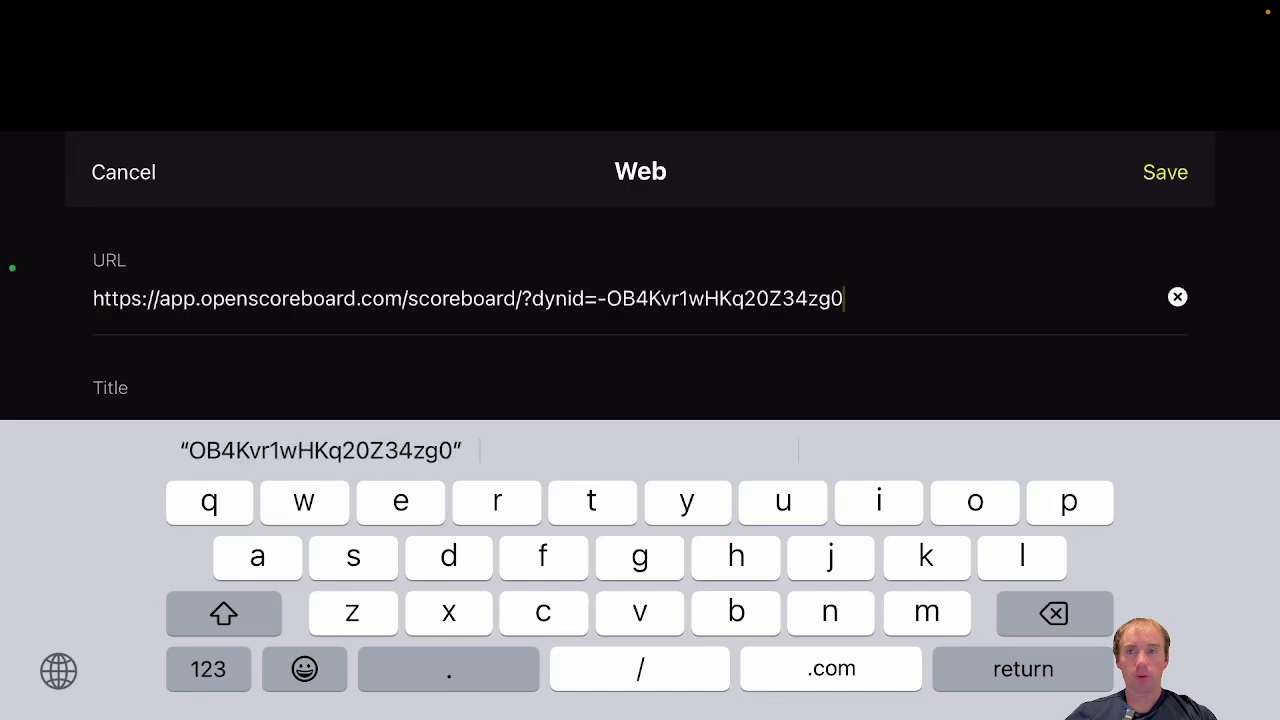
left_click(1165, 172)
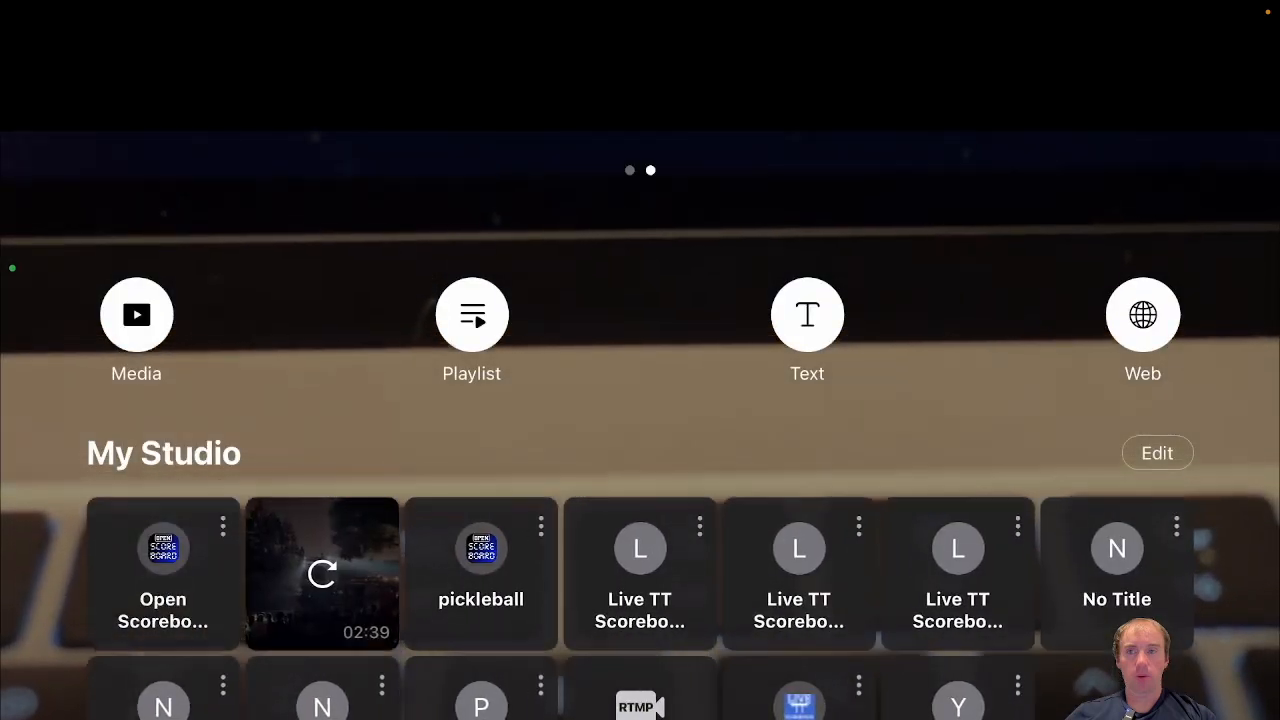
Step: Add the saved Open Scoreboard source to the video and place the overlay in the picture's upper-left corner
left_click(163, 573)
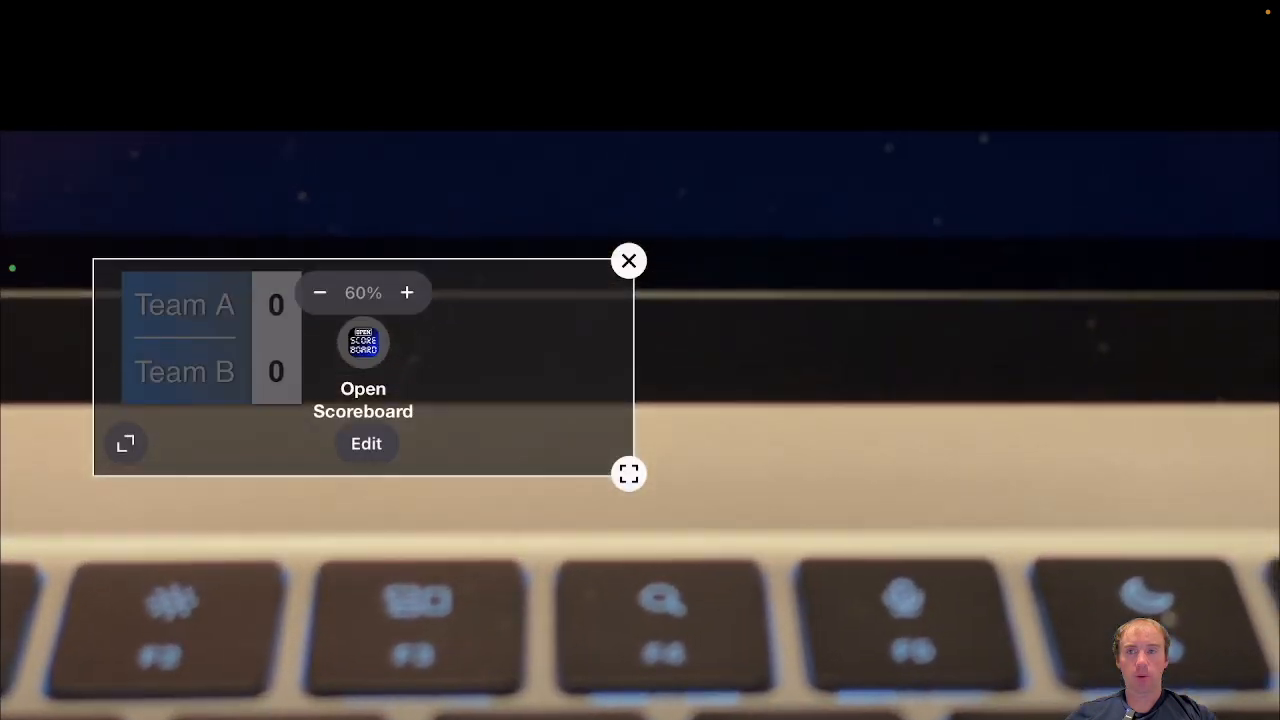
left_click_drag(363, 367, 296, 252)
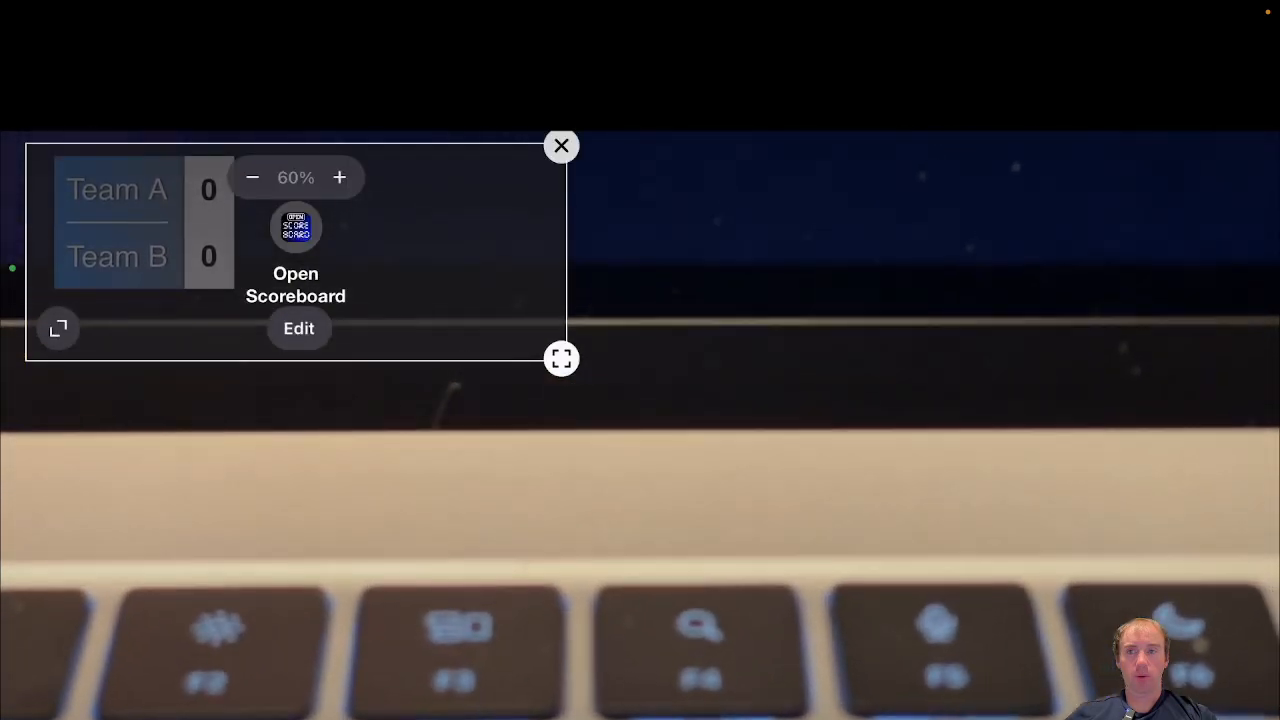
left_click(760, 400)
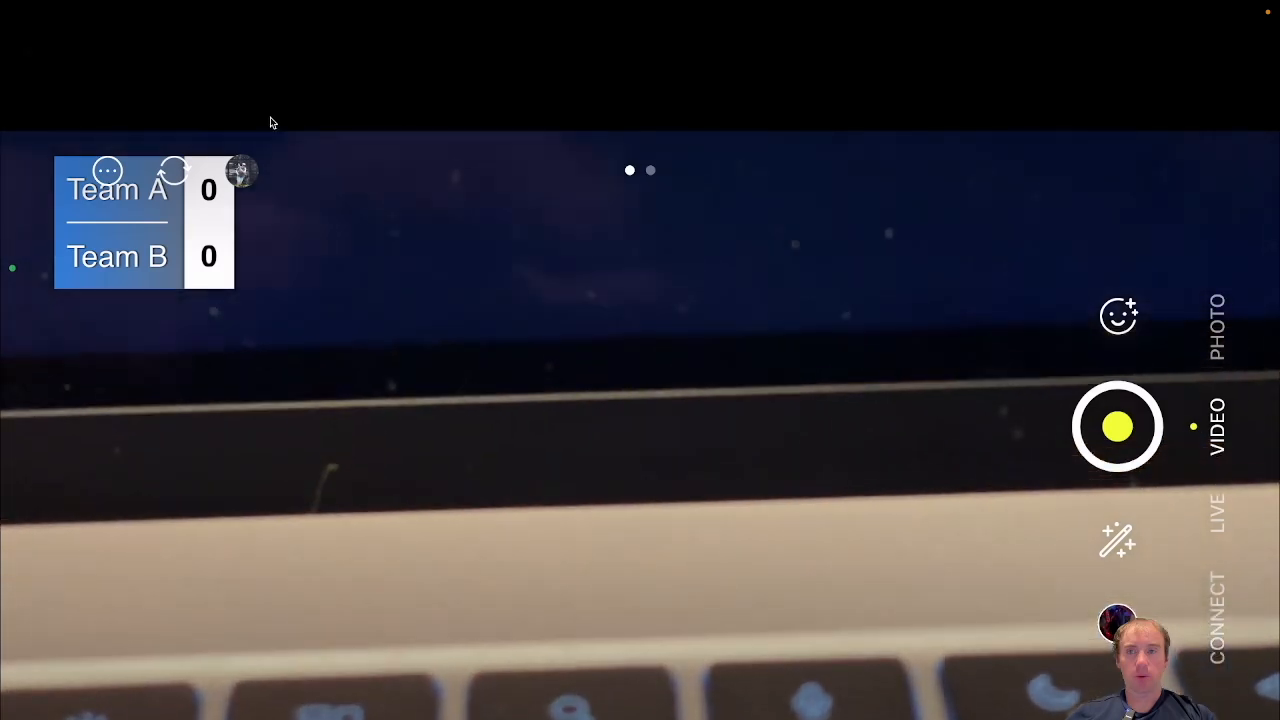
Step: Copy the Current Game Scoreboard's scoreboard URL from the browser and save it as a second Web source in the phone's video app
left_click(29, 50)
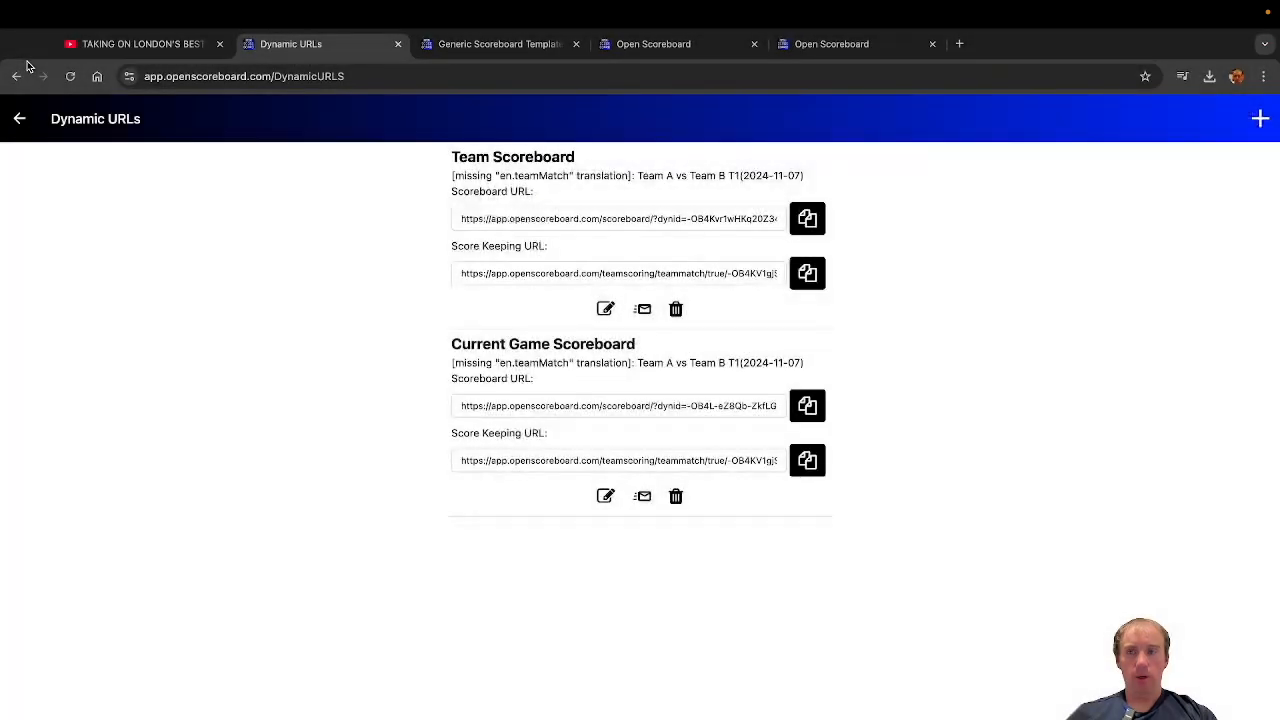
left_click(807, 406)
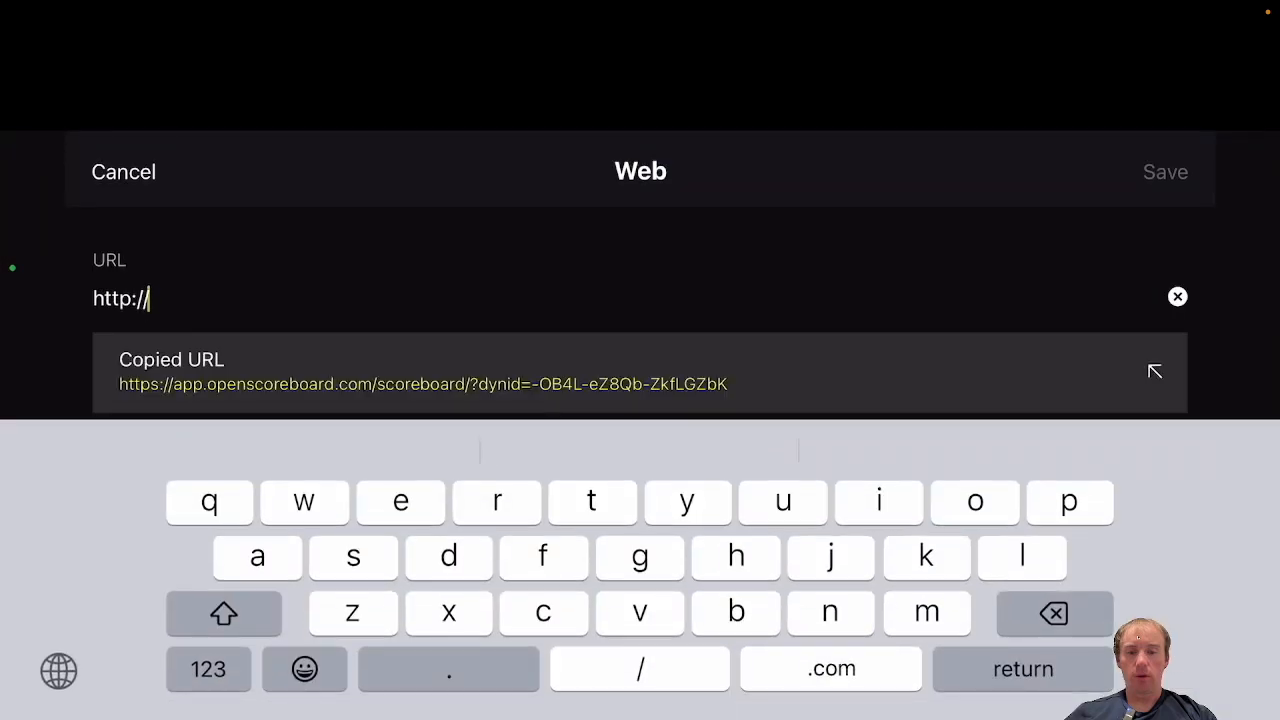
left_click(640, 372)
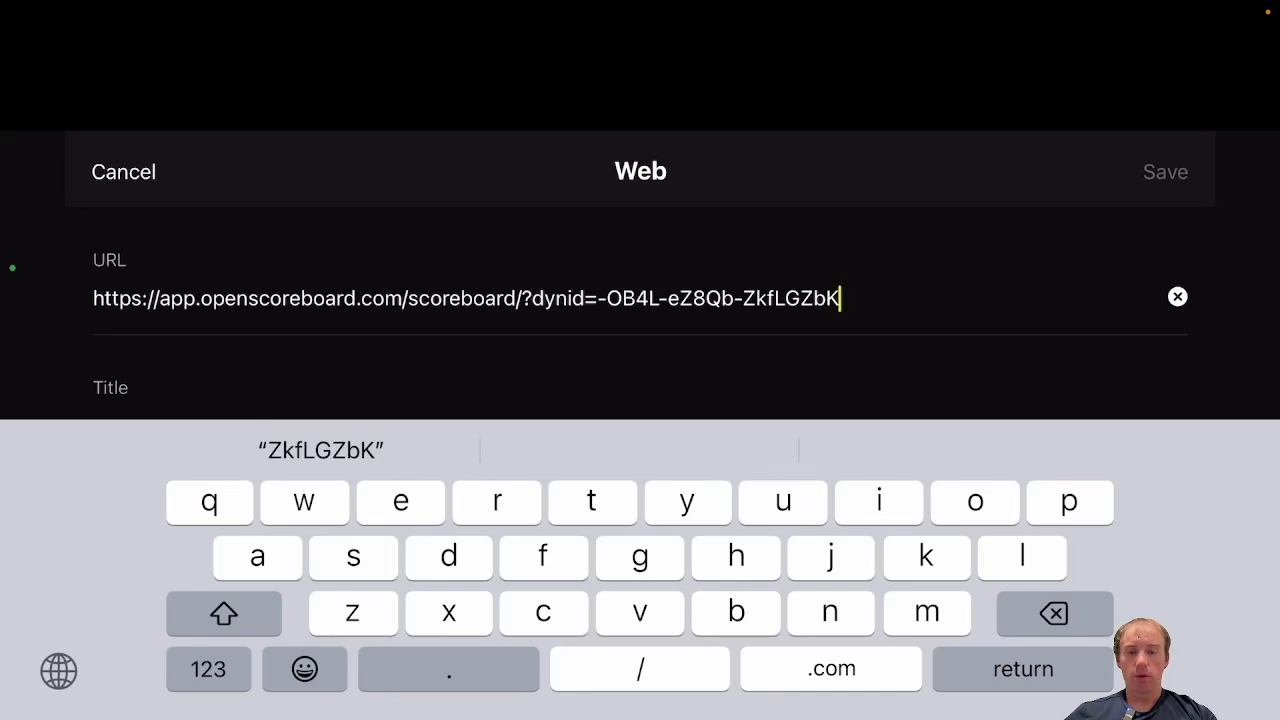
key("BackSpace")
left_click(1165, 172)
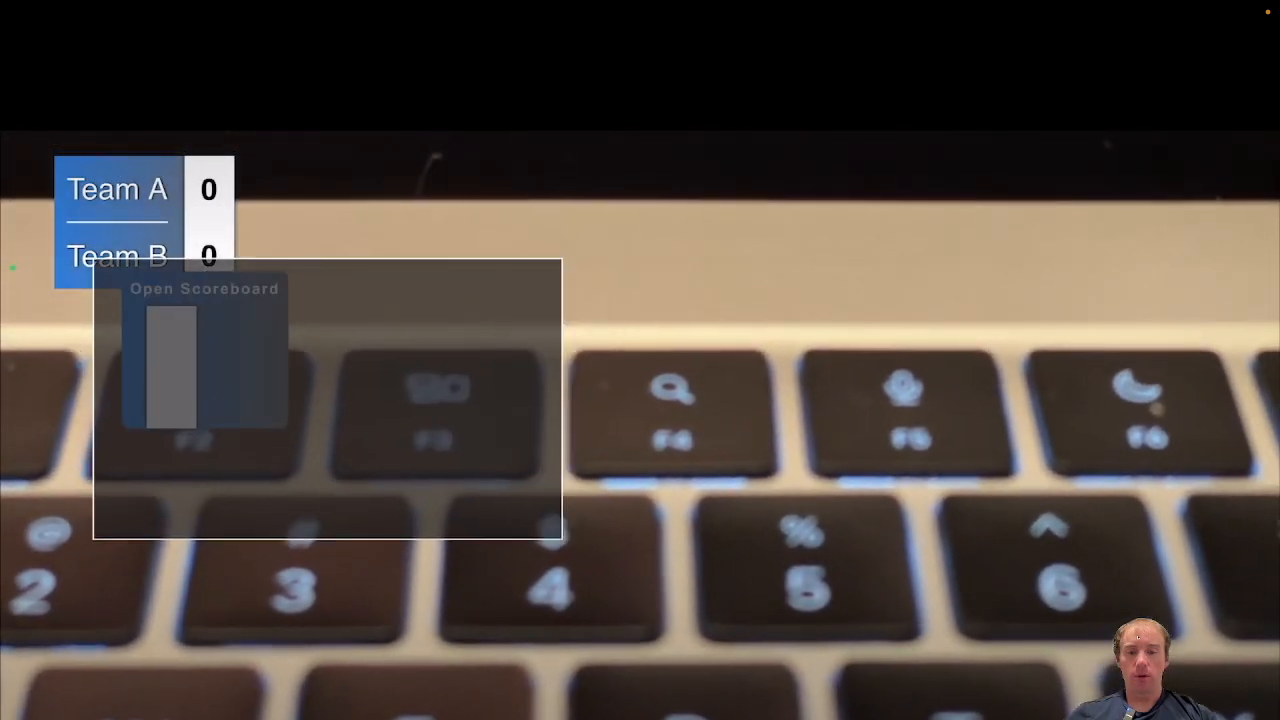
Step: Shrink the current game scoreboard overlay below 50% and place it in the video picture's lower-left corner
left_click_drag(562, 540, 764, 476)
left_click_drag(430, 368, 387, 624)
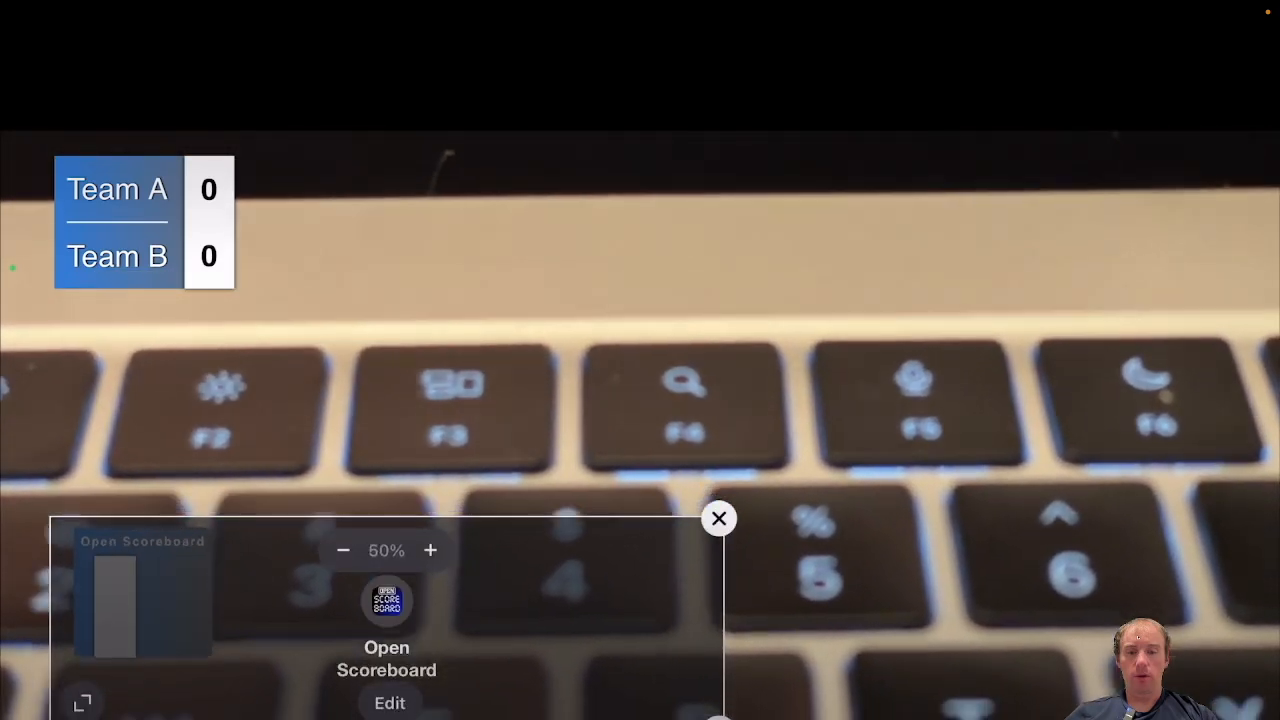
left_click(343, 550)
left_click_drag(387, 624, 421, 666)
left_click(640, 360)
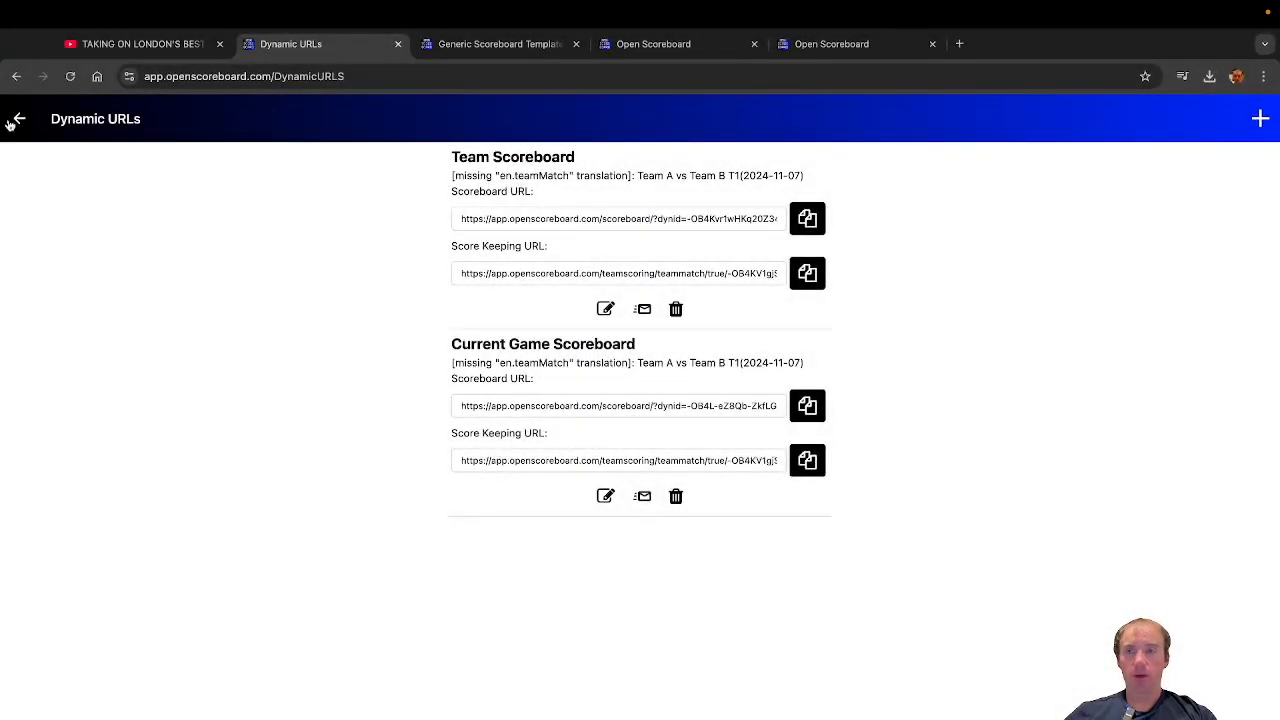
Step: Open Table 1's scoring for the Team A vs Team B match and create a singles match, best of 5
left_click(18, 120)
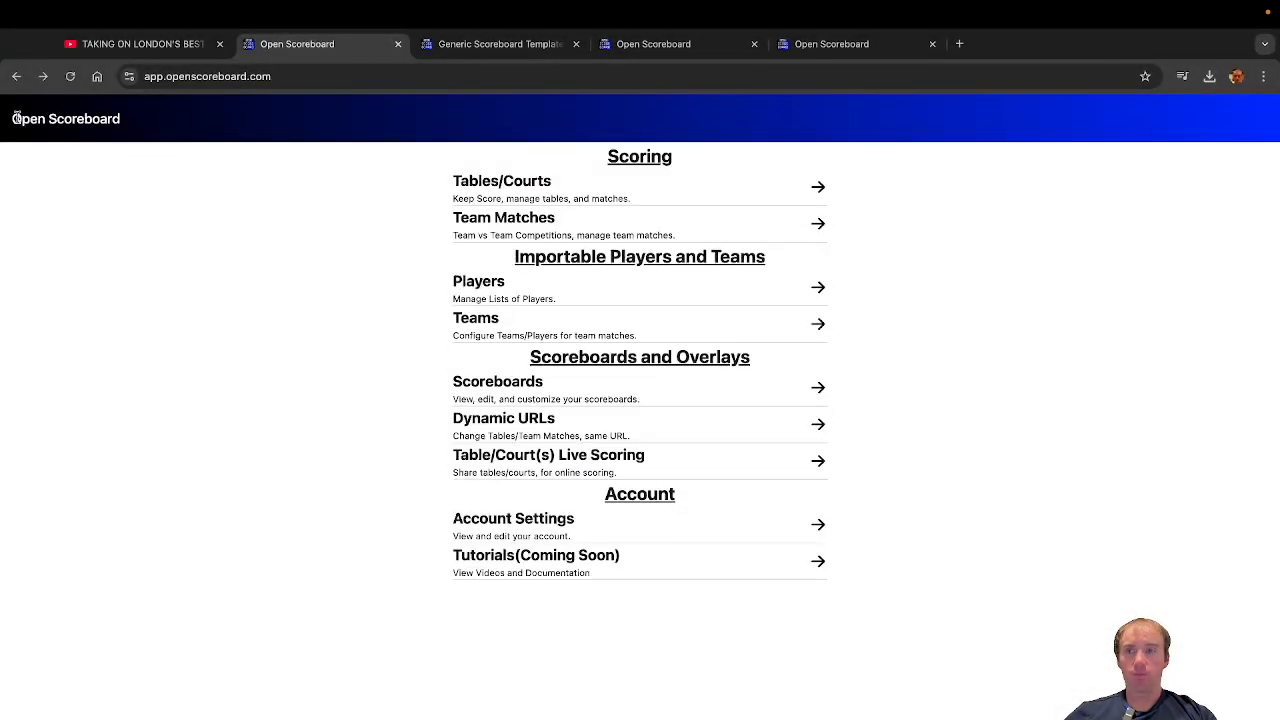
left_click(557, 220)
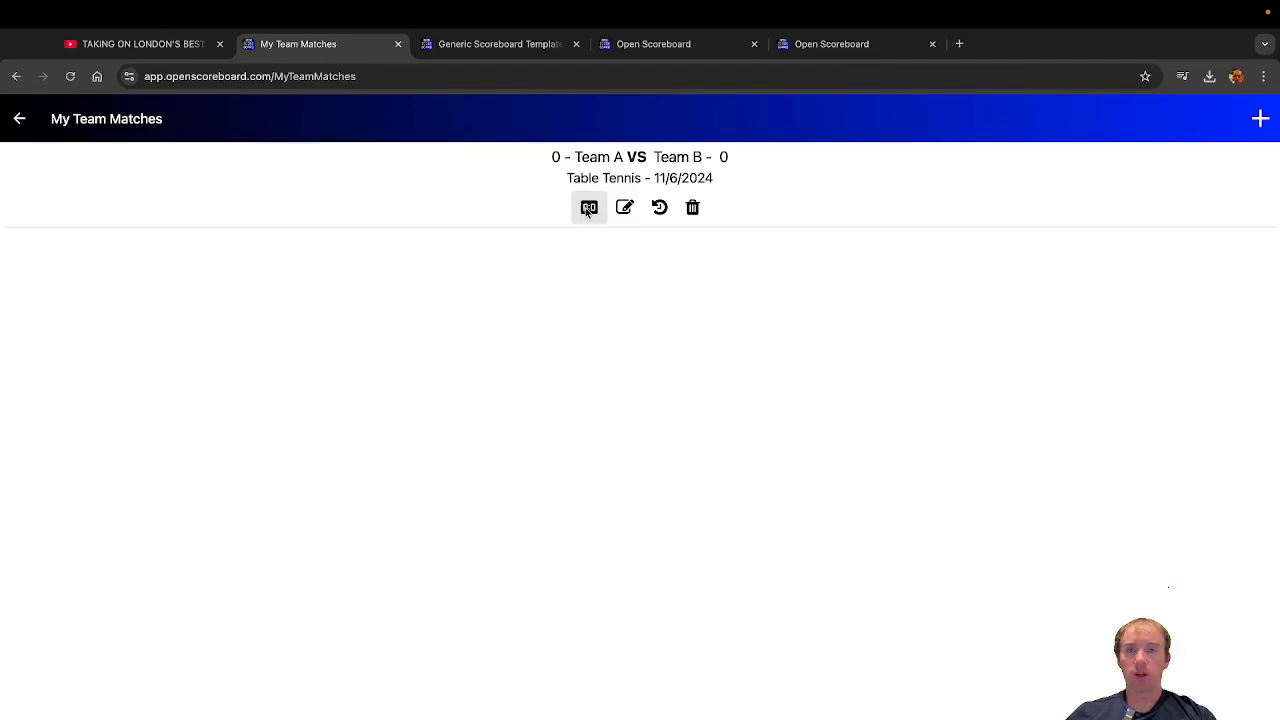
left_click(588, 208)
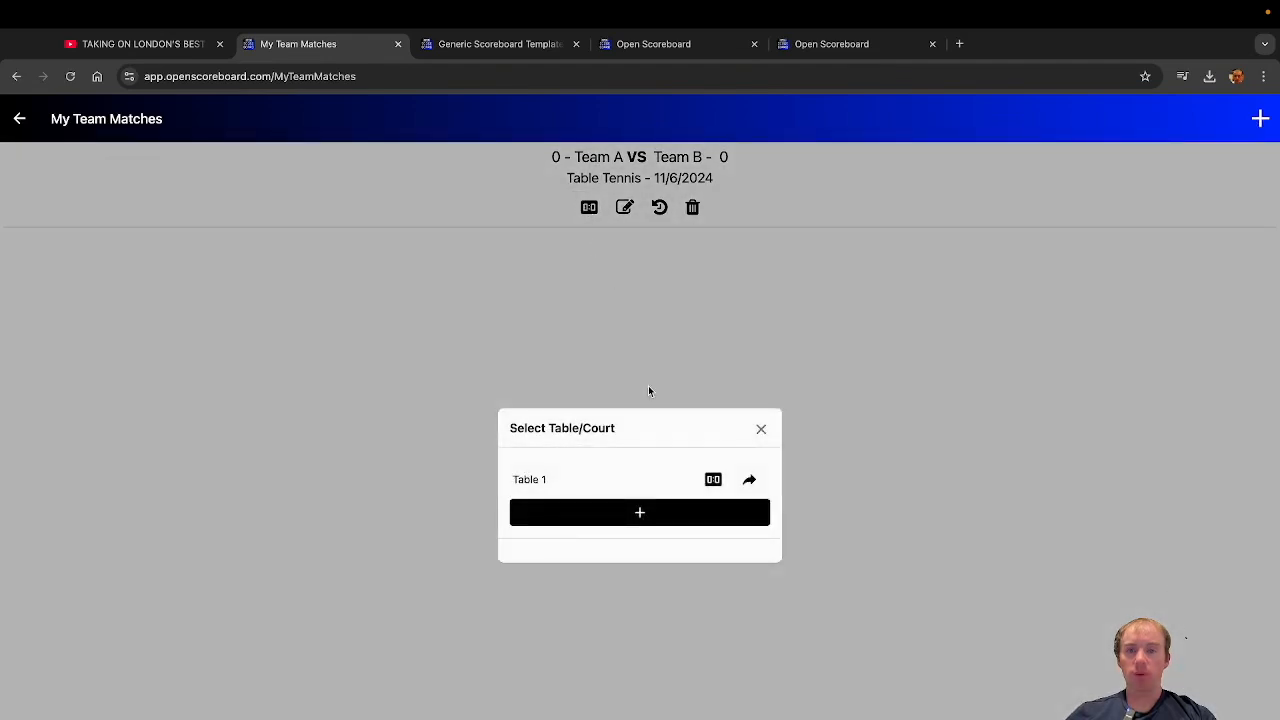
left_click(713, 482)
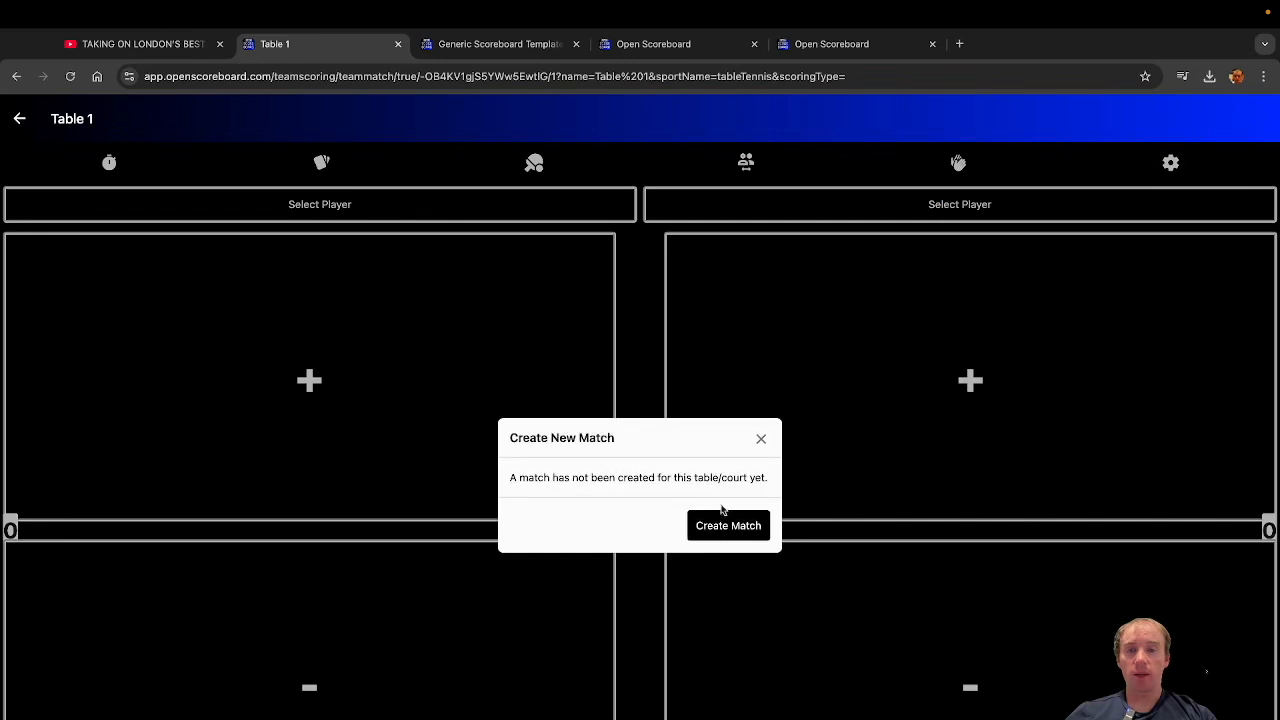
left_click(730, 534)
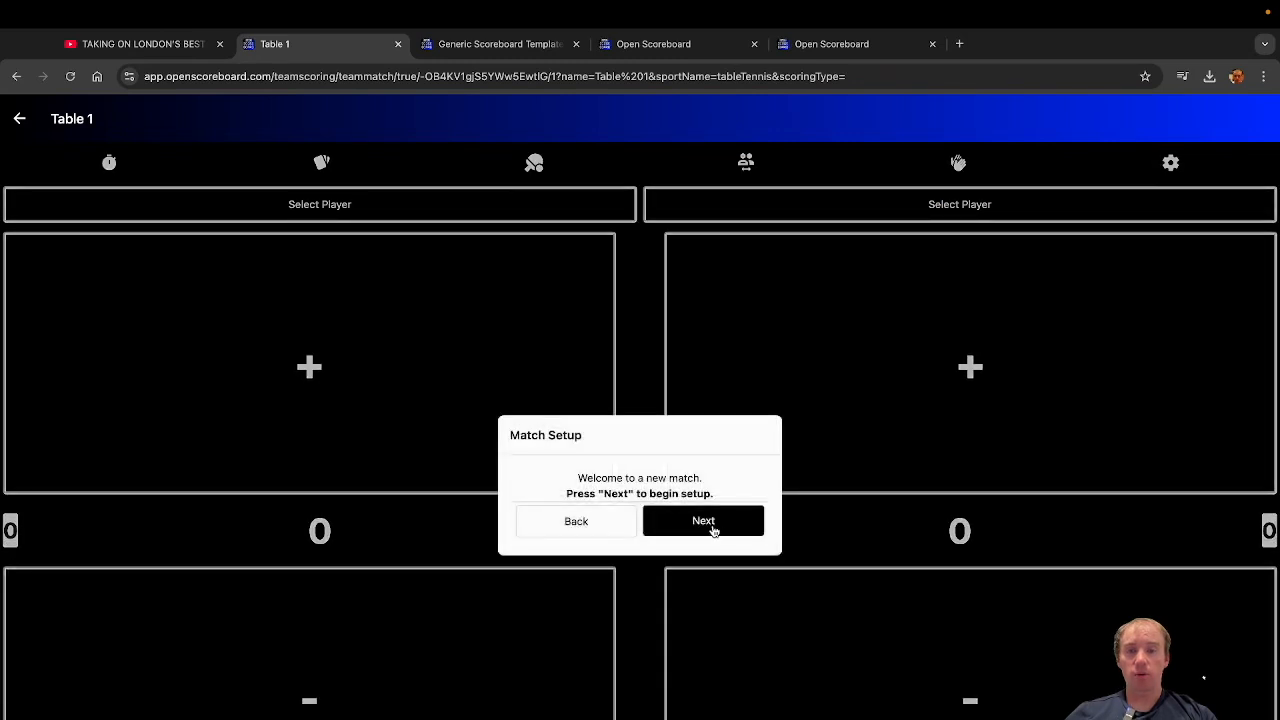
left_click(705, 522)
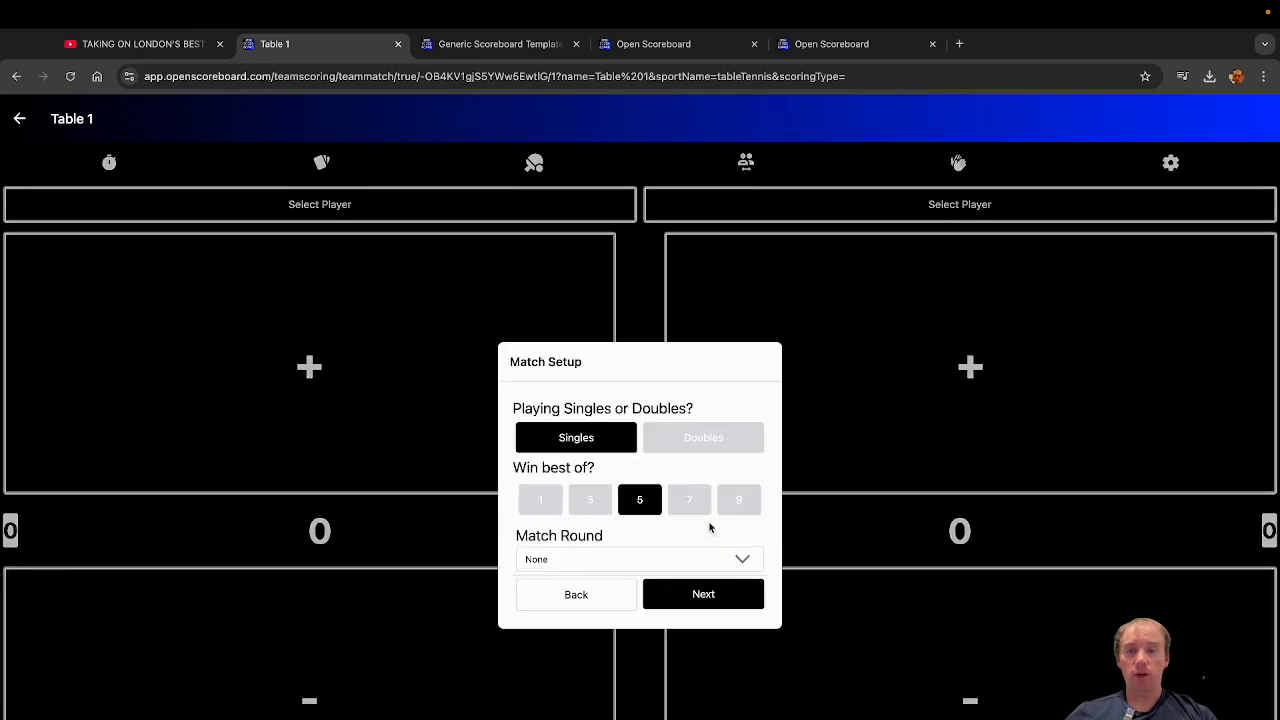
left_click(704, 597)
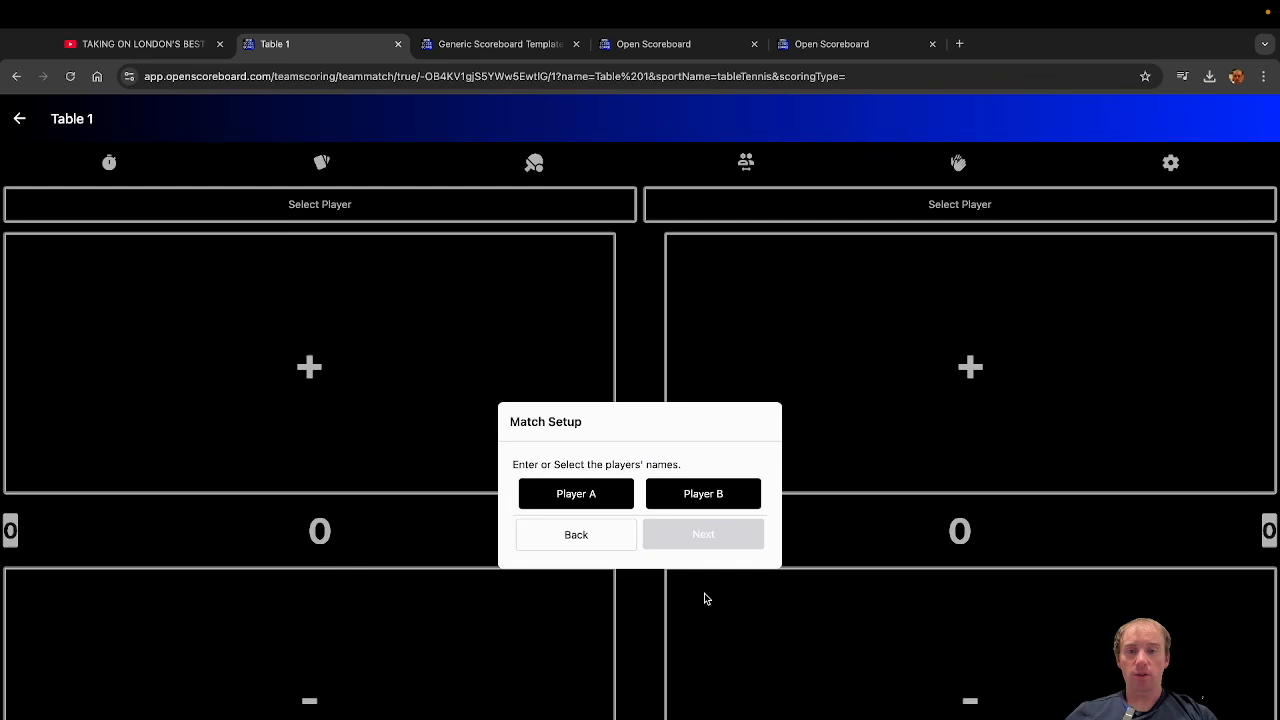
Step: Import the listed Team A player as Player A with a cyan jersey color
left_click(584, 499)
left_click(592, 508)
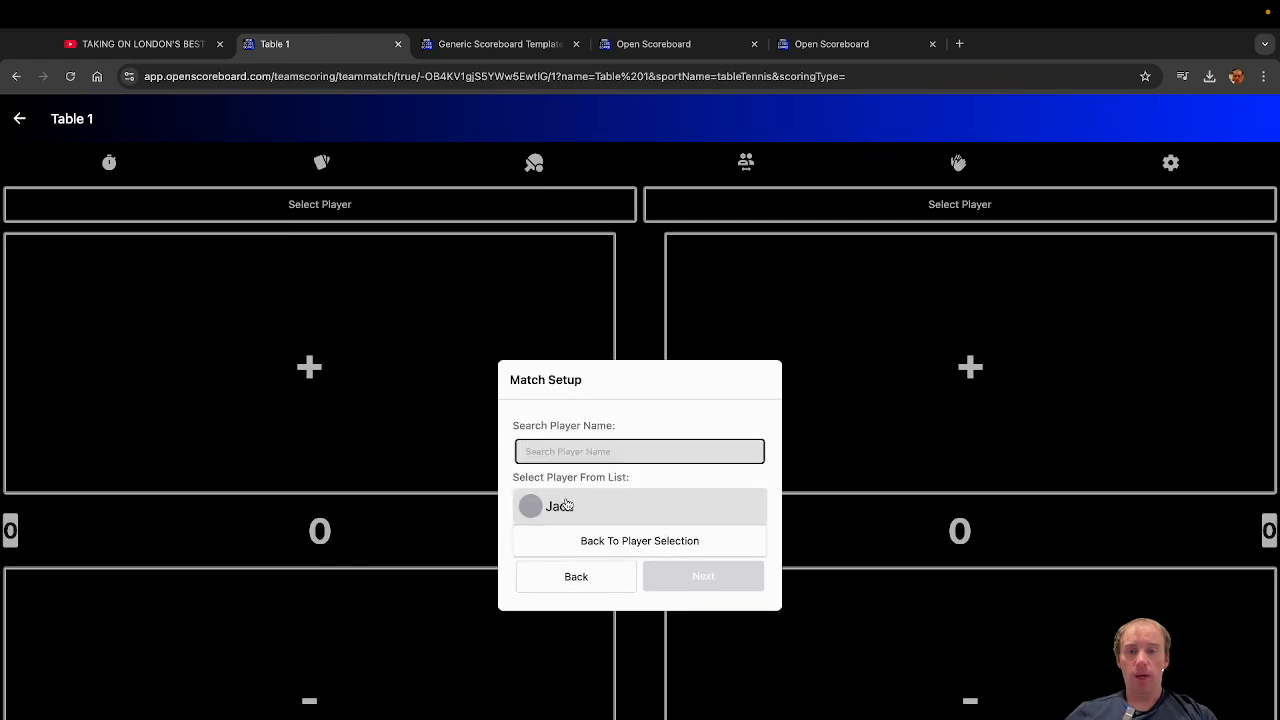
left_click(584, 503)
left_click(598, 489)
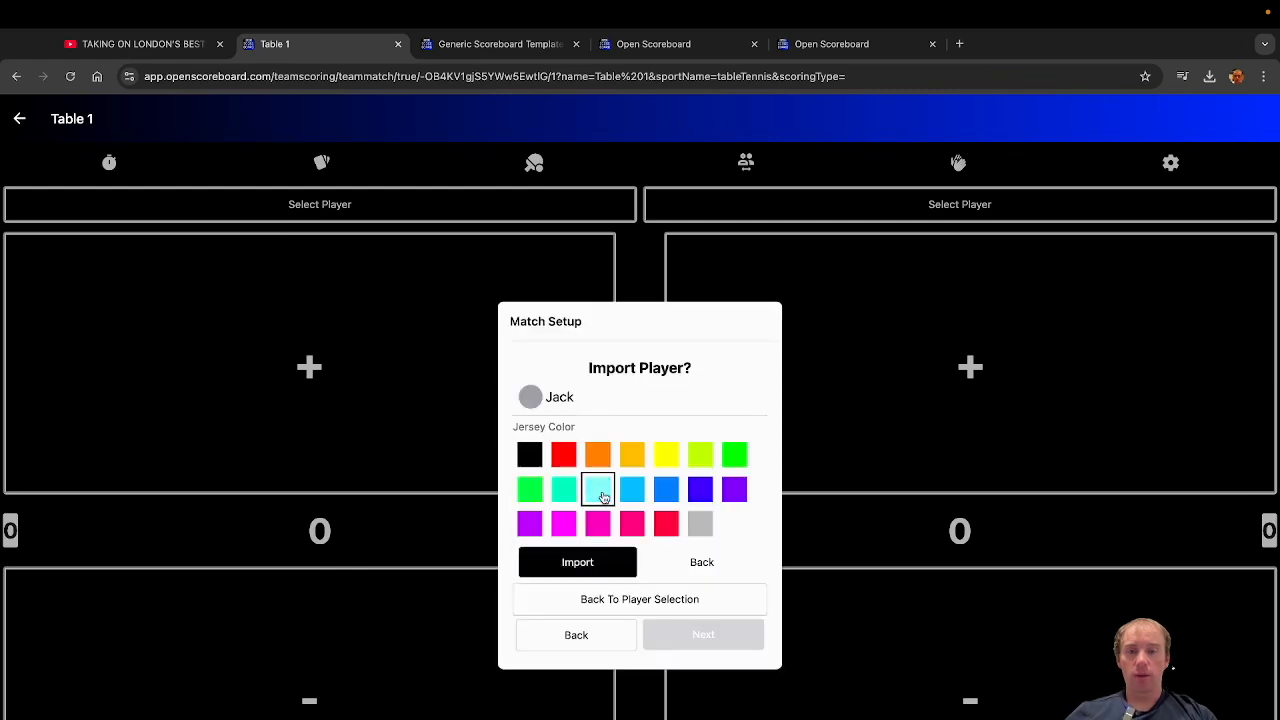
left_click(575, 562)
Step: Import the listed Team B player as Player B with a blue jersey color
left_click(695, 494)
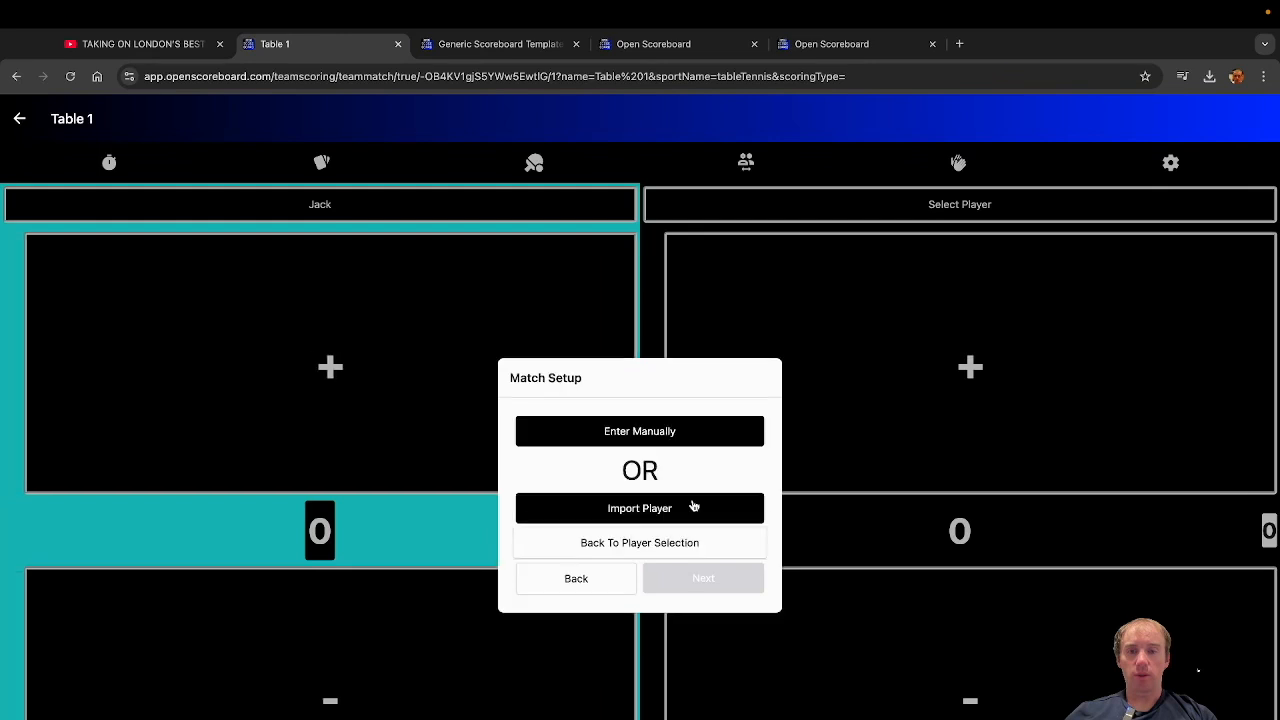
left_click(655, 510)
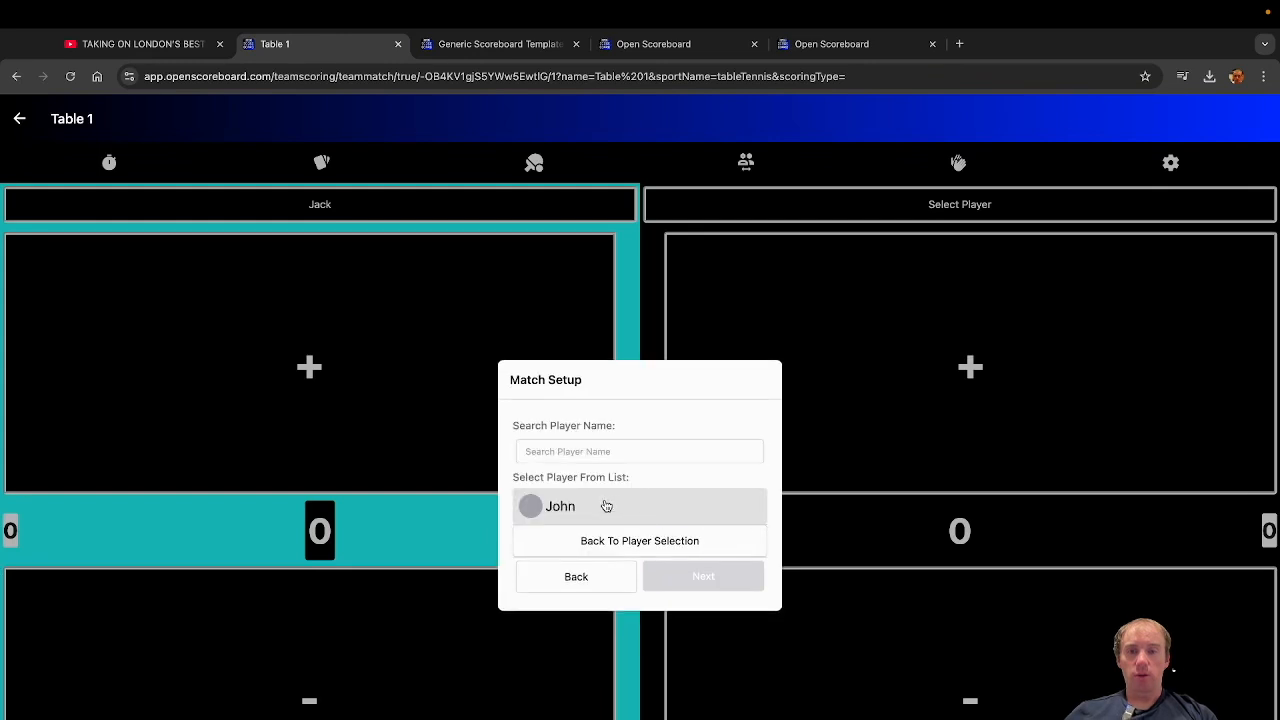
left_click(606, 505)
left_click(703, 491)
left_click(573, 561)
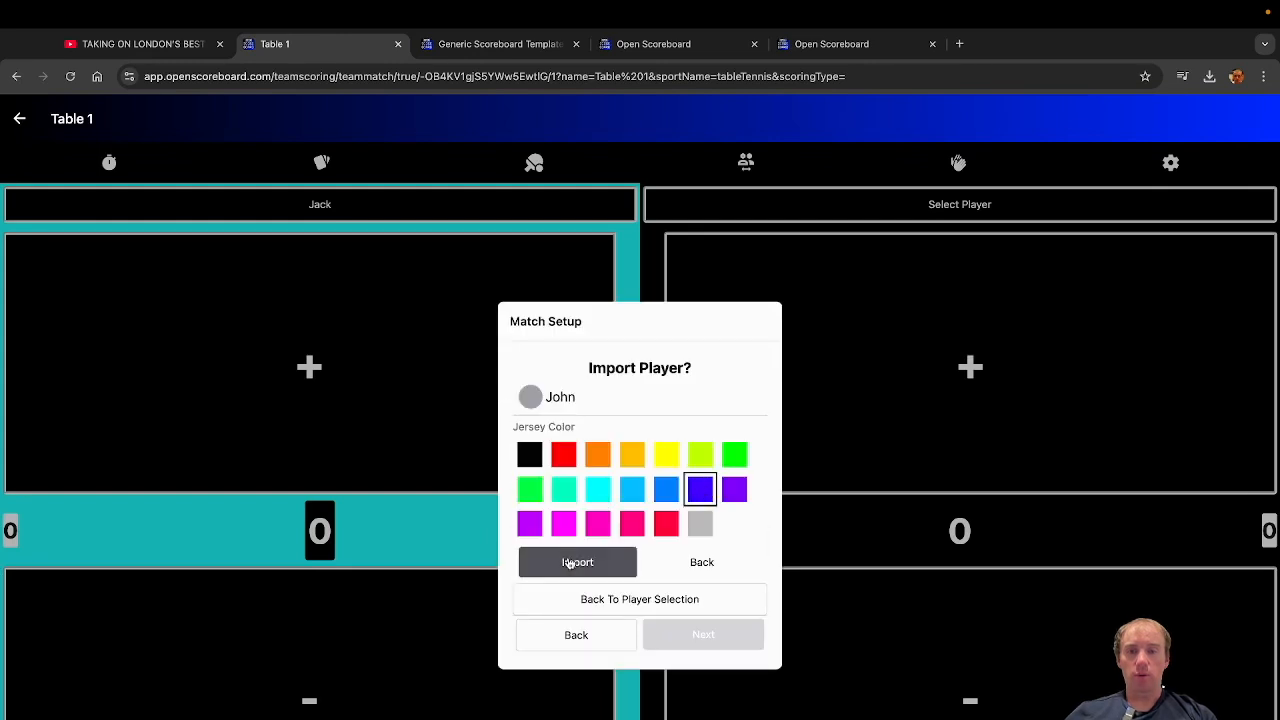
Step: Finish the match setup with Player B serving first and check the overlays on the phone's video
left_click(689, 545)
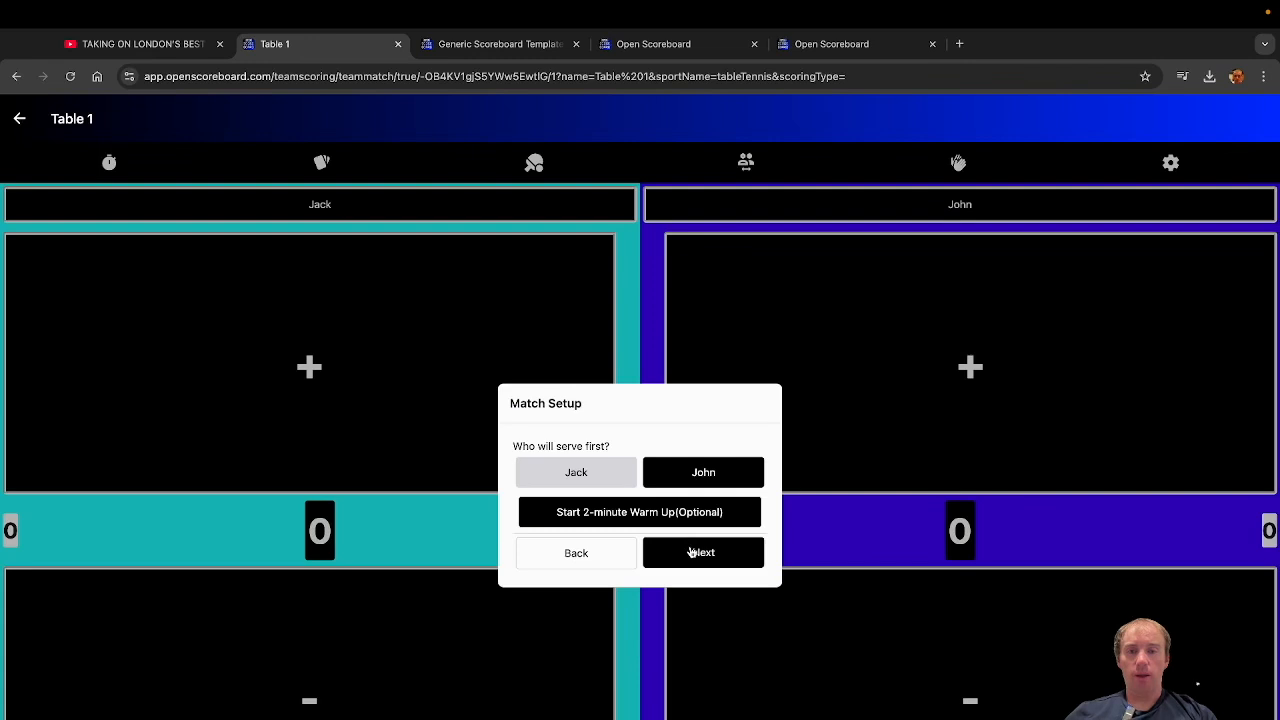
left_click(693, 553)
left_click(637, 487)
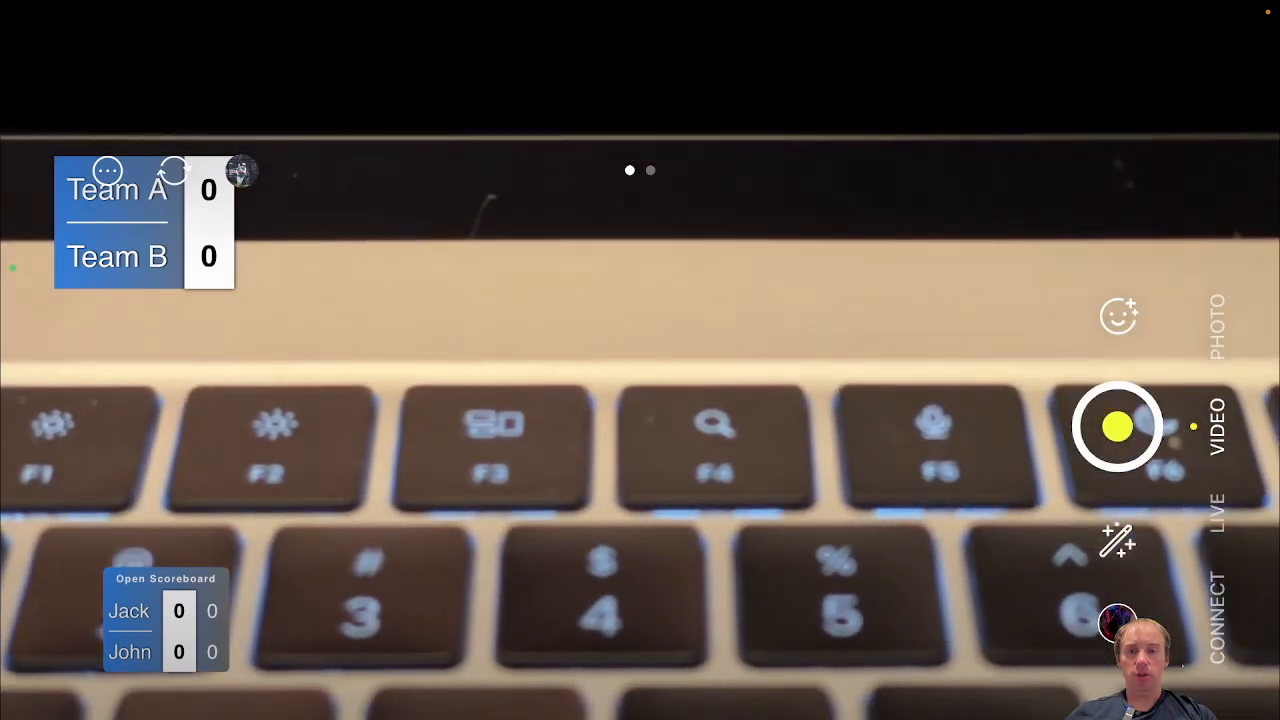
left_click(423, 424)
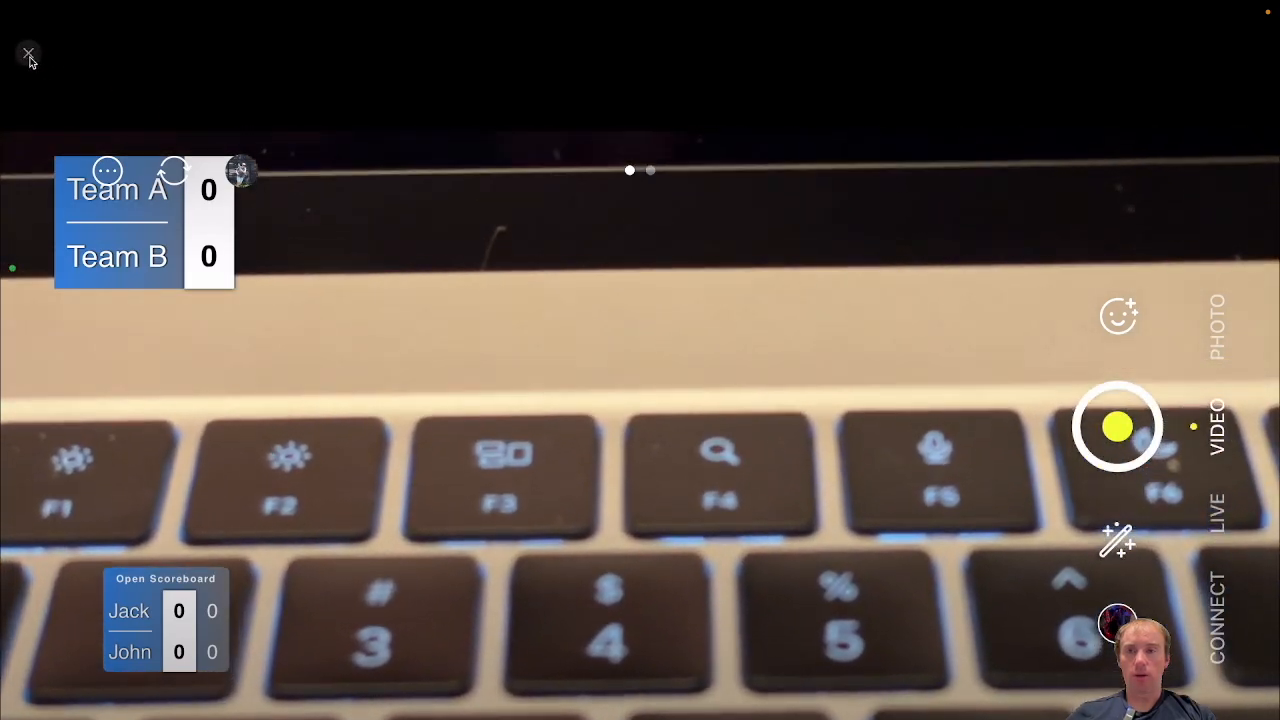
left_click(28, 53)
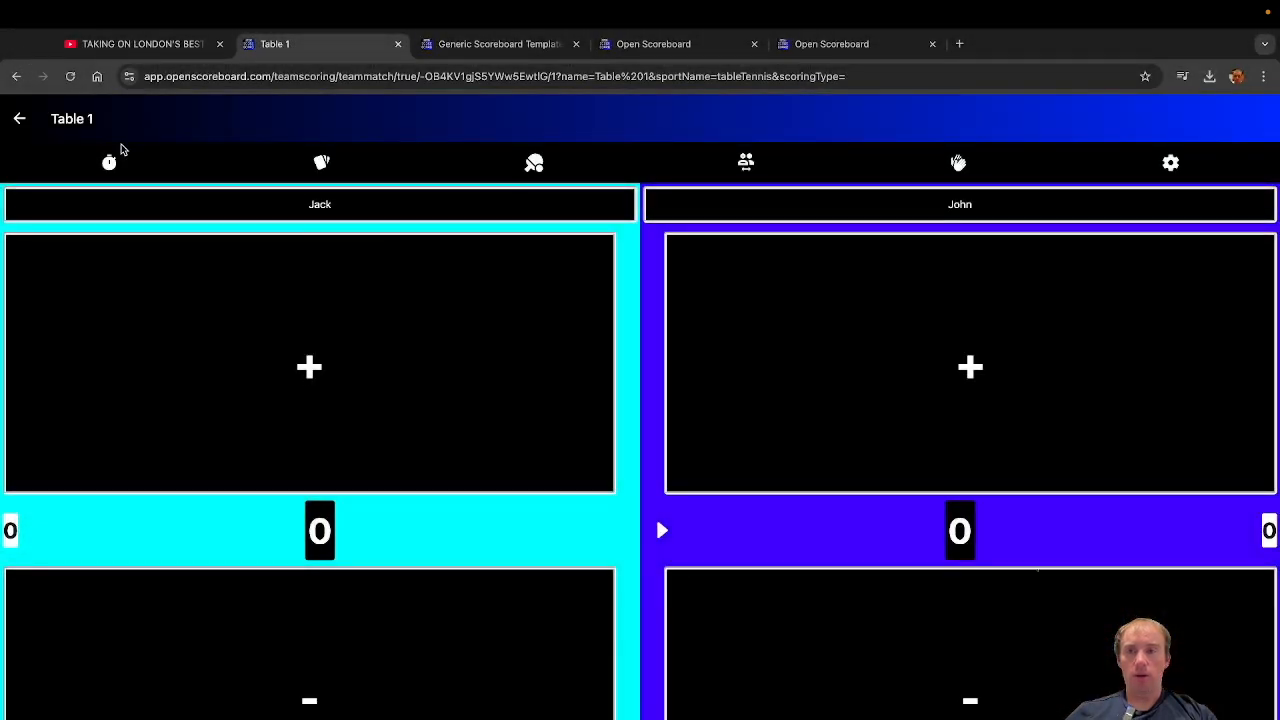
Step: Add a second table to the team match and reopen Table 1's scoring
left_click(21, 120)
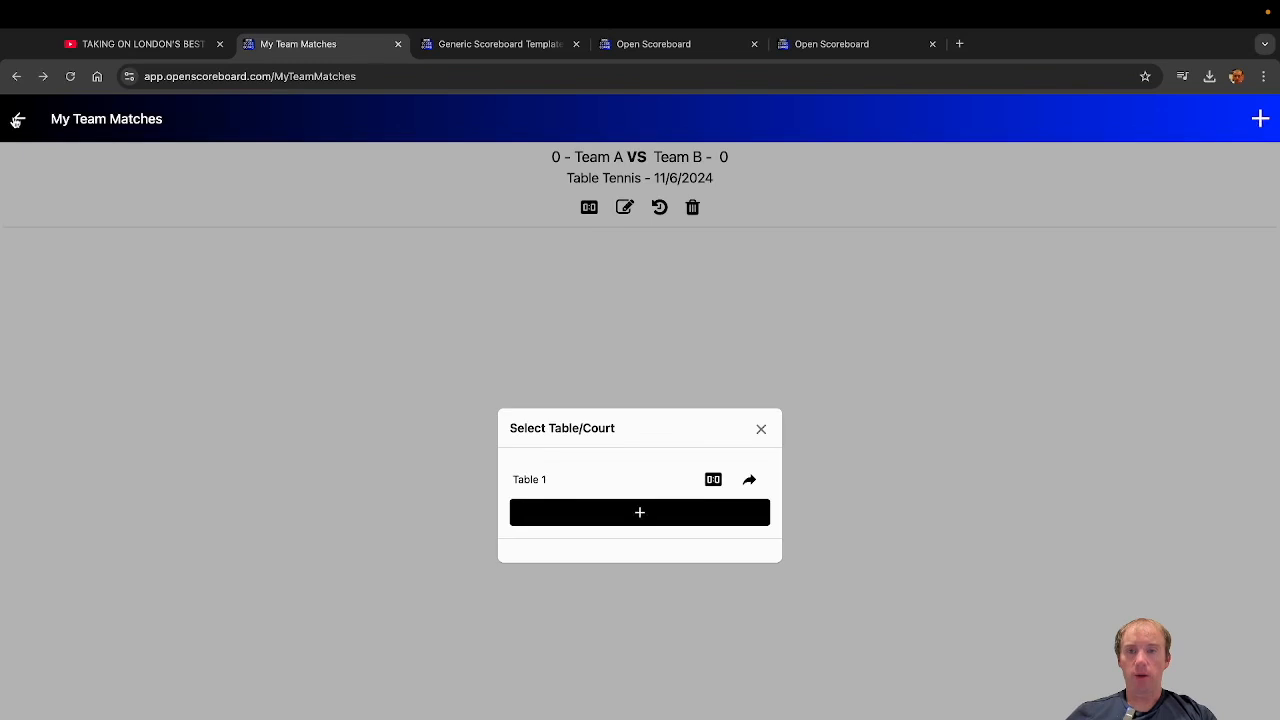
left_click(627, 524)
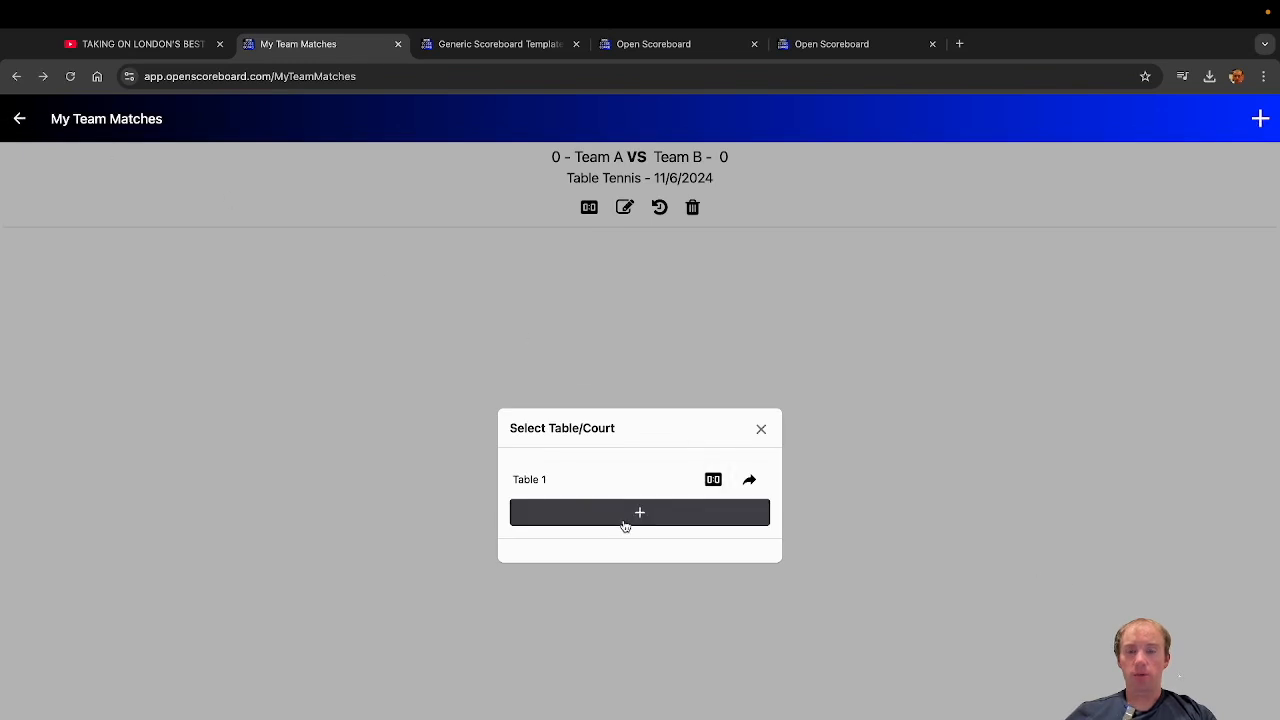
left_click(713, 460)
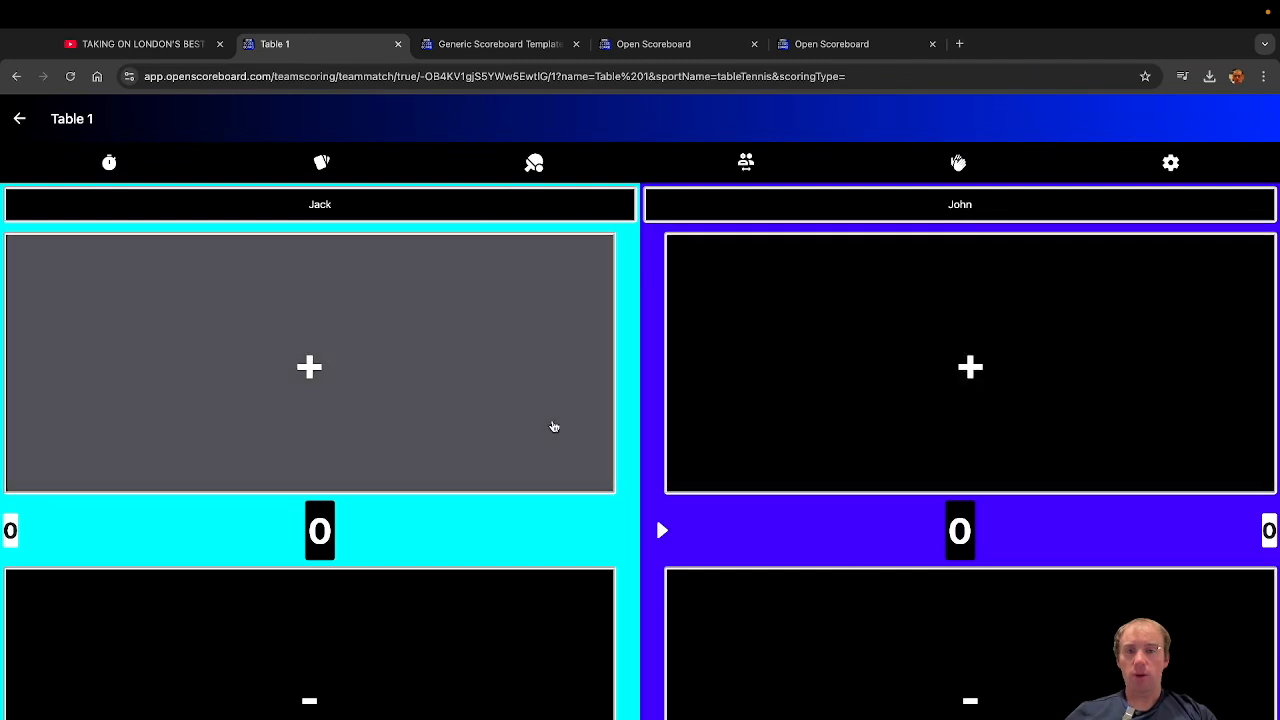
Step: Score 5 points for the Team A player and 7 points for the Team B player in game 1
left_click(554, 427)
left_click(554, 427)
left_click(554, 427)
left_click(554, 427)
left_click(554, 427)
left_click(928, 437)
left_click(928, 437)
left_click(928, 437)
left_click(928, 437)
left_click(928, 437)
left_click(928, 437)
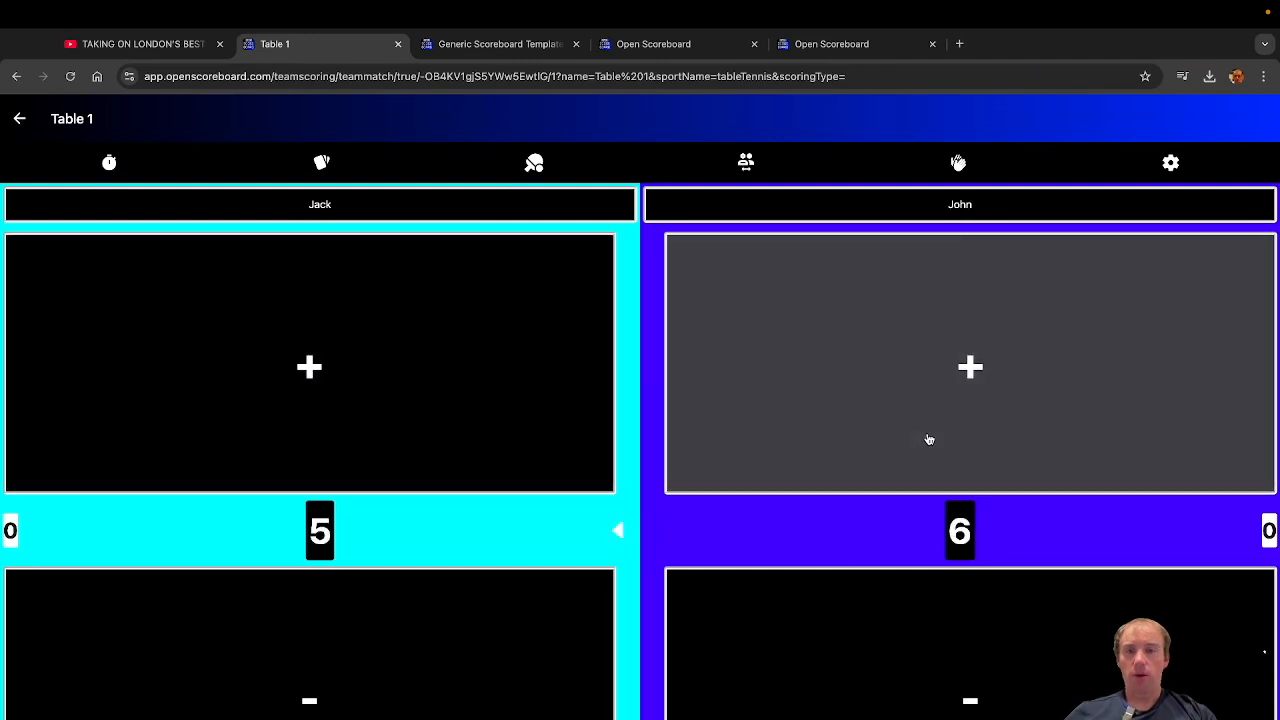
left_click(928, 437)
Step: Close the two extra Open Scoreboard browser tabs and finish game 1 with 11 points for the Team B player
left_click(754, 44)
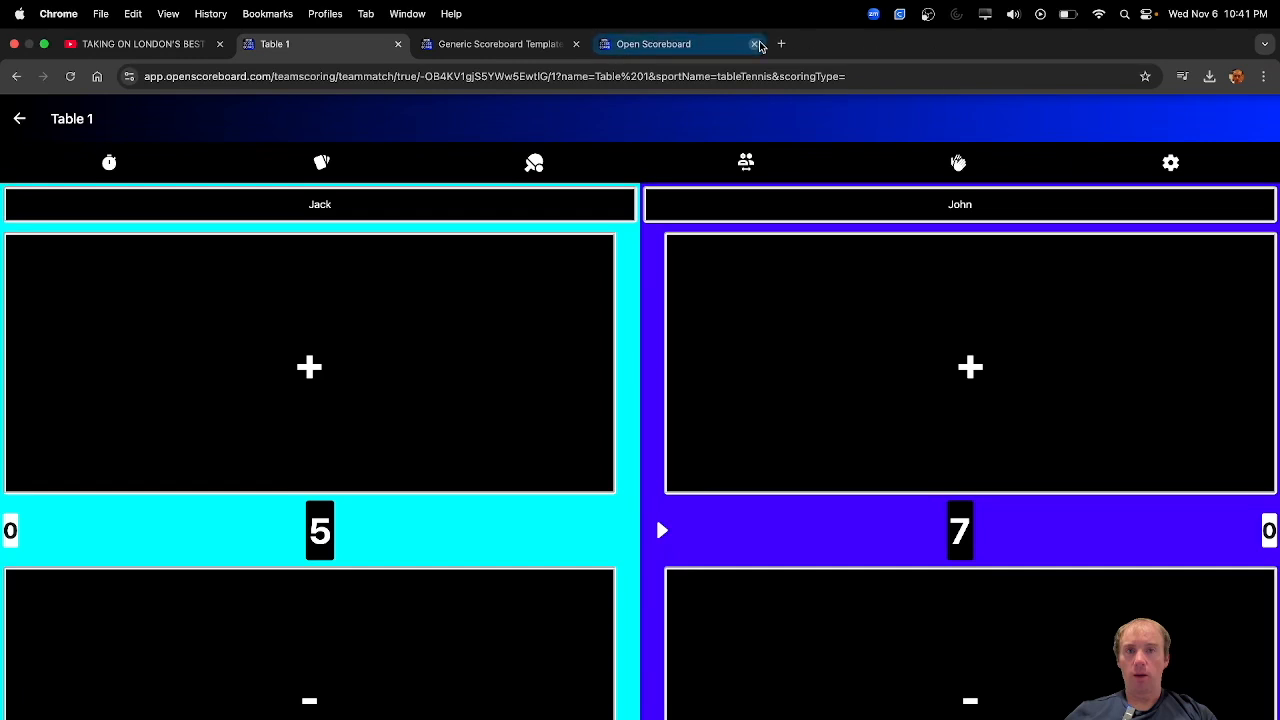
left_click(755, 44)
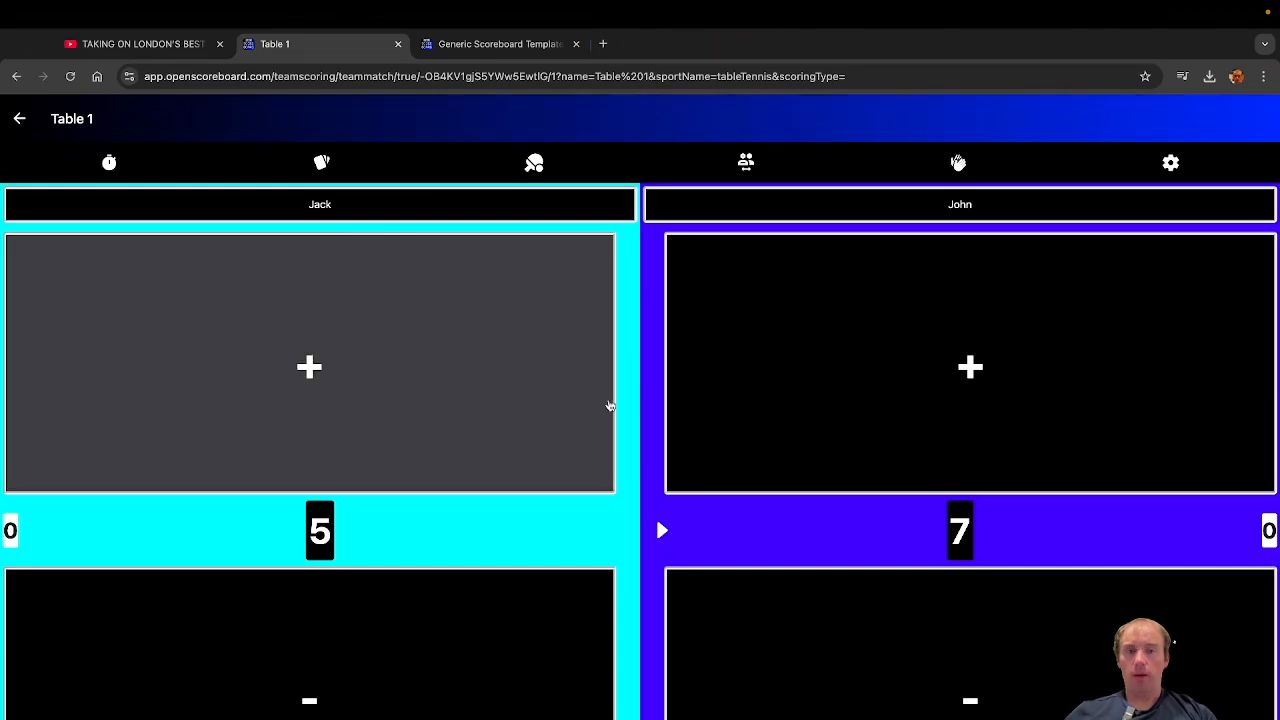
left_click(990, 376)
left_click(992, 376)
left_click(992, 376)
left_click(992, 376)
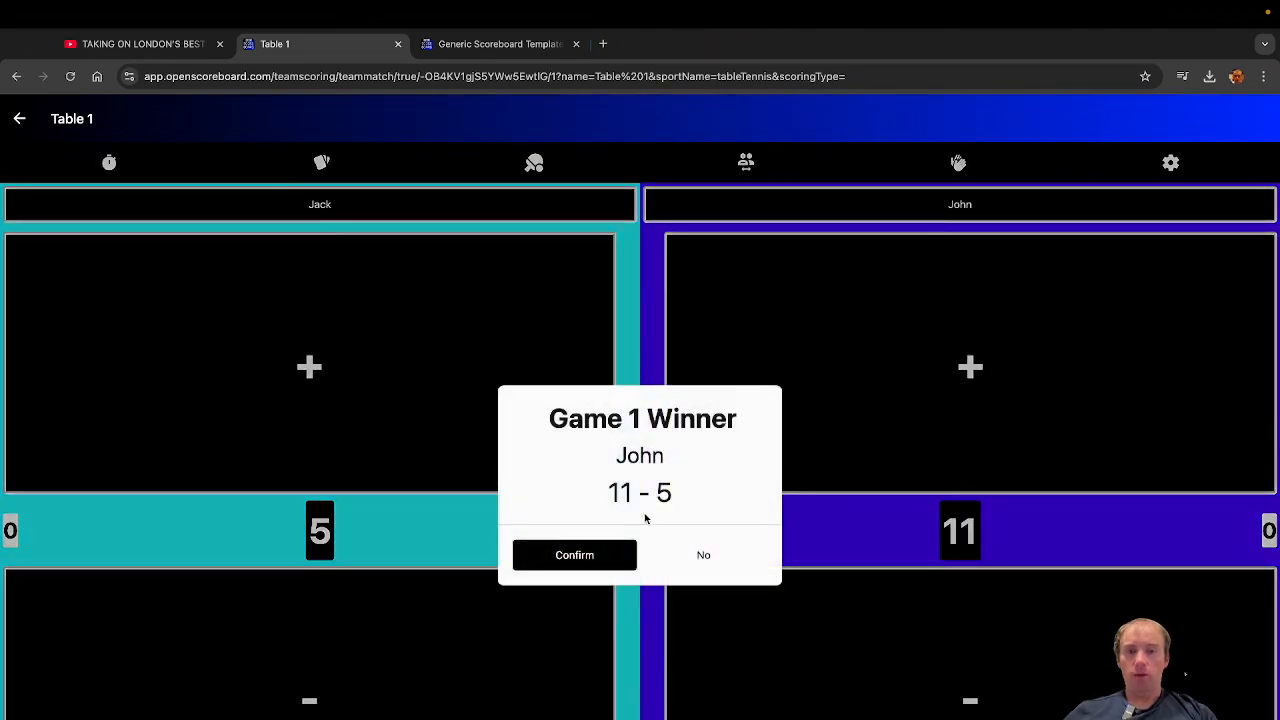
left_click(565, 558)
left_click(600, 580)
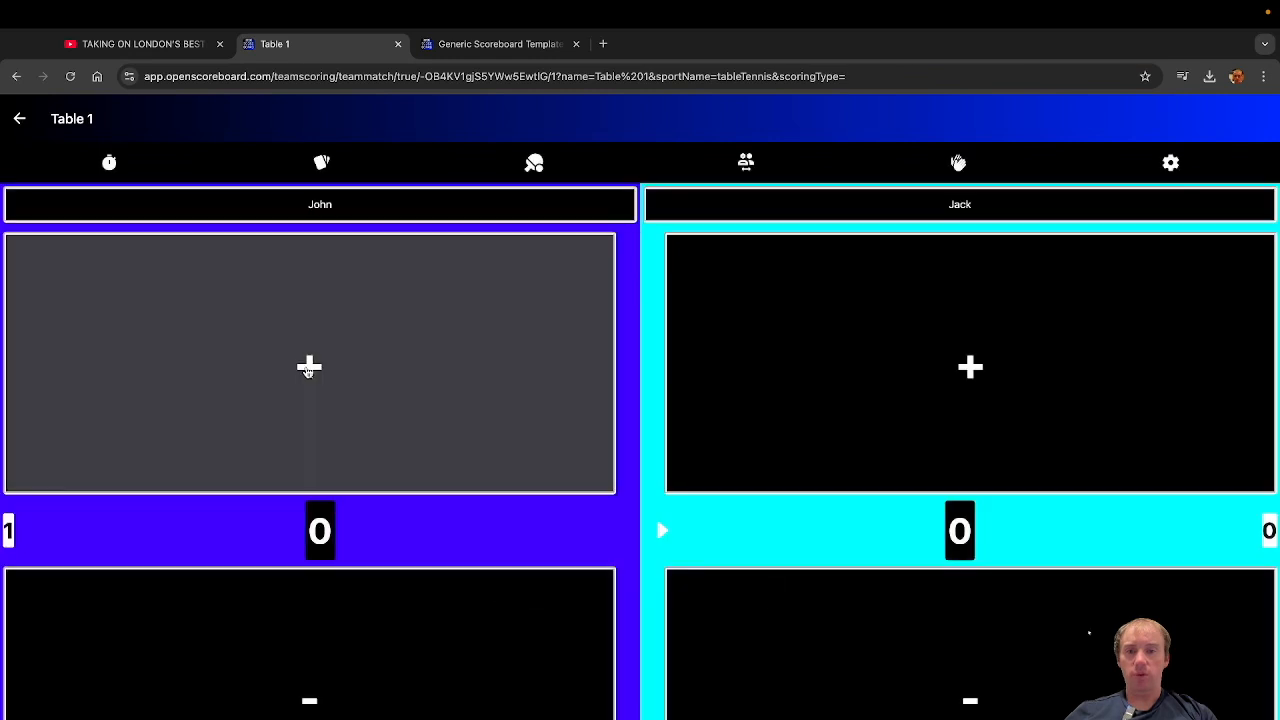
Step: Score 11 points for the Team B player in game 2 and confirm the game win
left_click(299, 364)
triple_click(299, 364)
left_click(299, 364)
triple_click(299, 364)
double_click(299, 364)
left_click(299, 364)
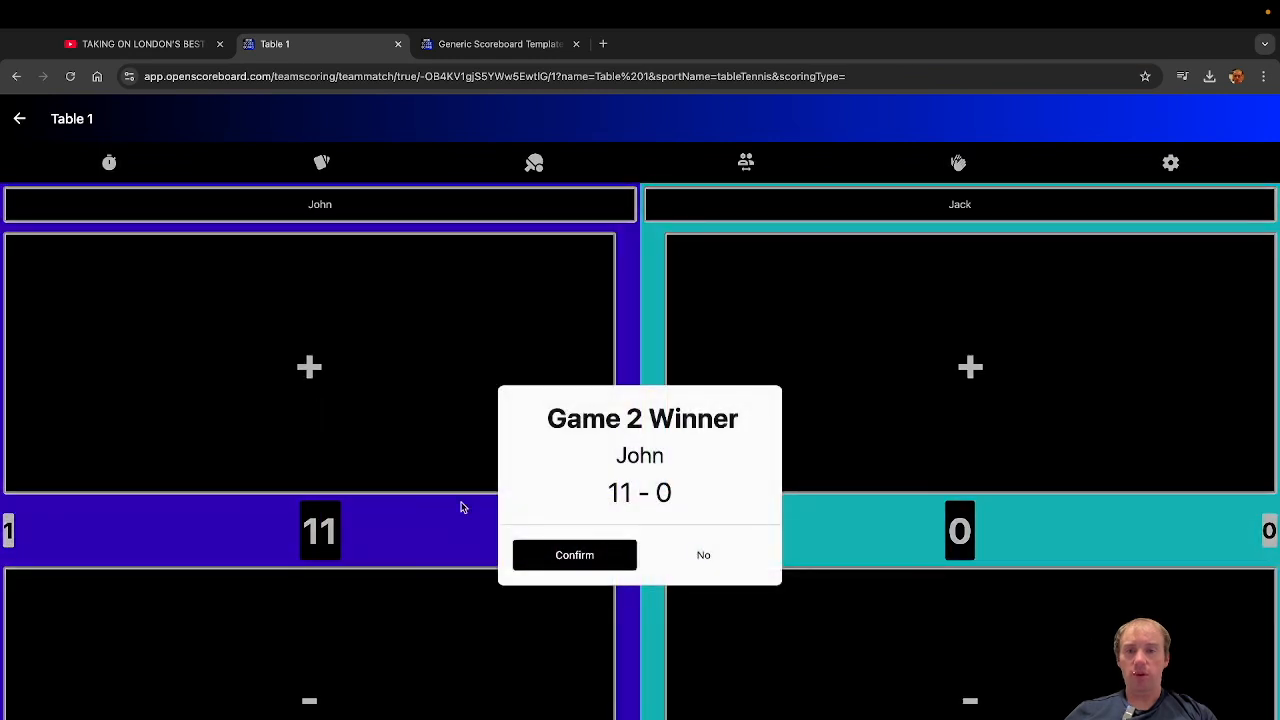
left_click(567, 555)
left_click(644, 580)
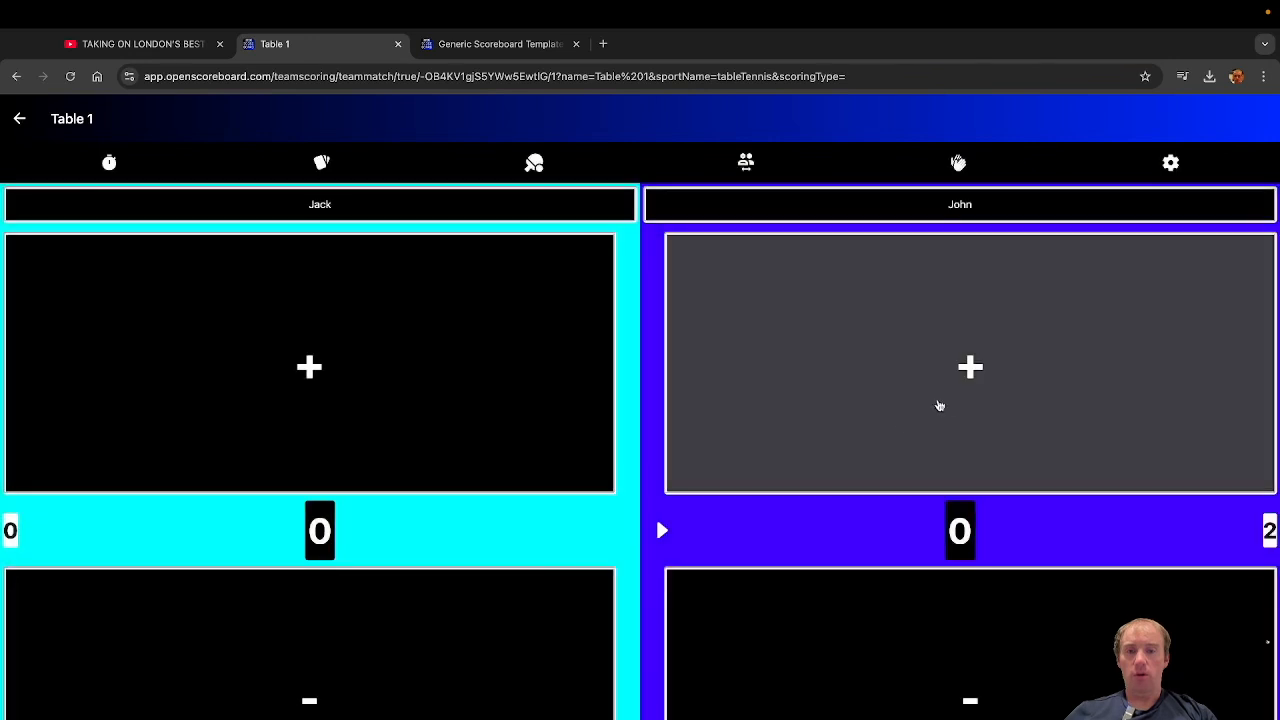
Step: Score 11 points for the Team B player in game 3 and confirm the win to finish the match
left_click(945, 404)
double_click(949, 402)
double_click(949, 402)
double_click(949, 402)
double_click(949, 402)
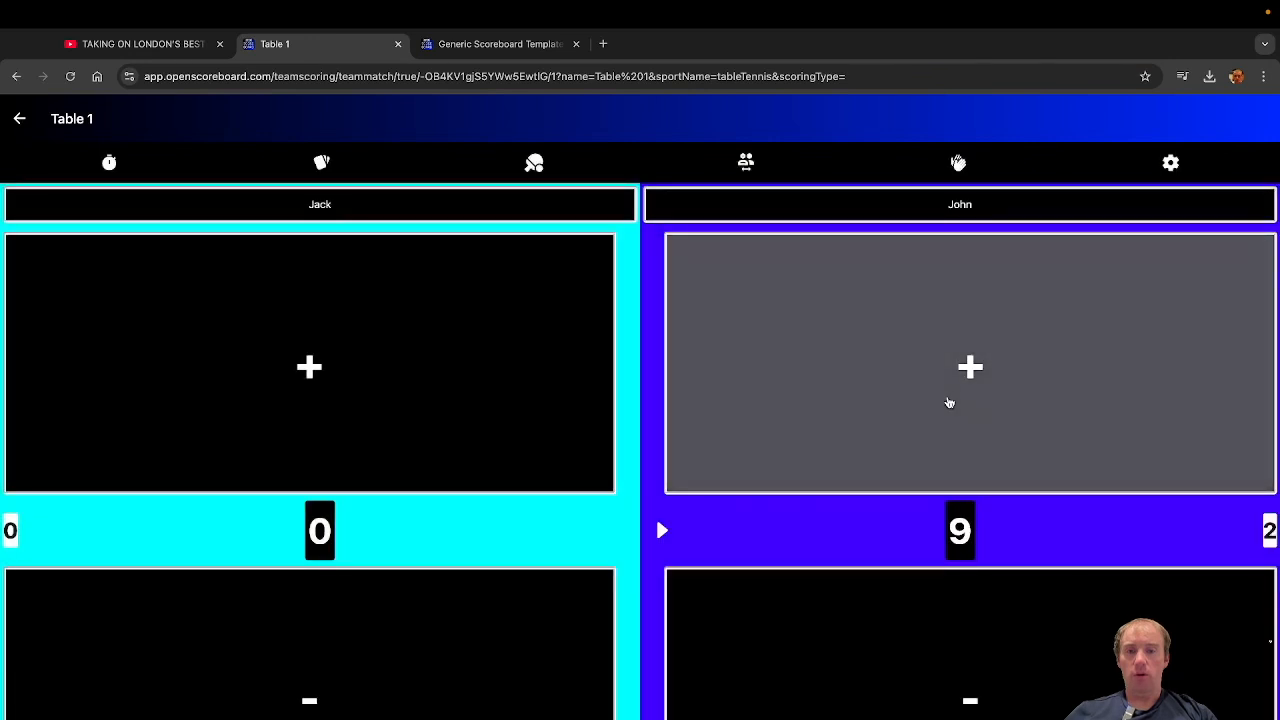
double_click(949, 402)
left_click(570, 555)
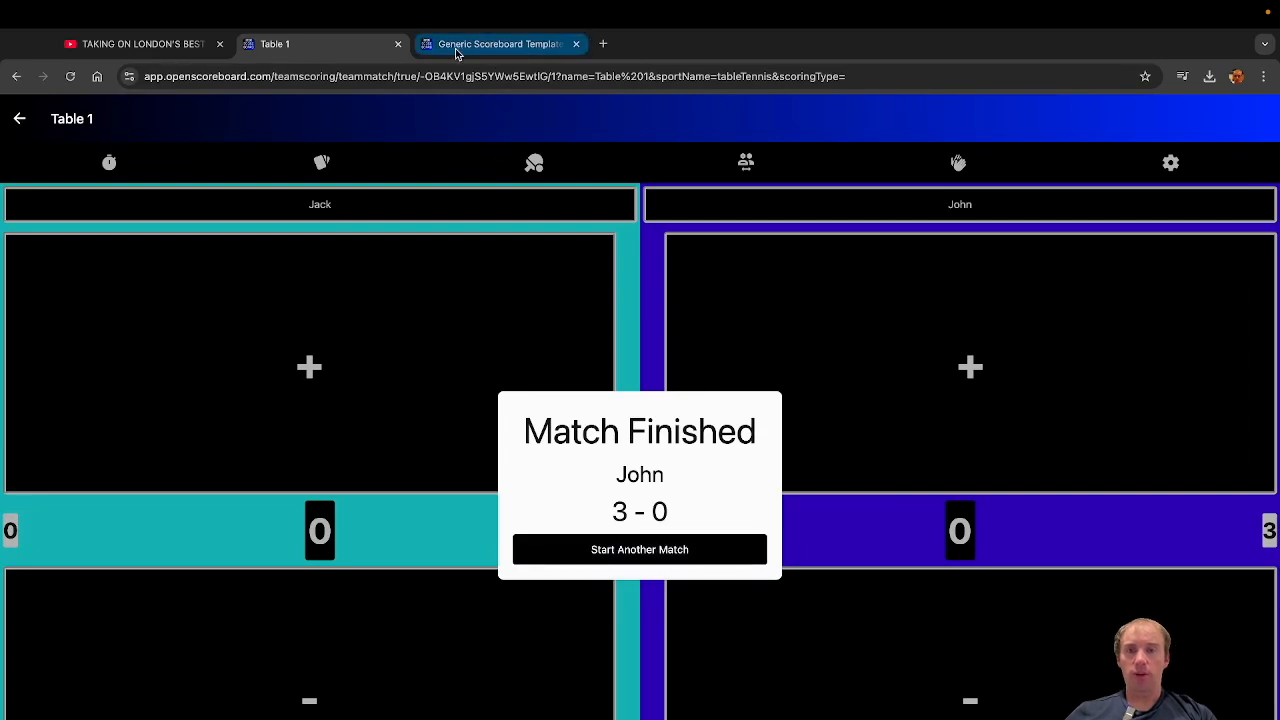
Step: Check the Team A vs Team B score in the team matches list and open the Dynamic URLs list
left_click(17, 119)
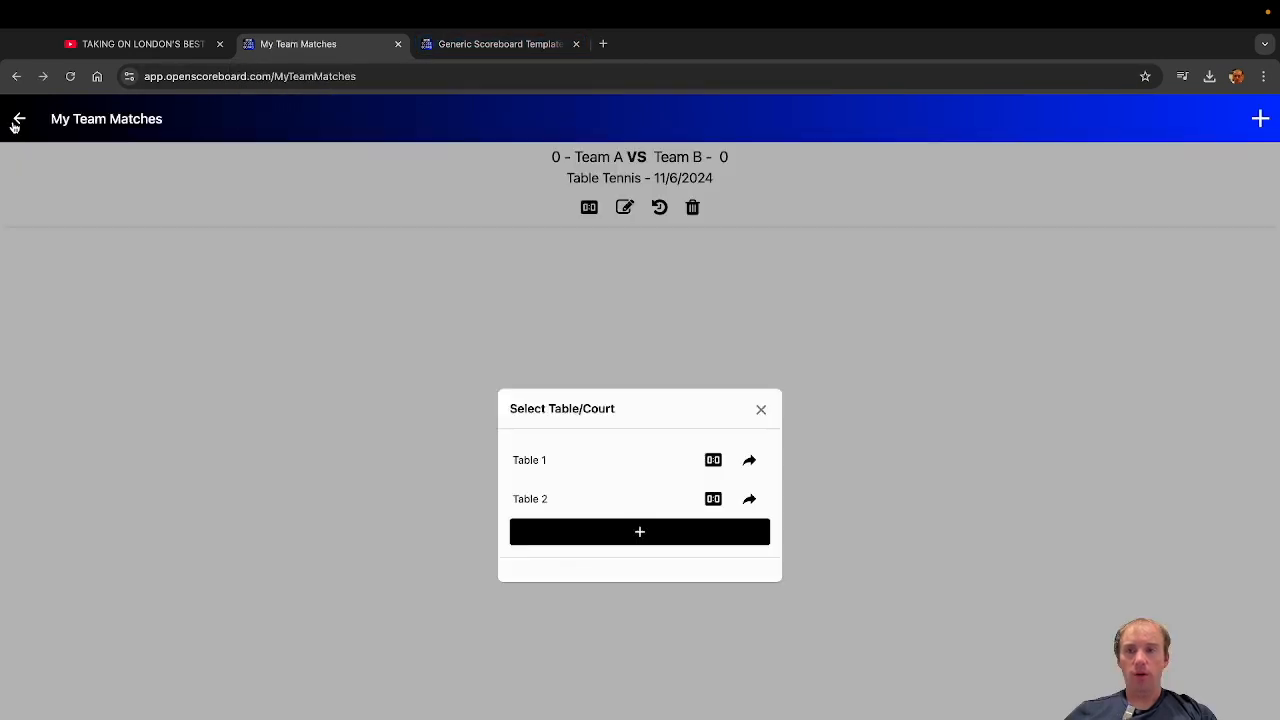
left_click(19, 121)
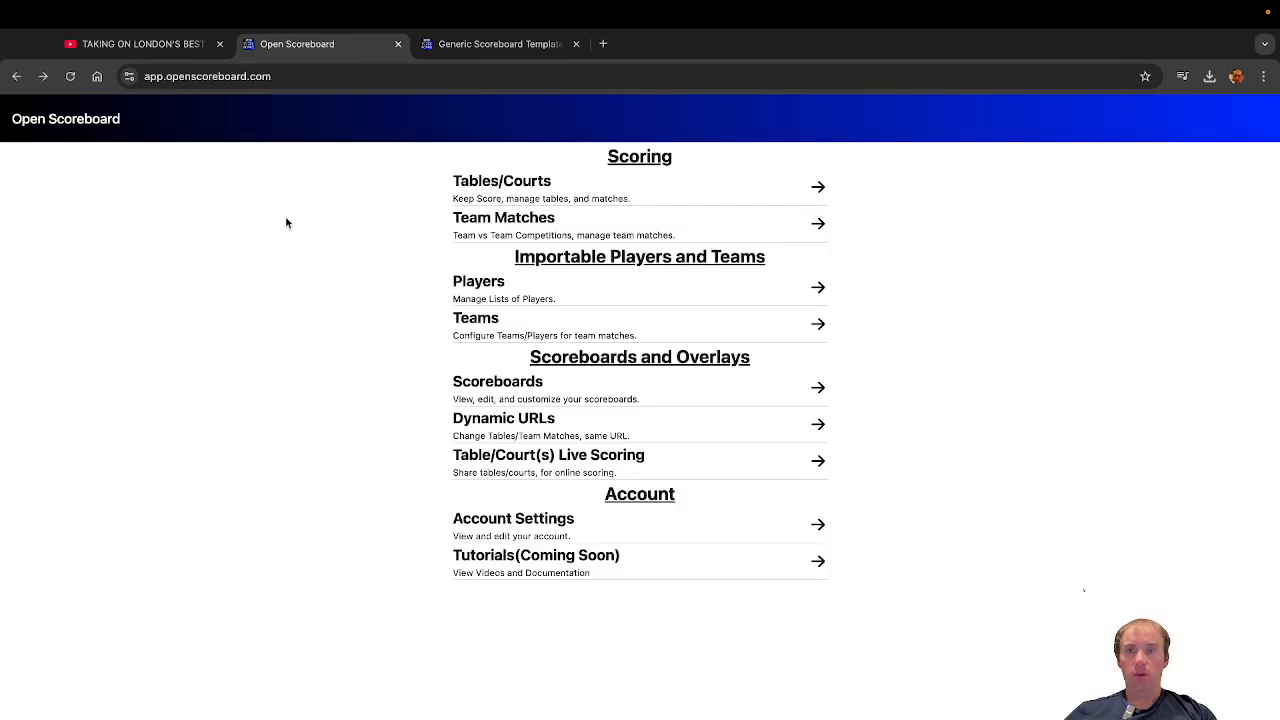
left_click(515, 230)
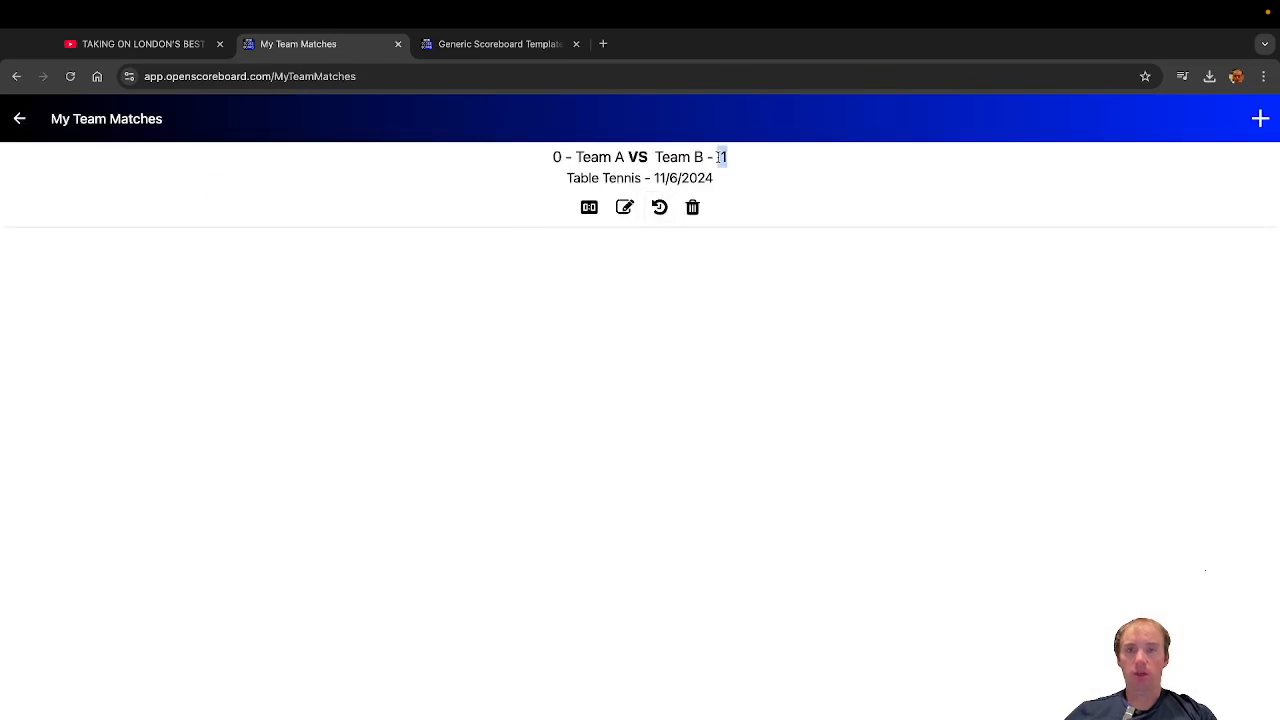
left_click(17, 121)
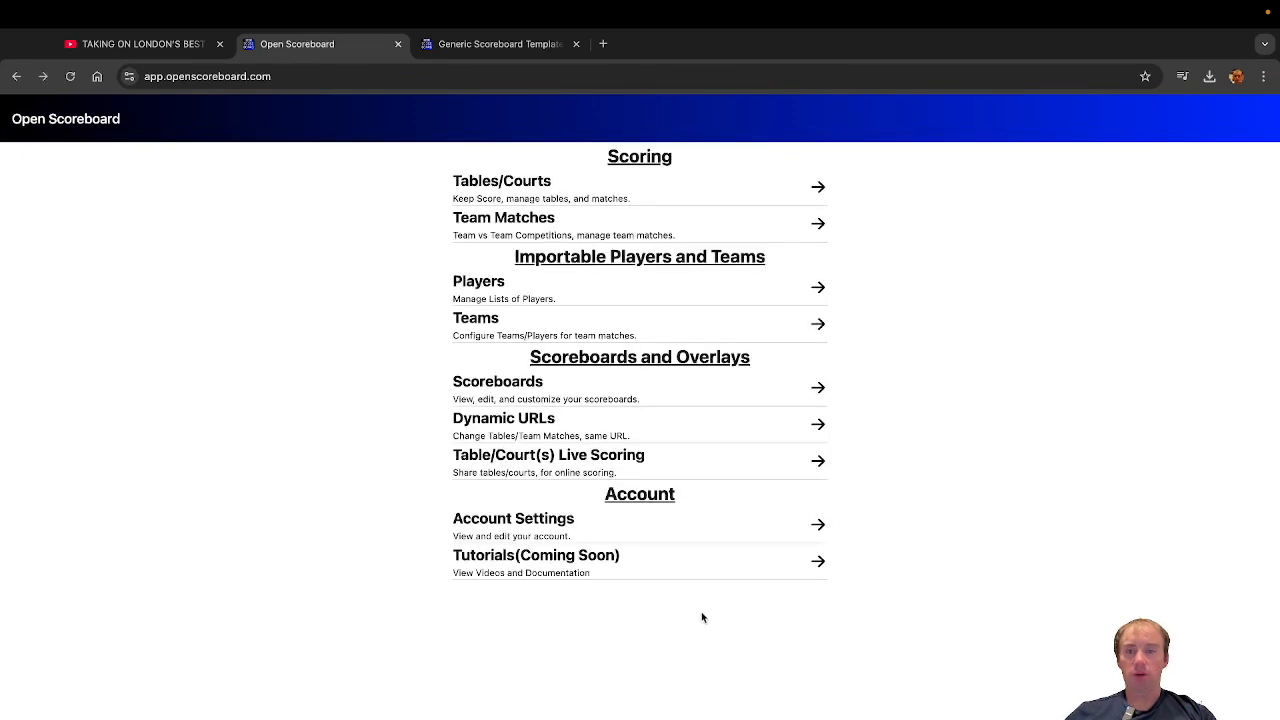
left_click(534, 420)
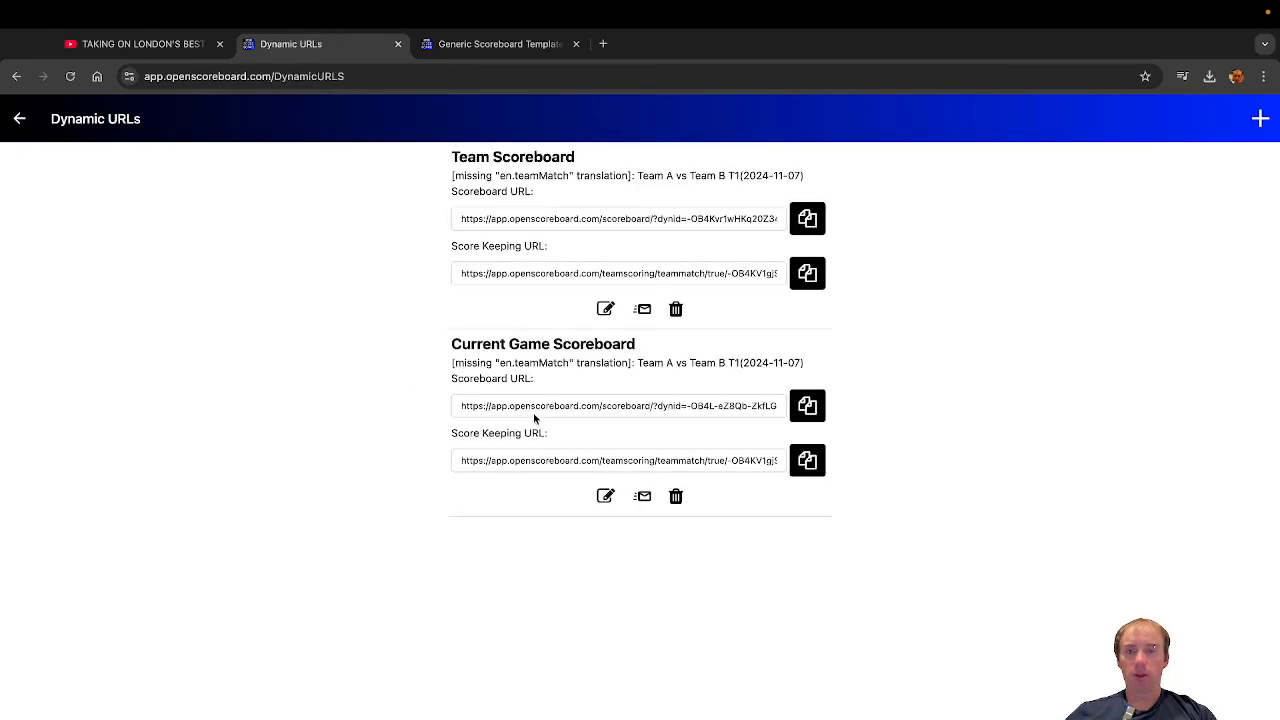
Step: Open the Team Scoreboard's scoreboard URL in a new browser tab to check the team score, and return the Dynamic URLs tab to the main menu
left_click(807, 219)
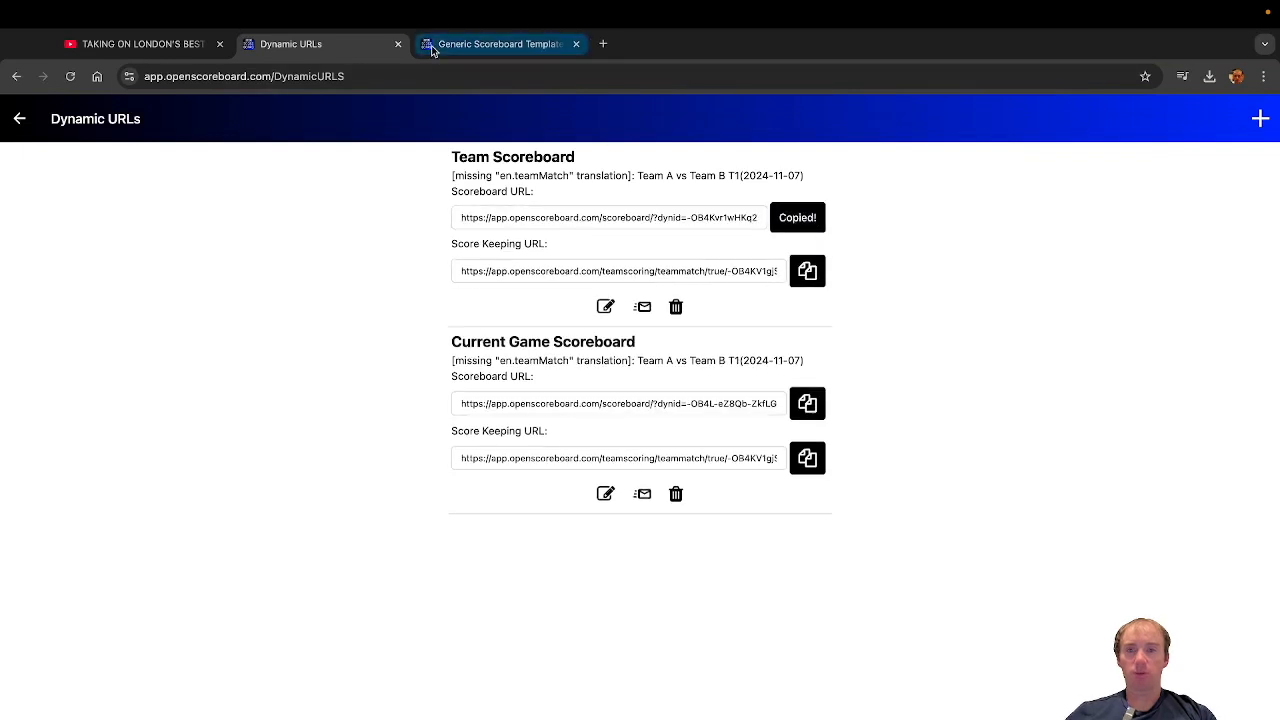
left_click(603, 45)
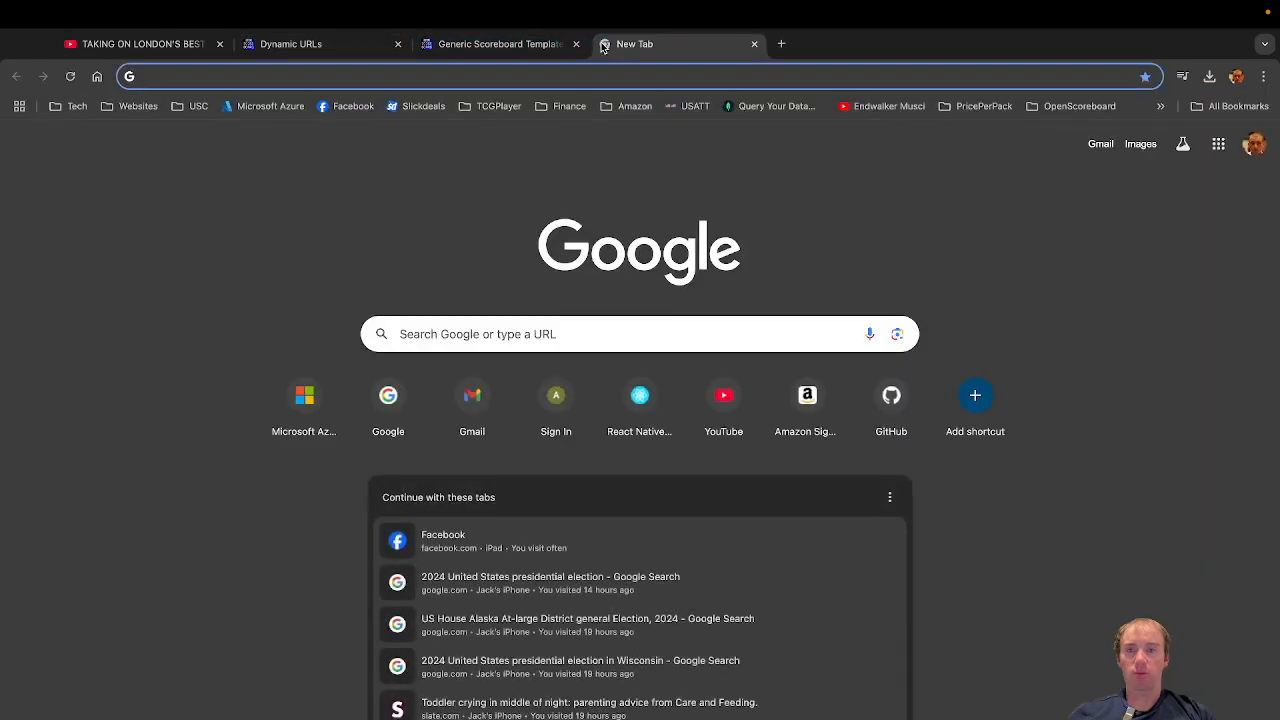
key("super+v")
key("Return")
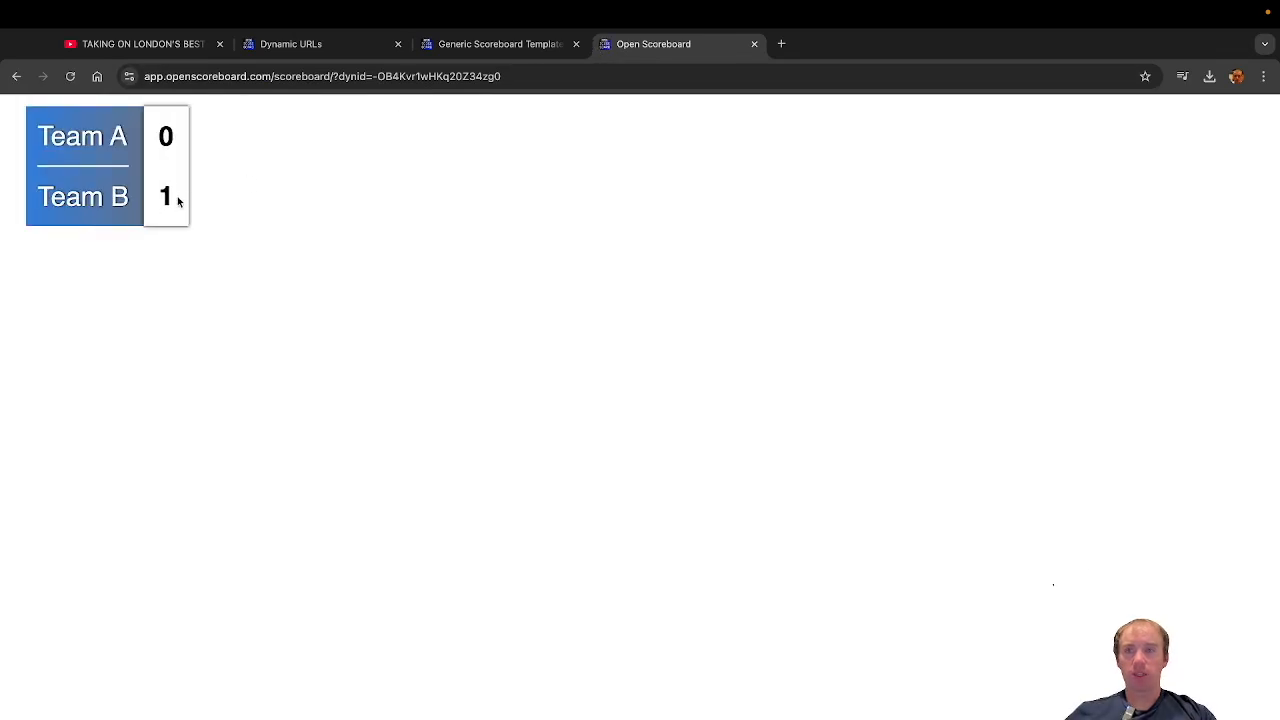
left_click_drag(178, 202, 80, 138)
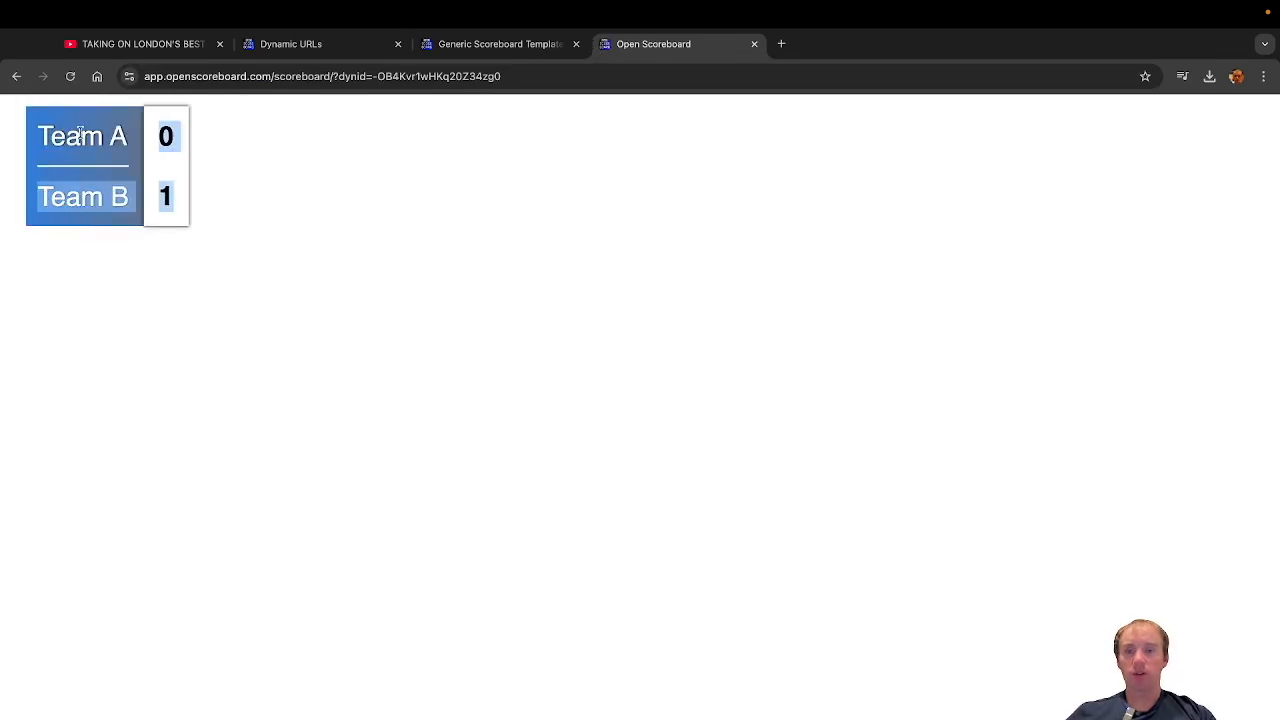
left_click(318, 46)
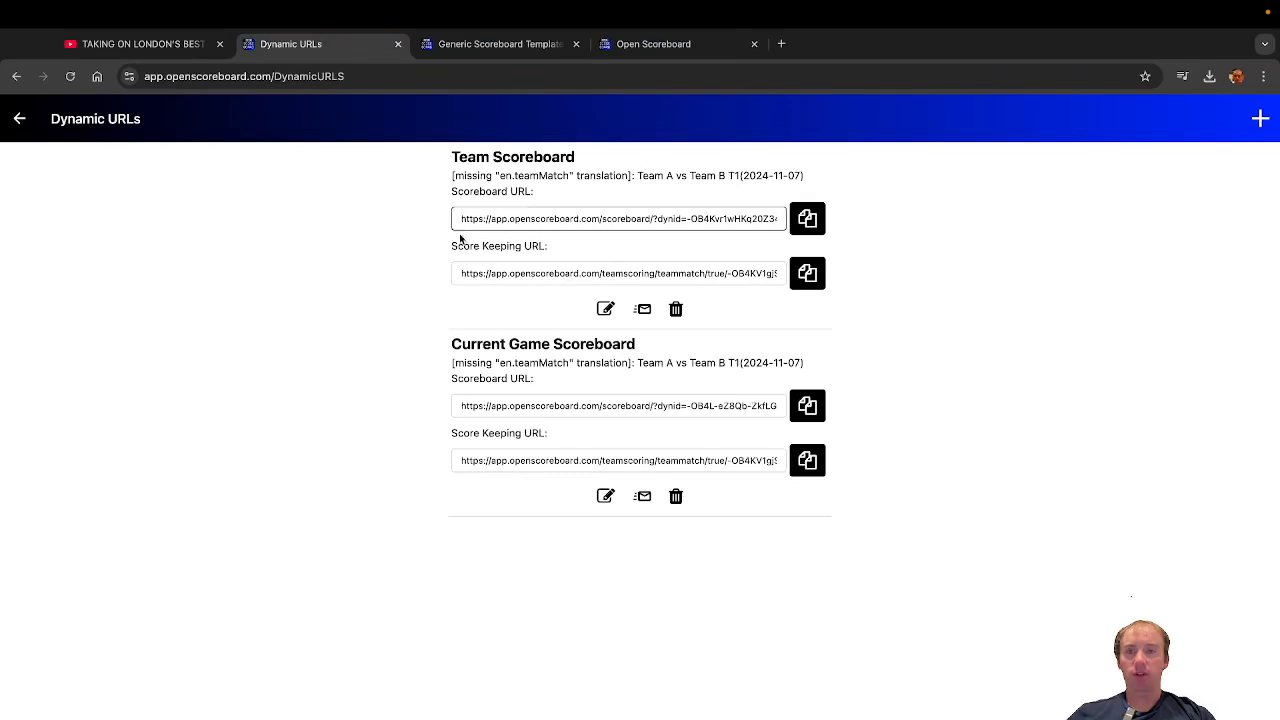
left_click(19, 121)
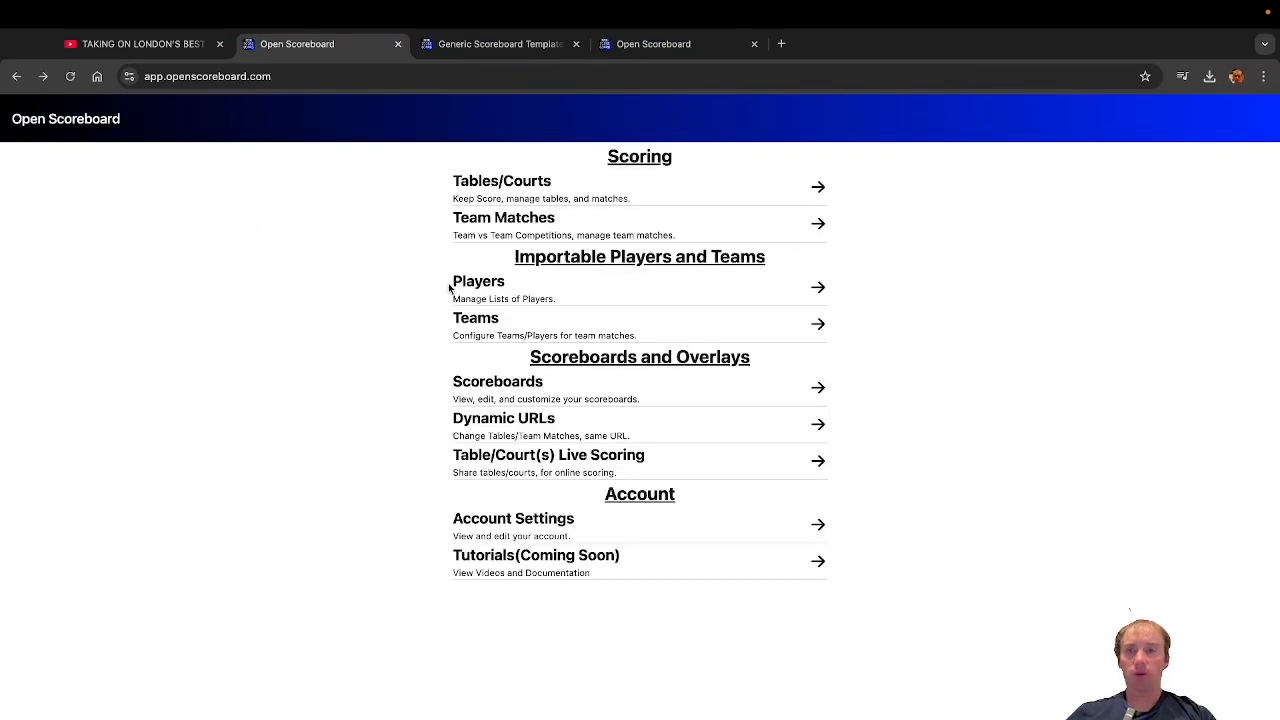